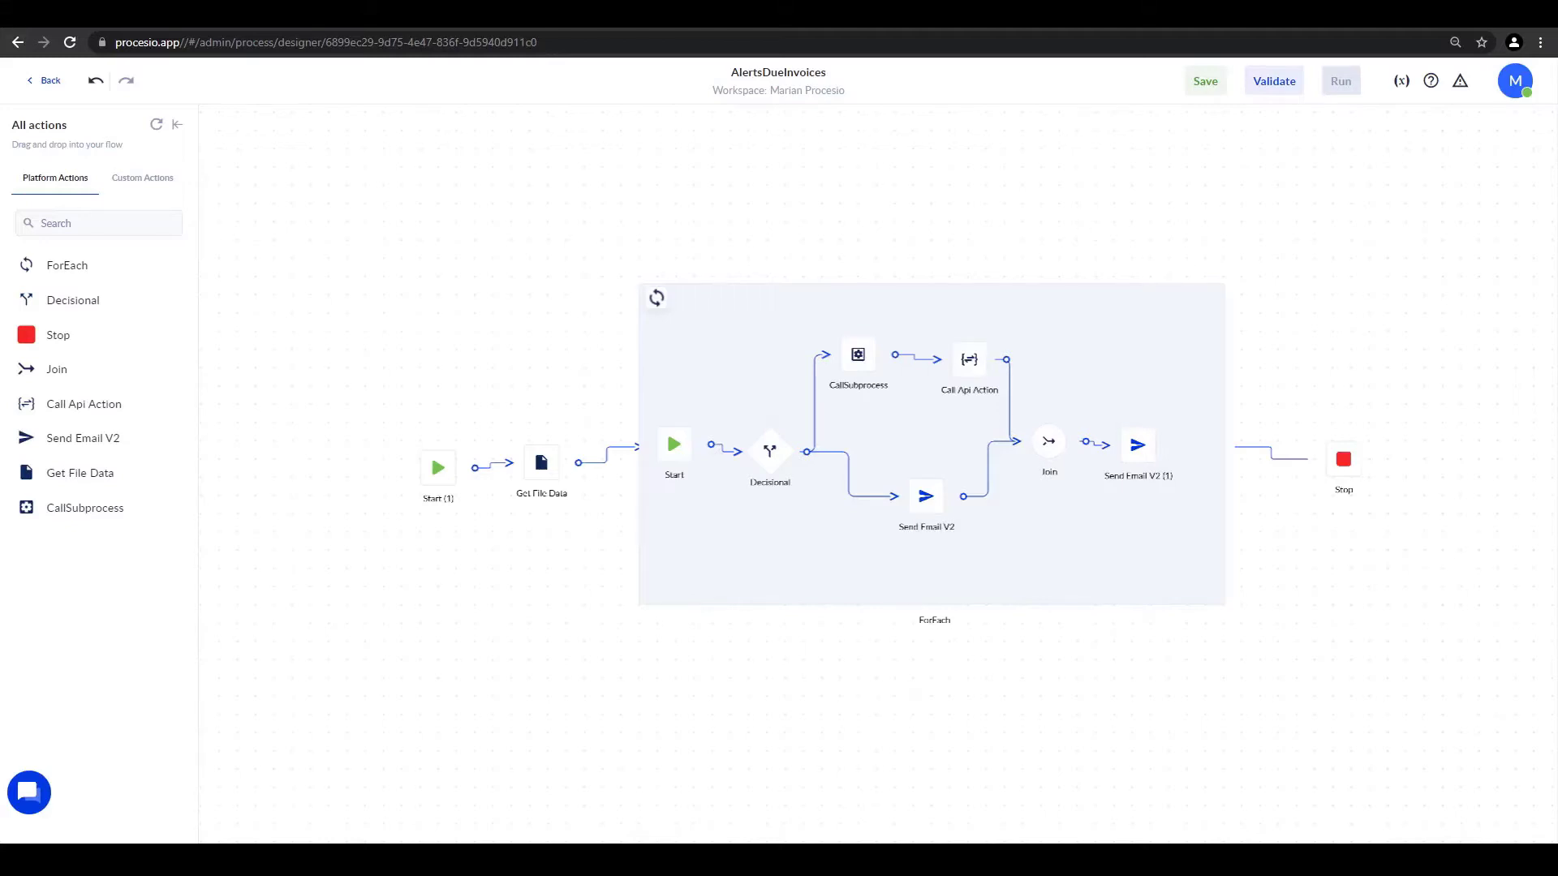
Check the Credentials Manager and the API configurations available to the Call Api Action node in the AlertsDueInvoices process.
left_click(45, 81)
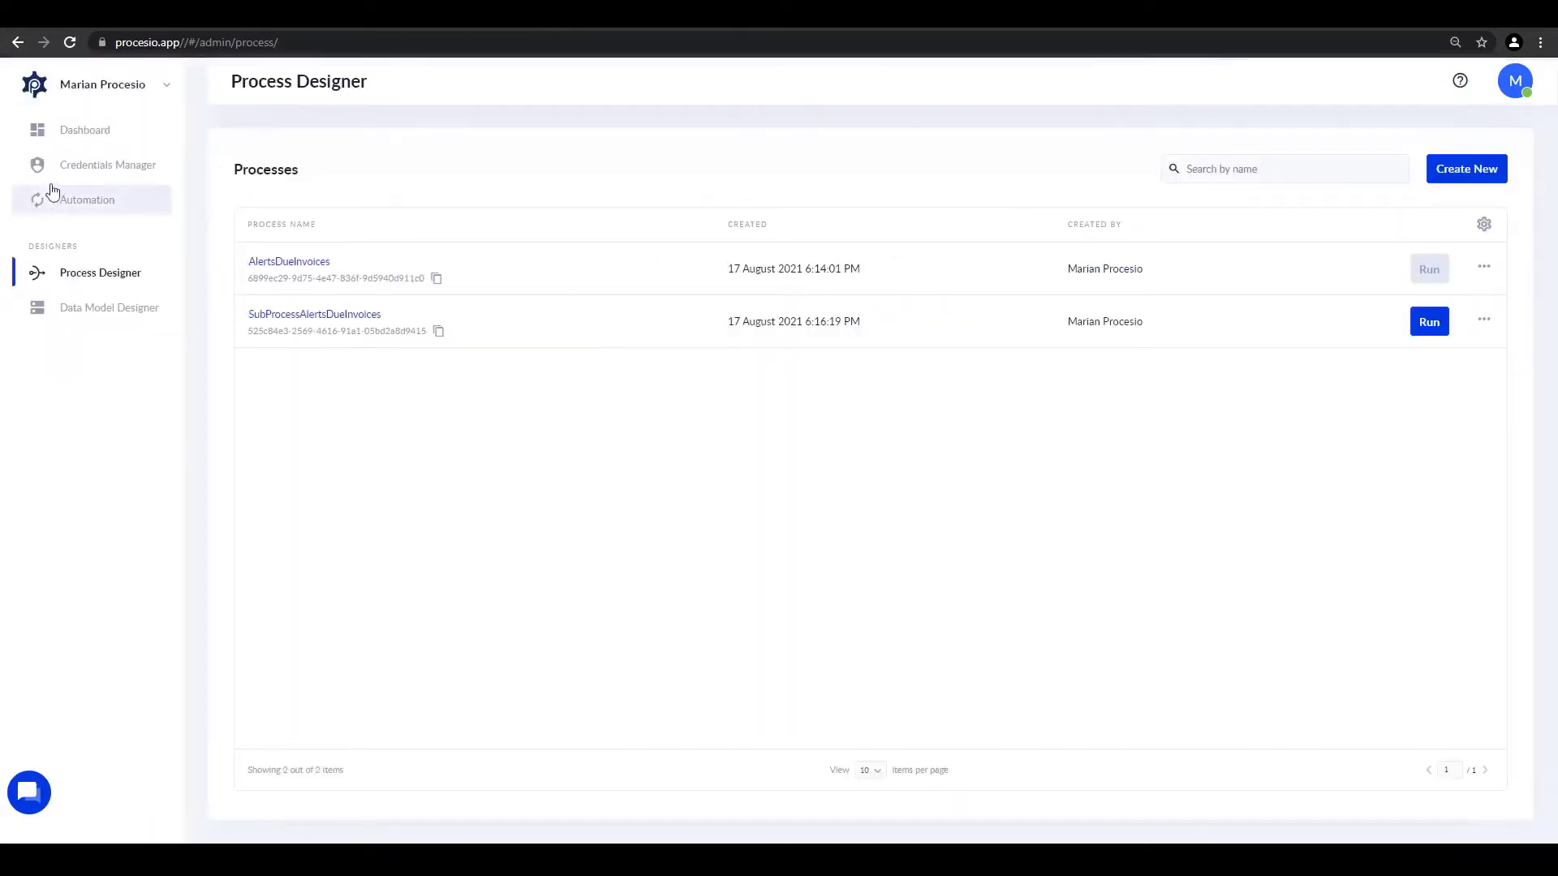
left_click(90, 166)
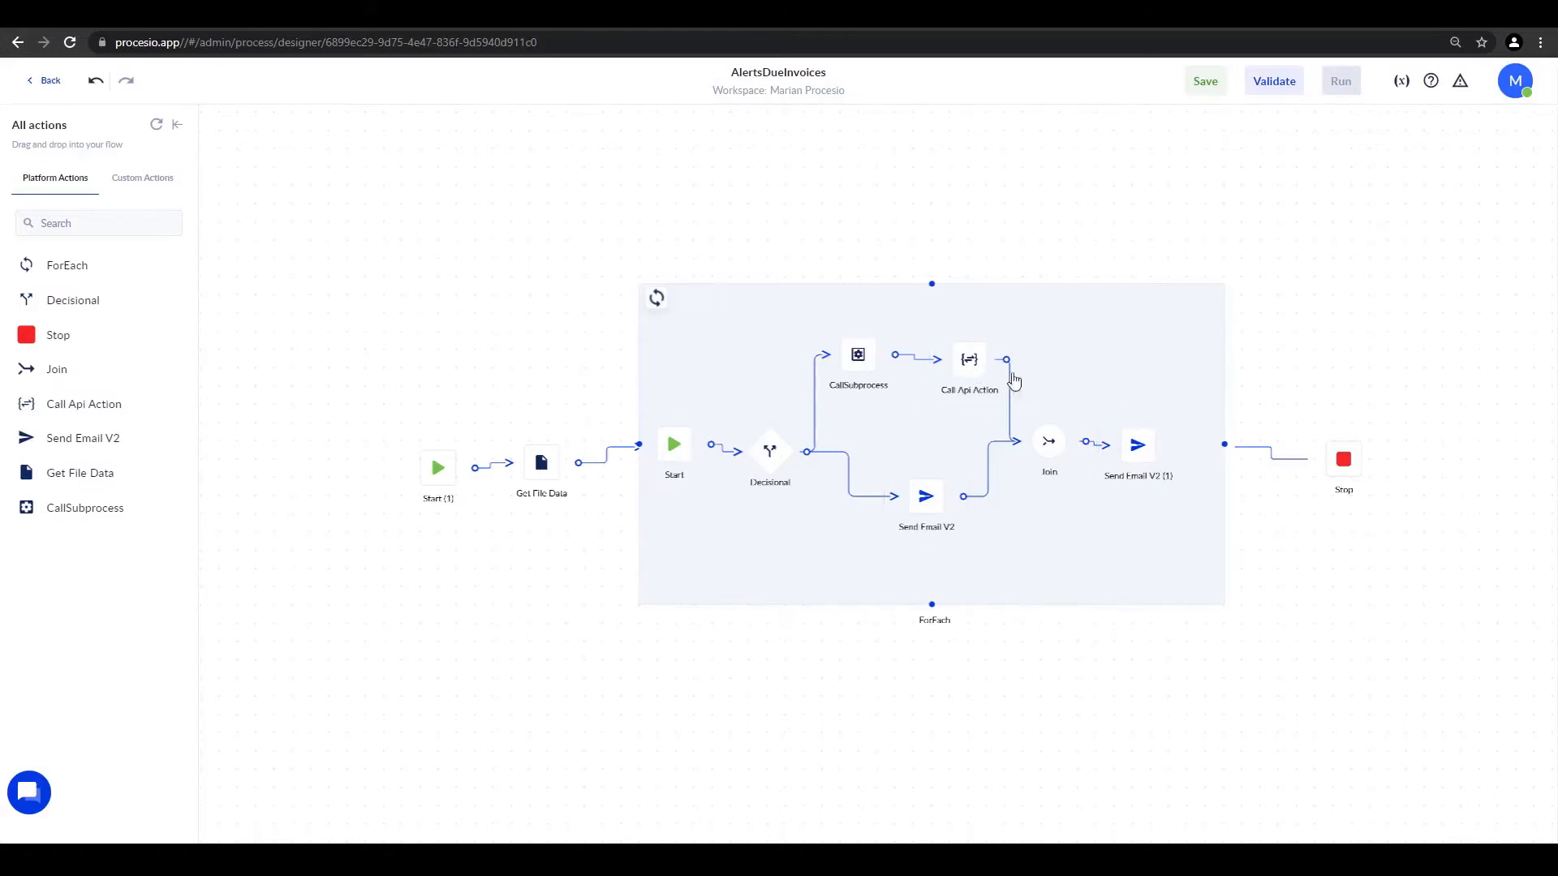
mouse_move(963, 370)
left_click(965, 371)
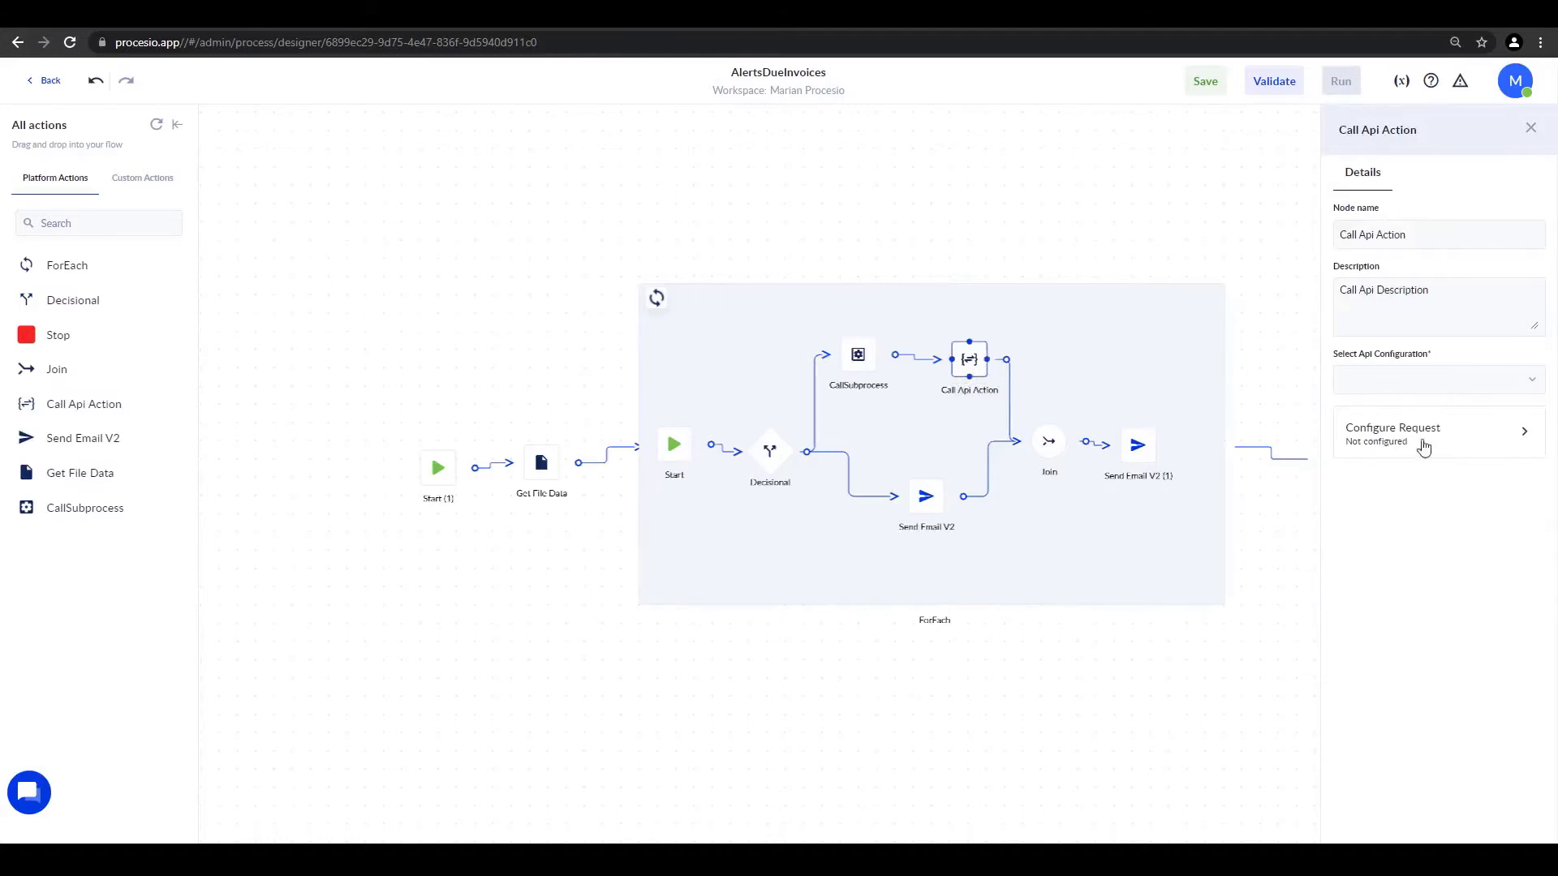
left_click(1412, 385)
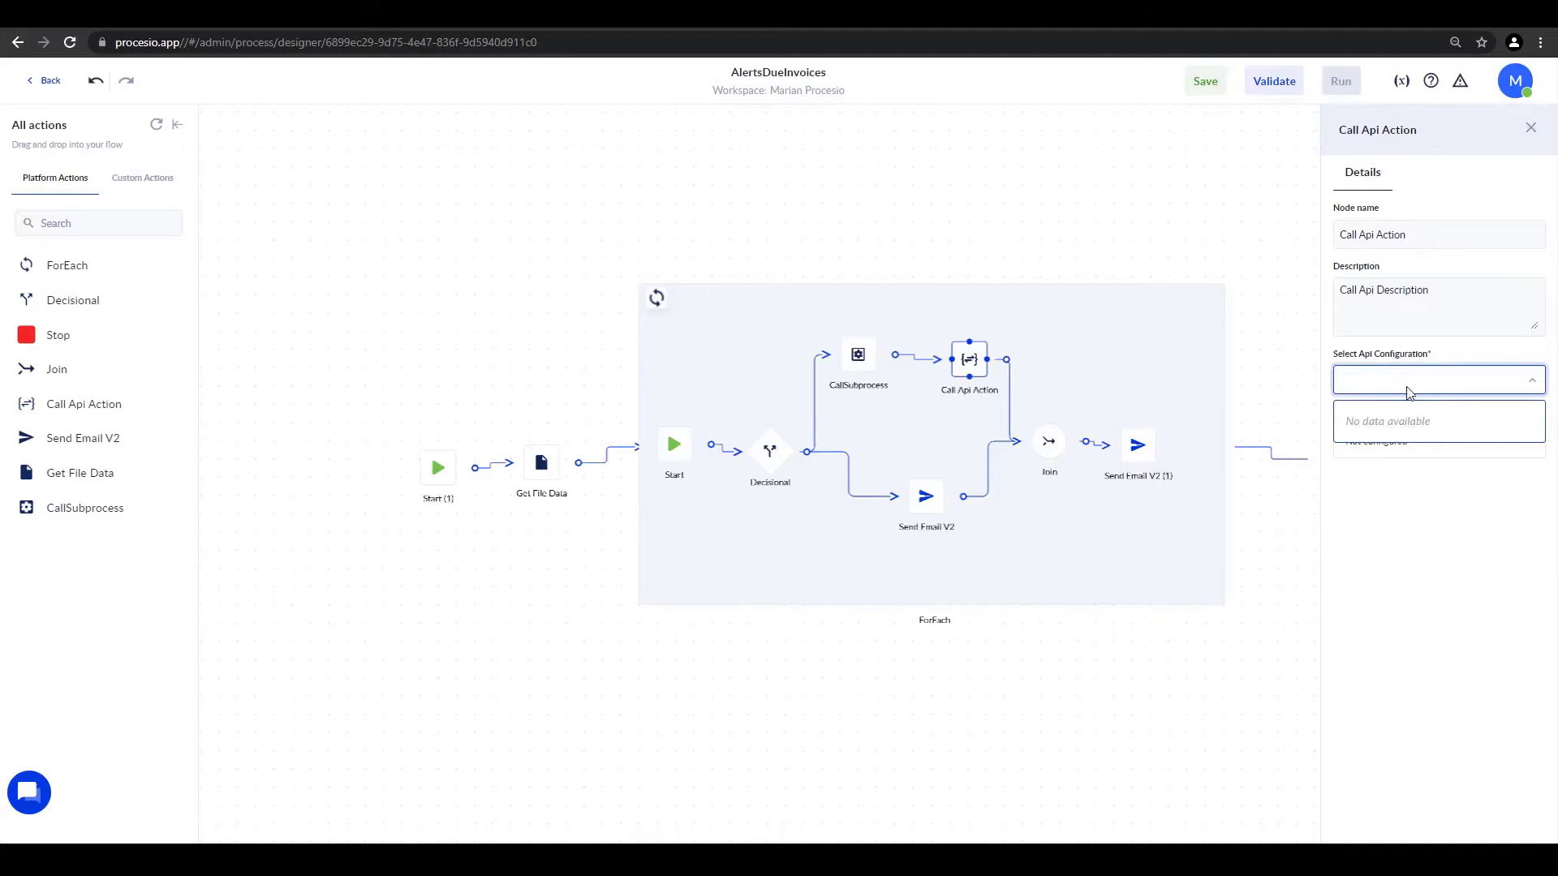
left_click(1160, 250)
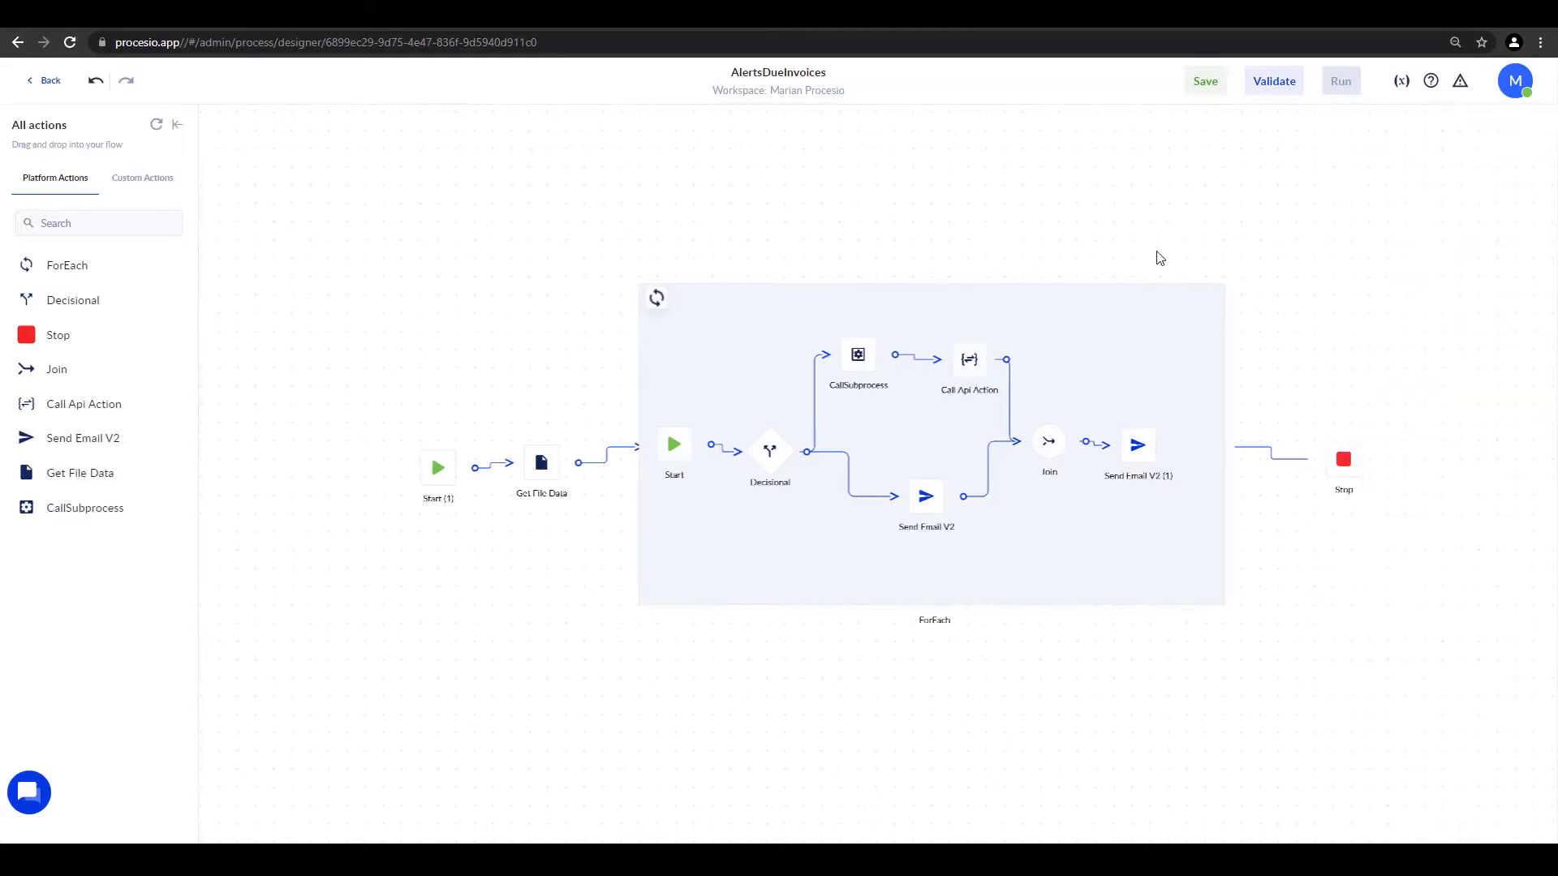
Create a credential configuration named AlertsDueInv_SMS of type REST API Configuration with the description "Demo", and proceed to its details.
left_click(46, 84)
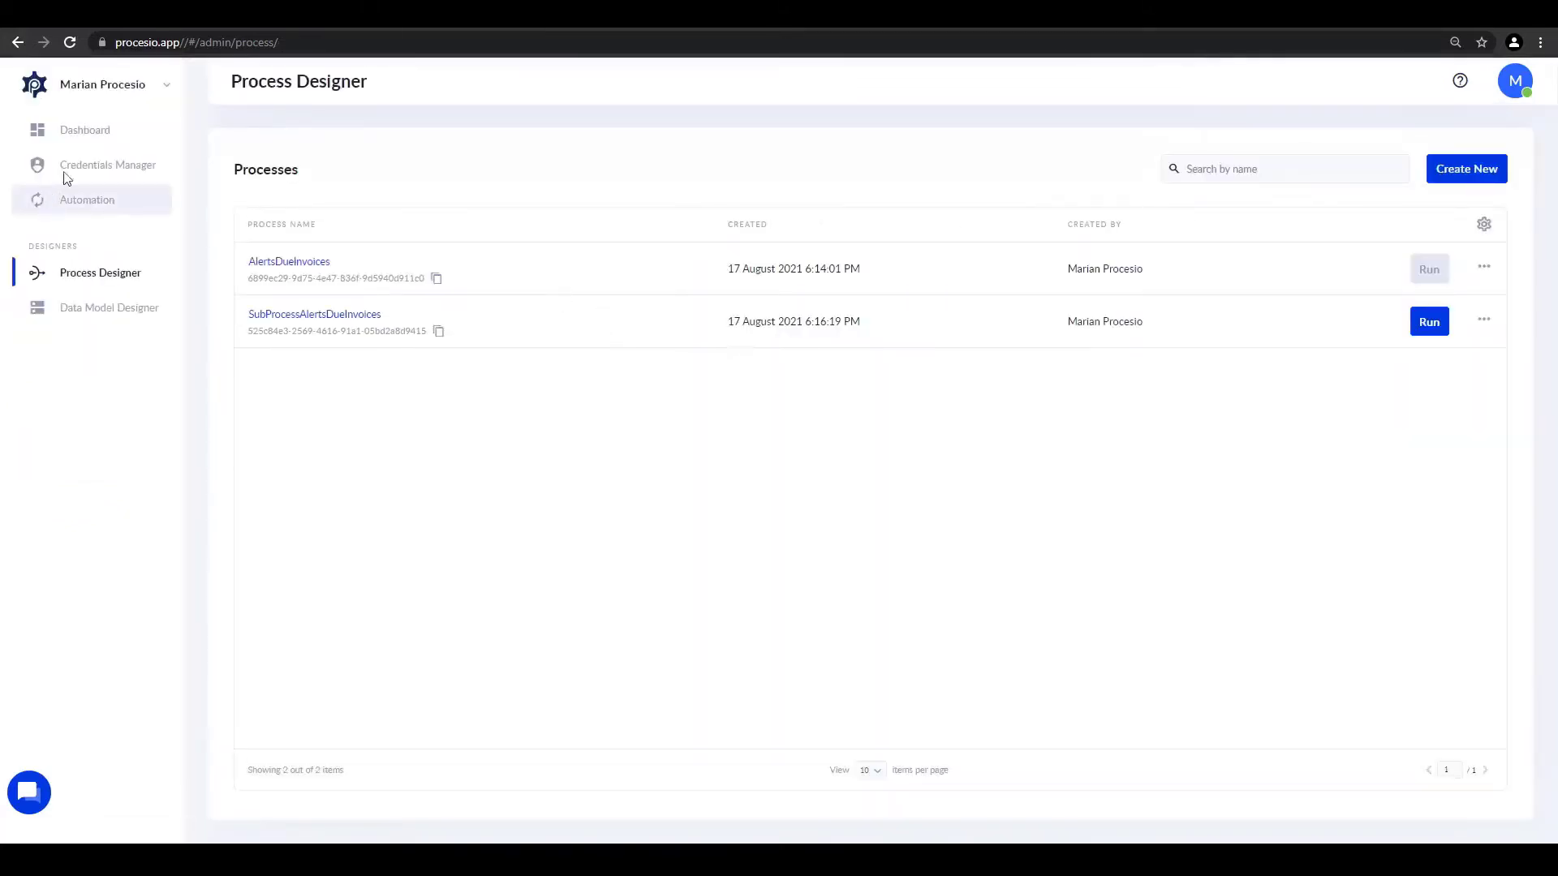
left_click(89, 167)
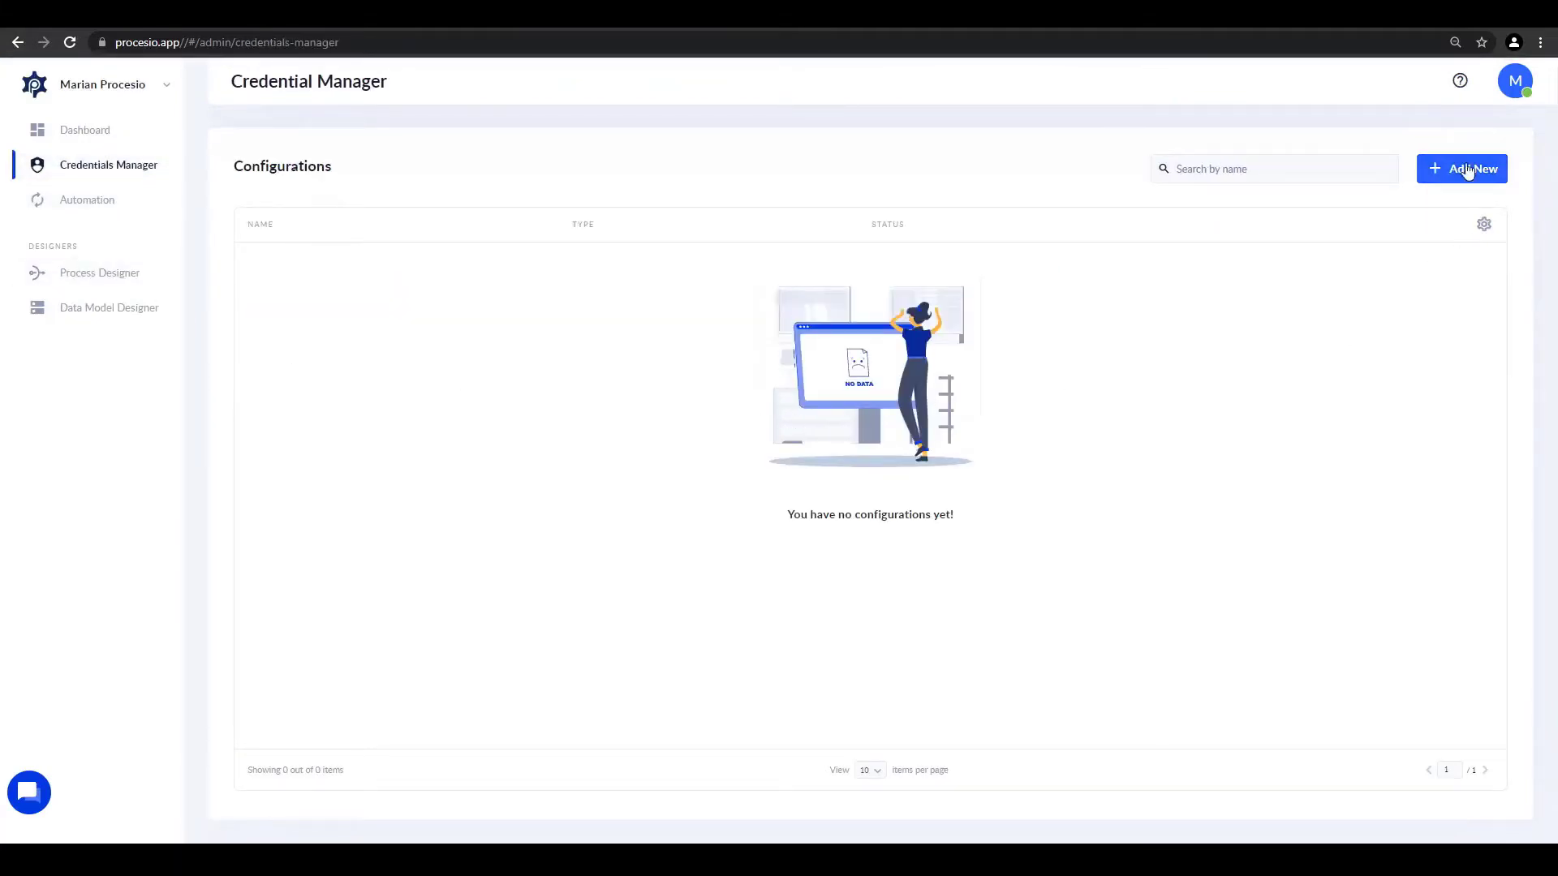
left_click(1469, 171)
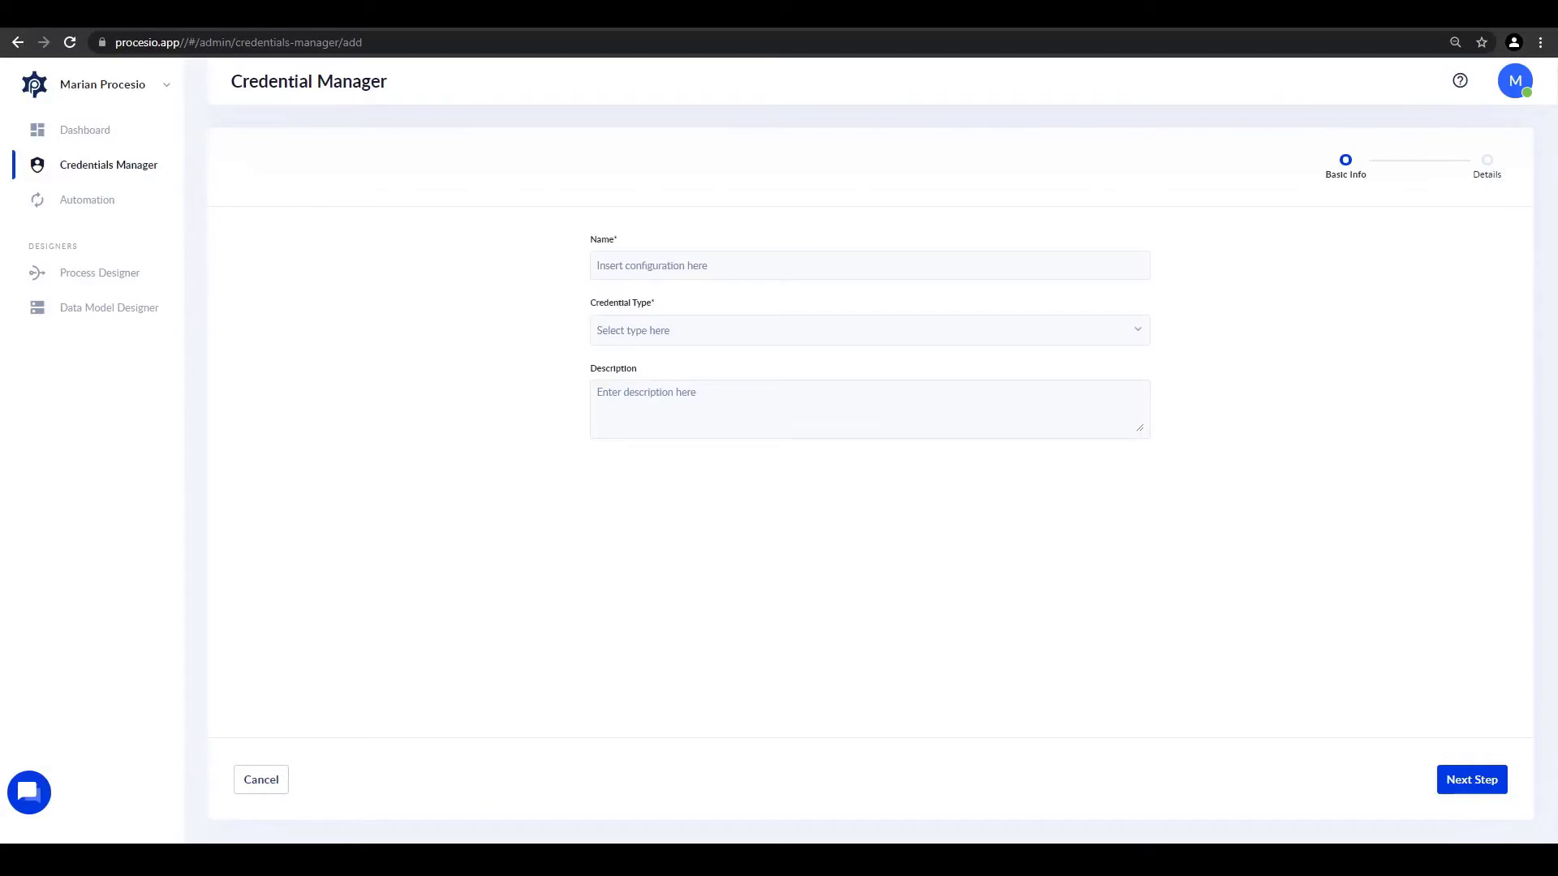
left_click(675, 269)
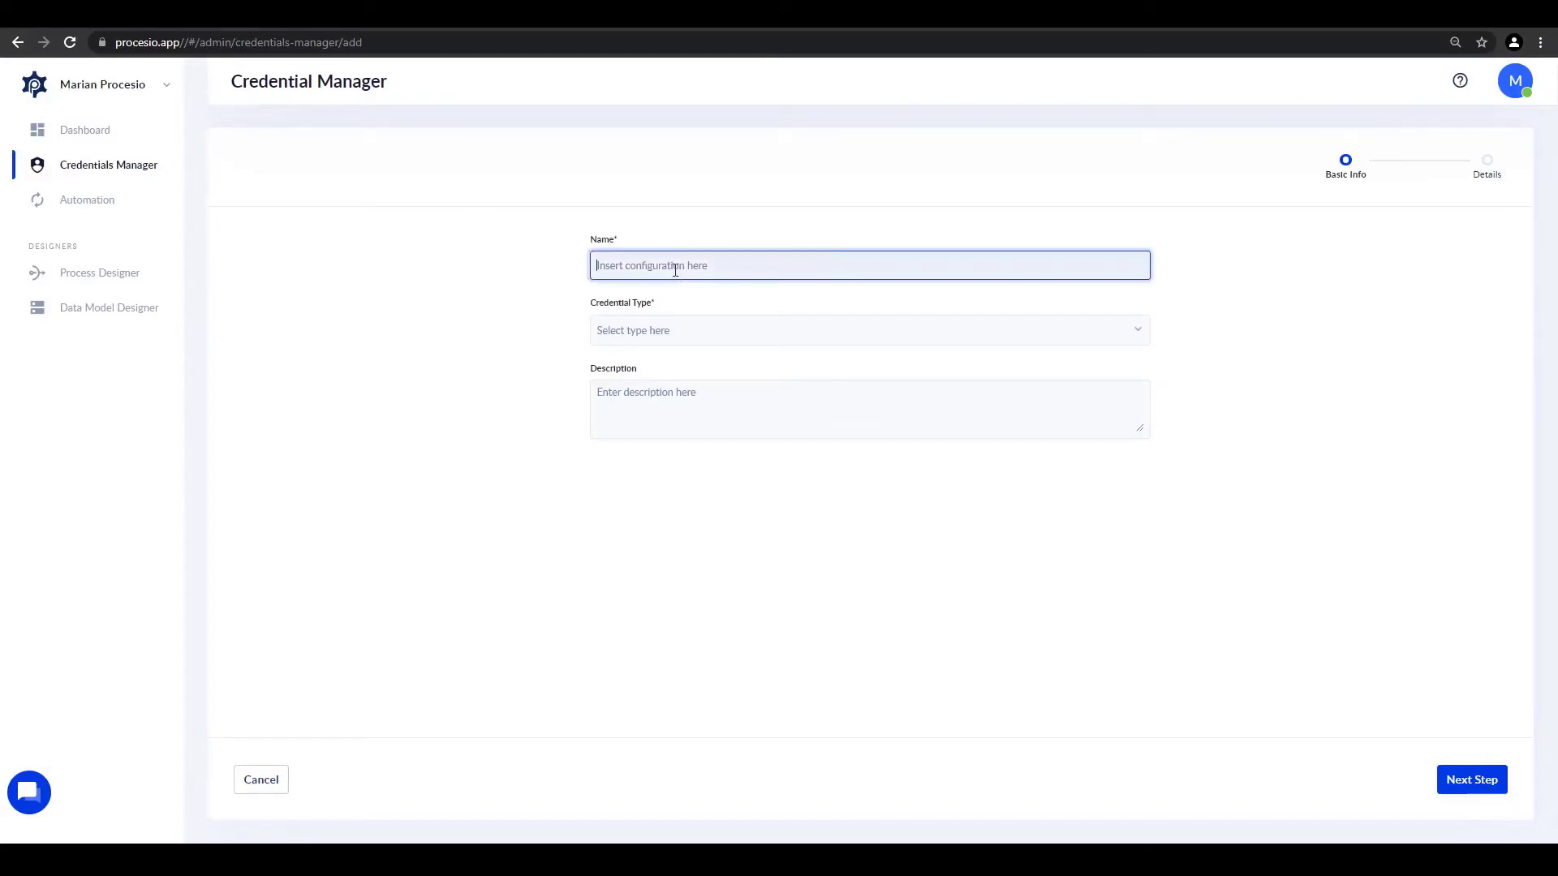
type("AlertsDueInv_SMS")
left_click(649, 330)
left_click(654, 400)
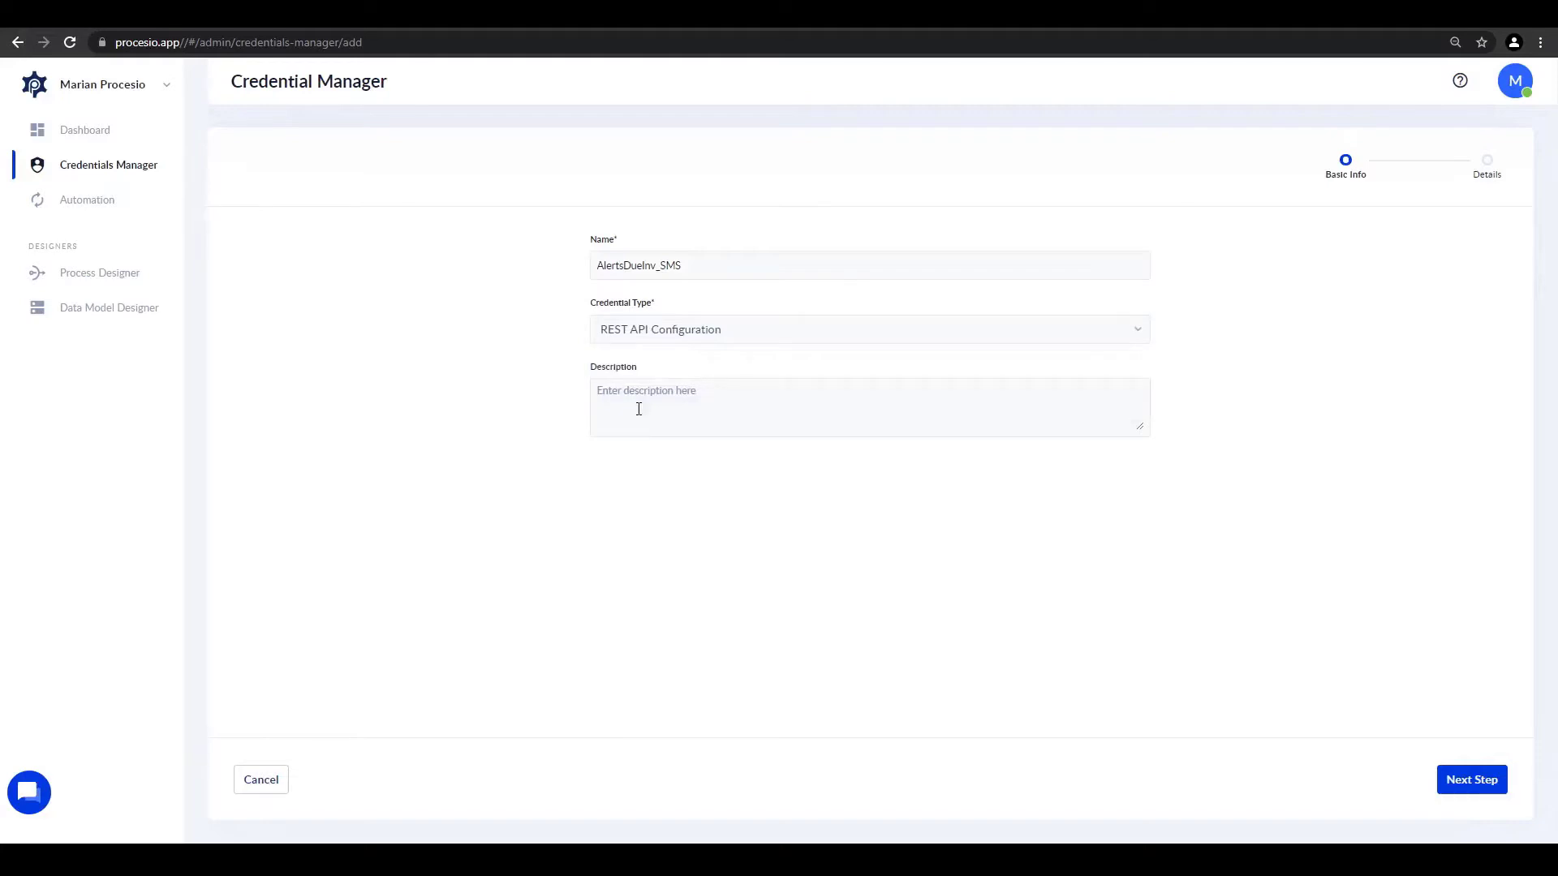
left_click(639, 409)
type("Demo")
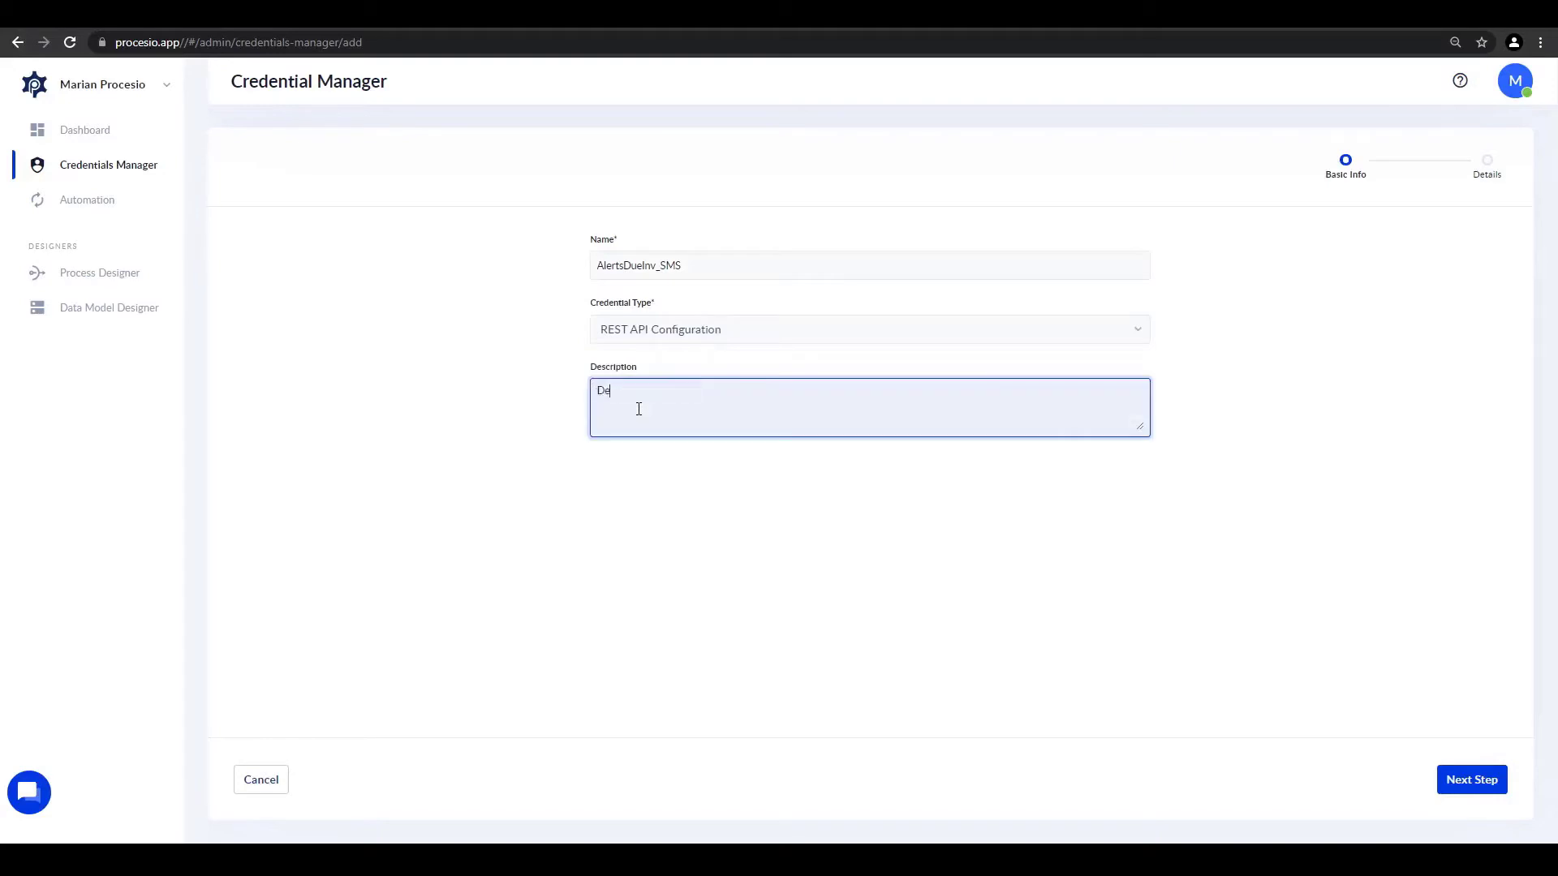
left_click(1456, 791)
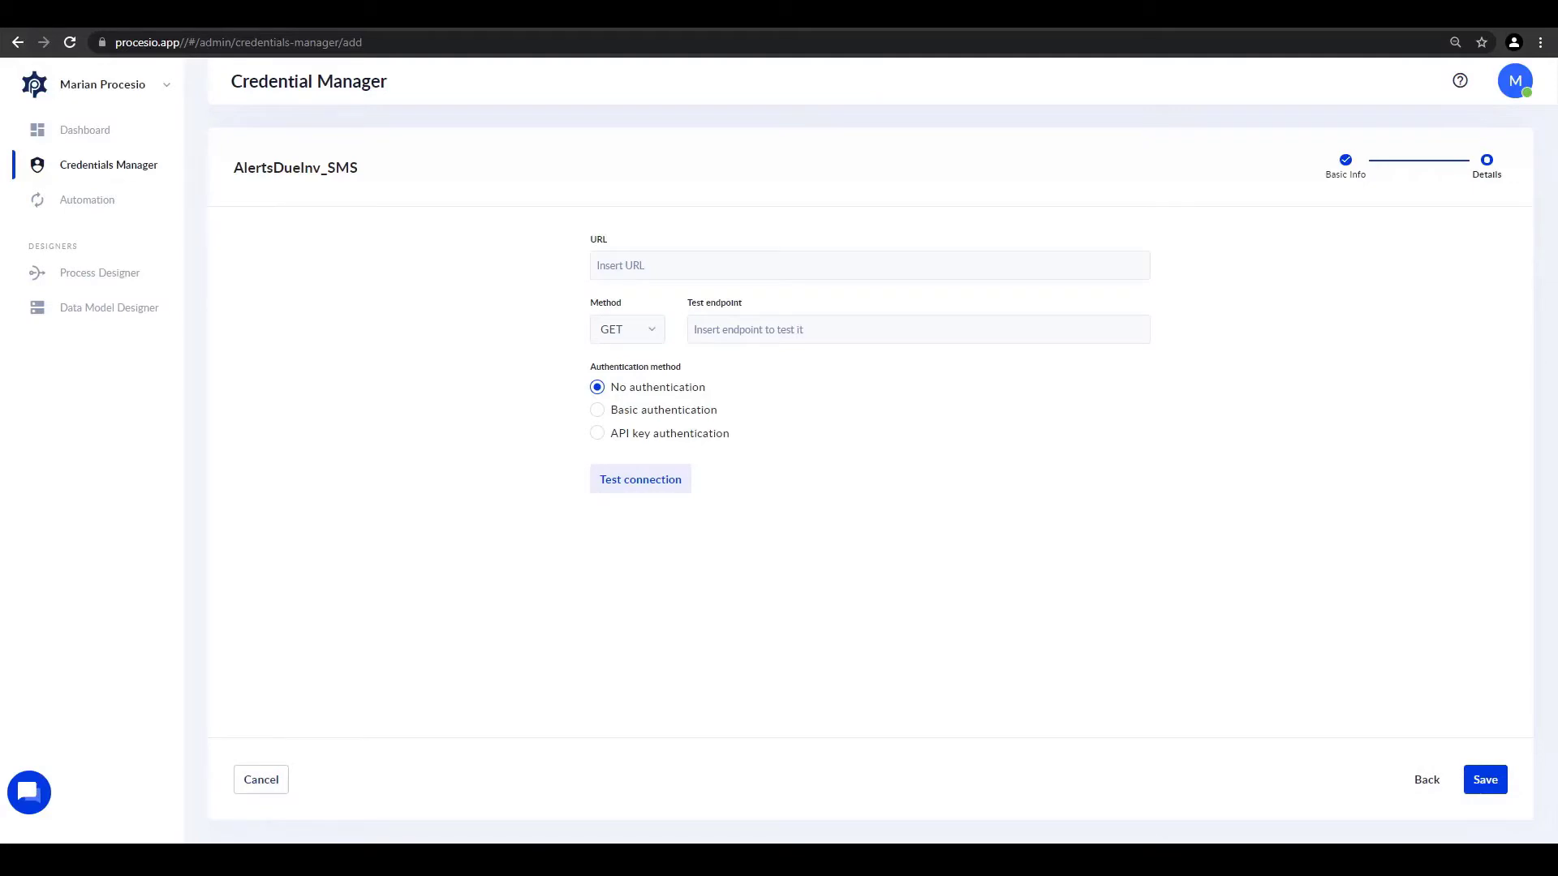
left_click(682, 265)
type("https://app.smso.ro")
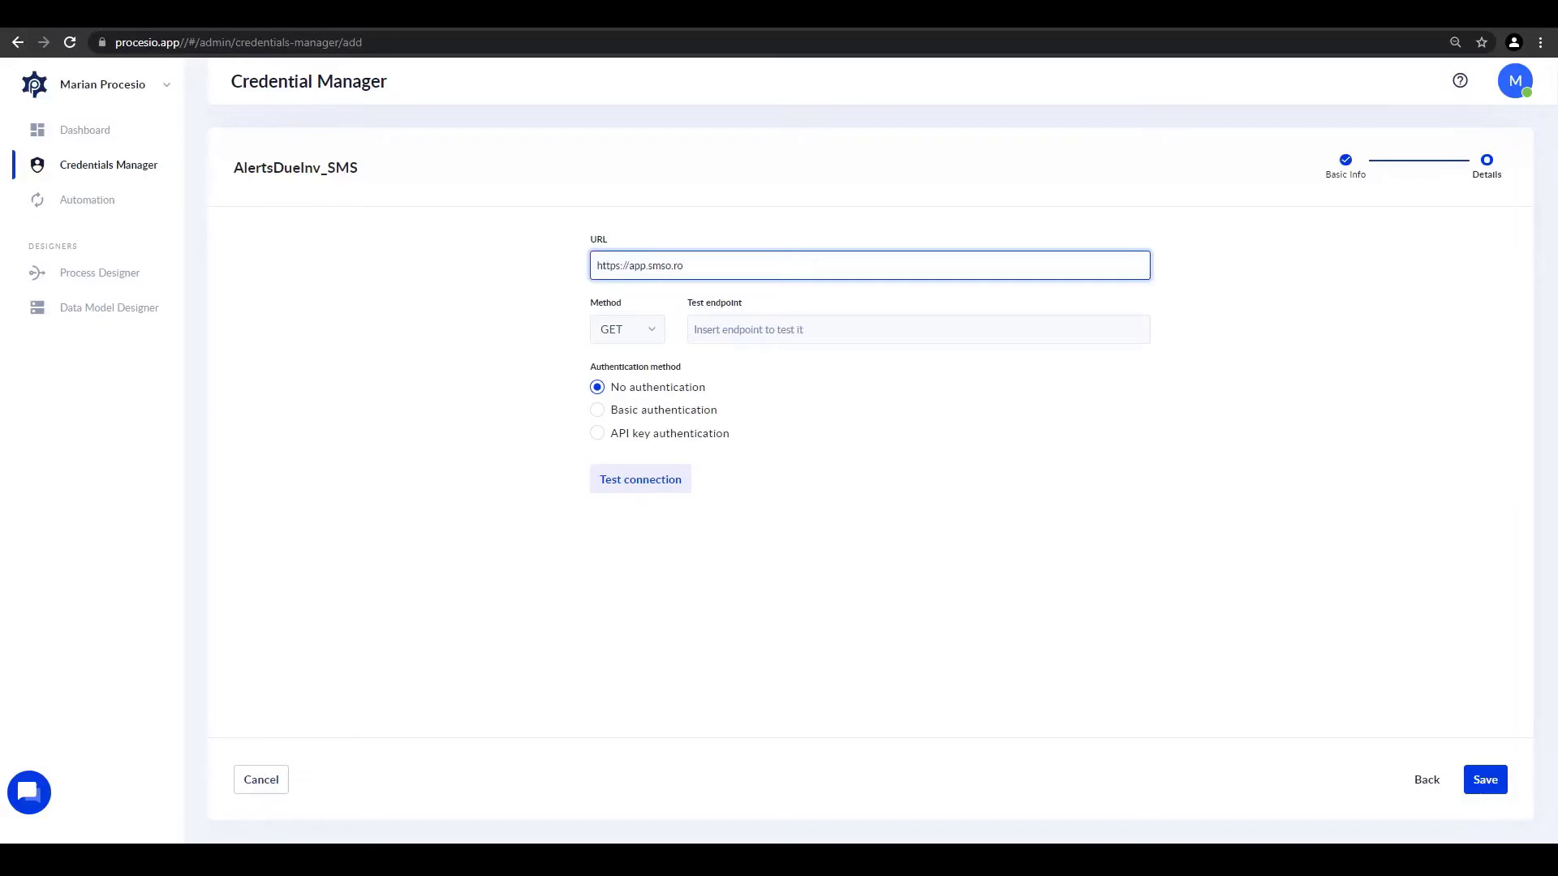
left_click(791, 331)
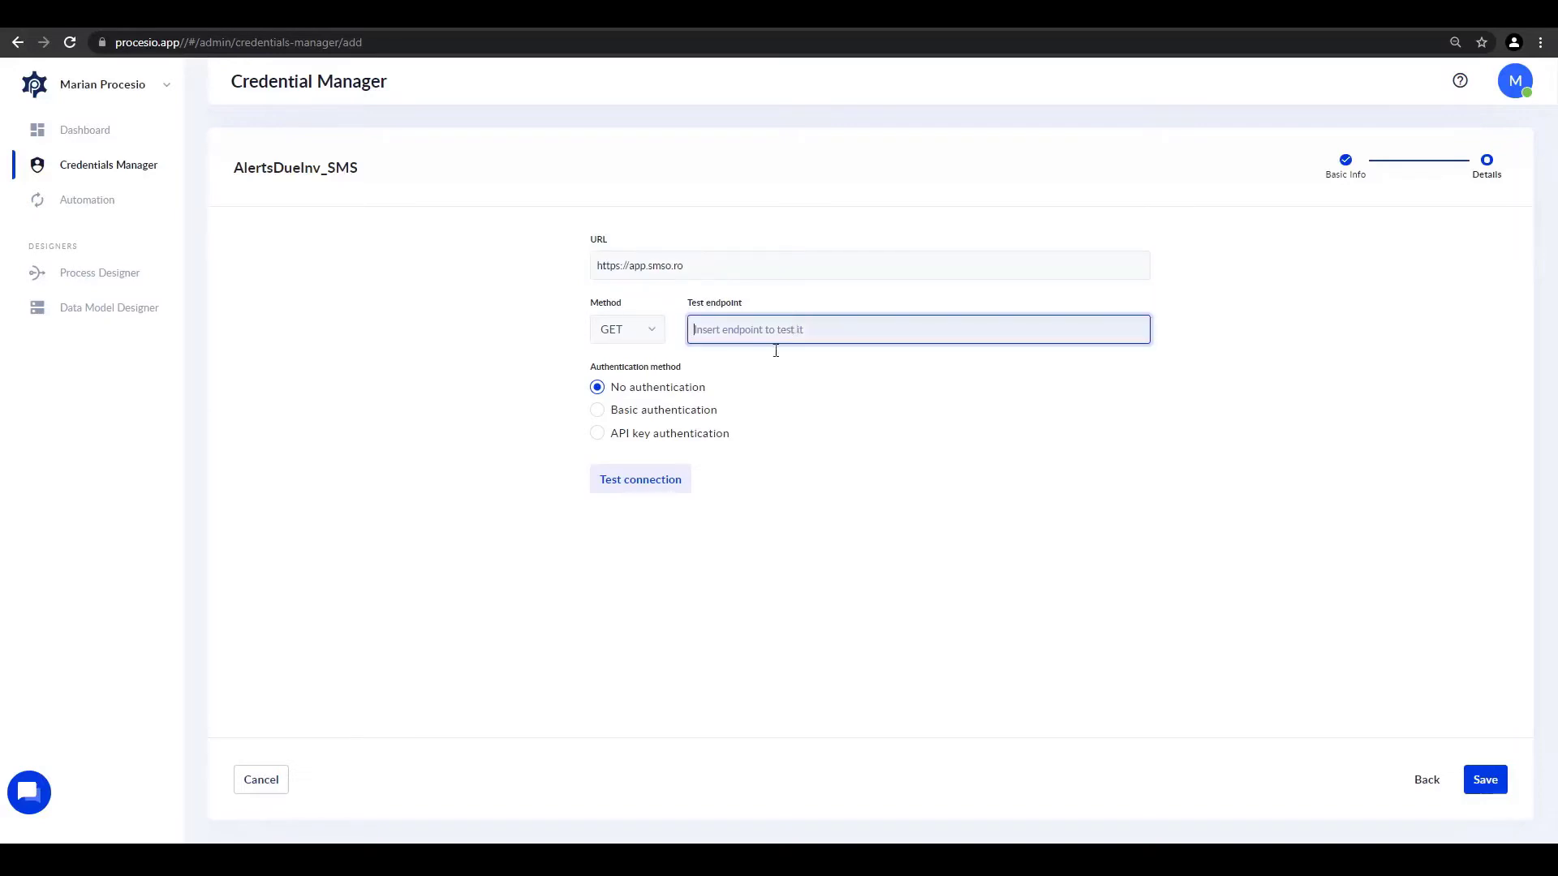
key("ctrl+v")
Set API key authentication with key apiKey and the API key value, passed as query parameters, and test and save the configuration.
left_click(598, 433)
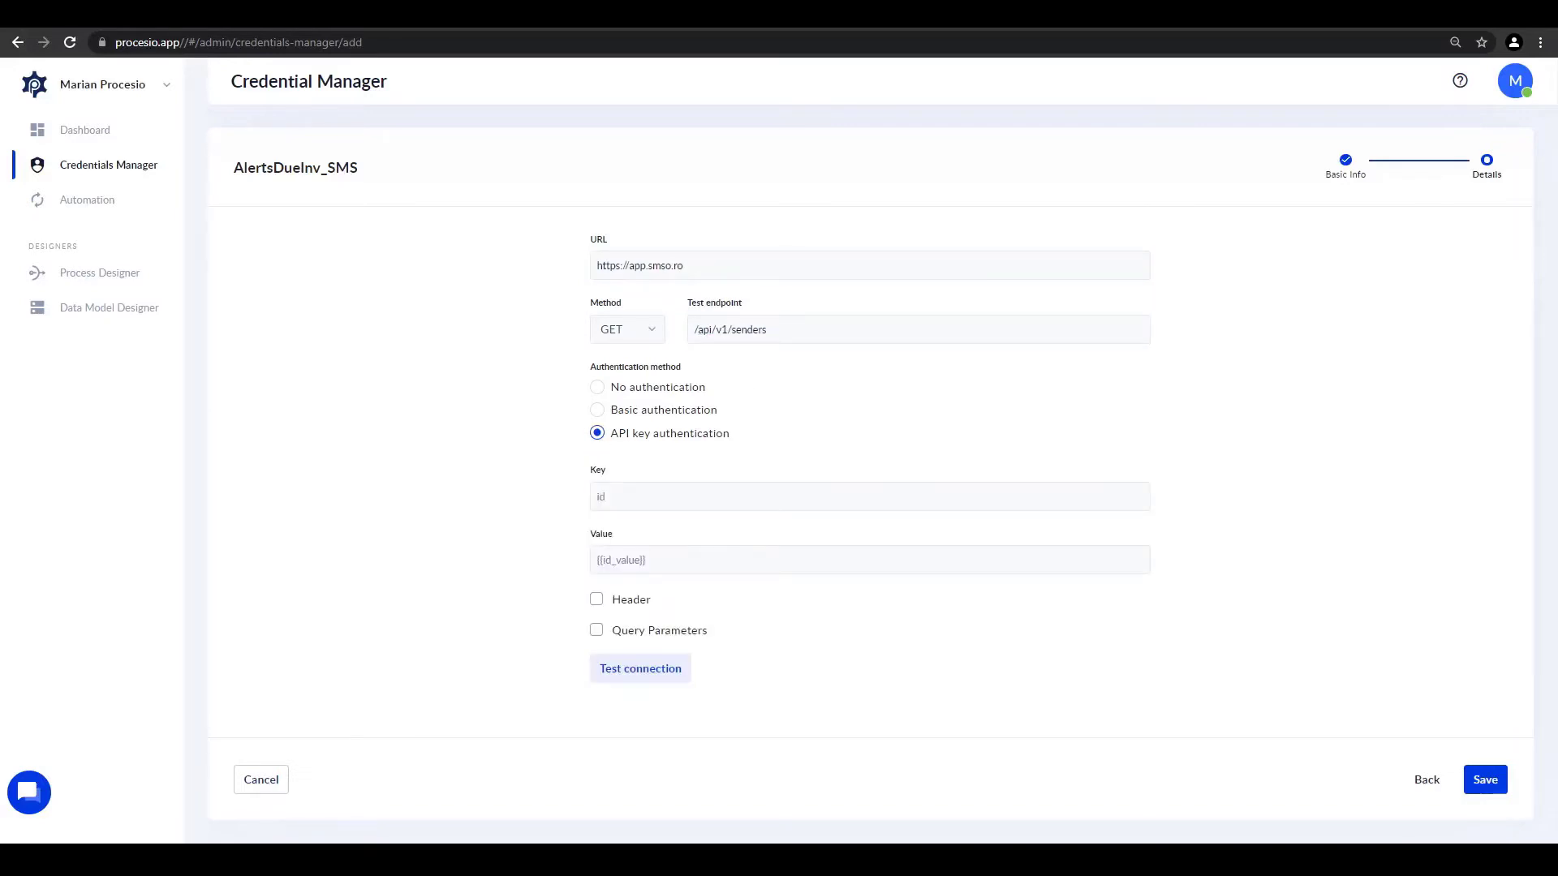
left_click(671, 495)
key("ctrl+v")
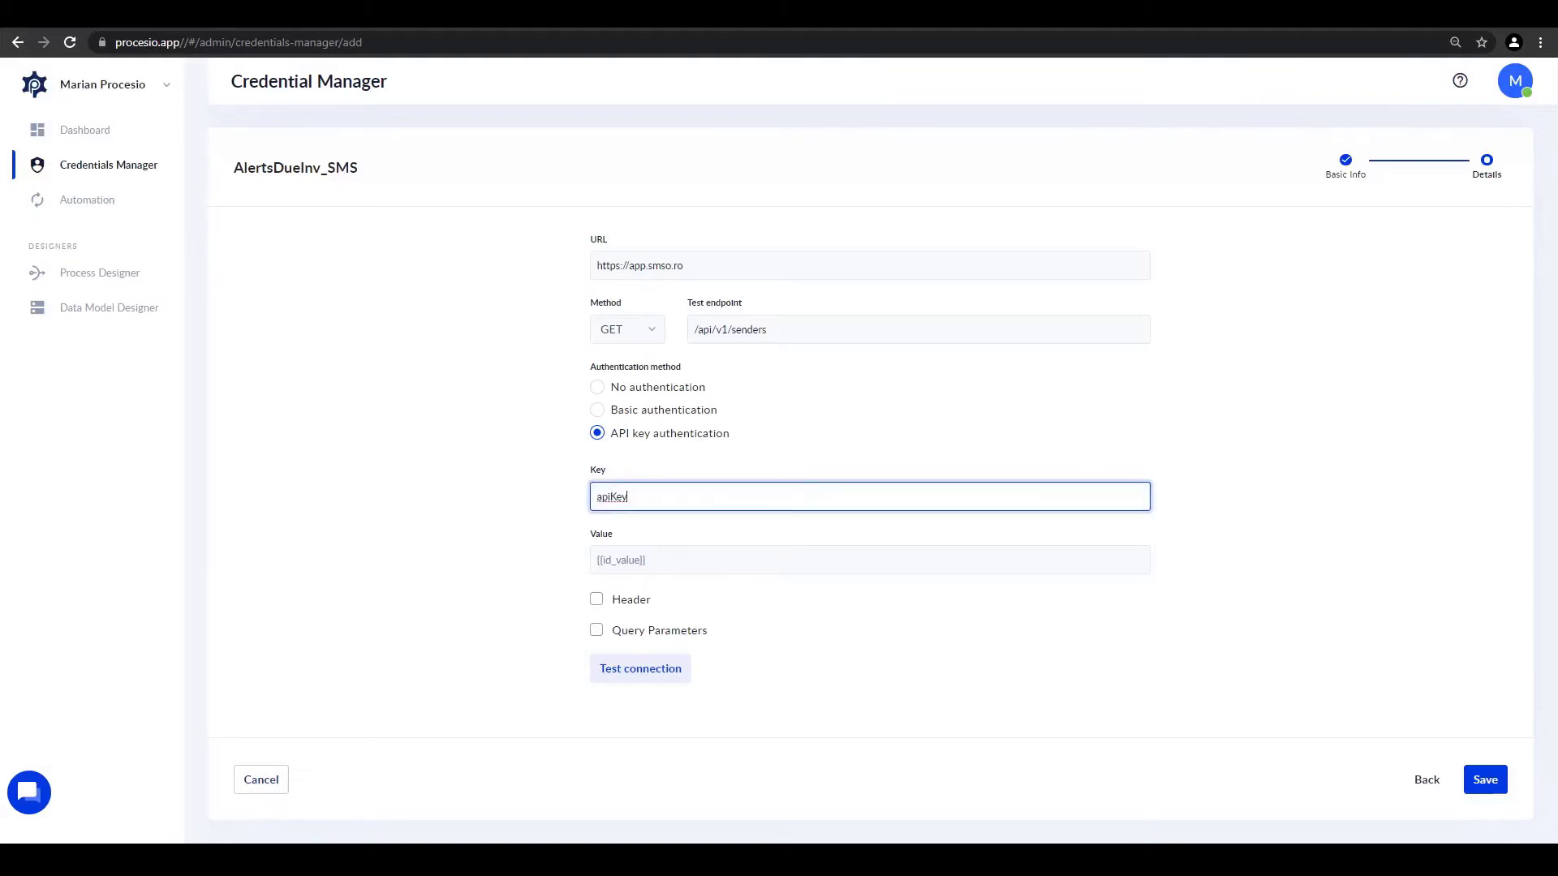
left_click(671, 560)
key("ctrl+v")
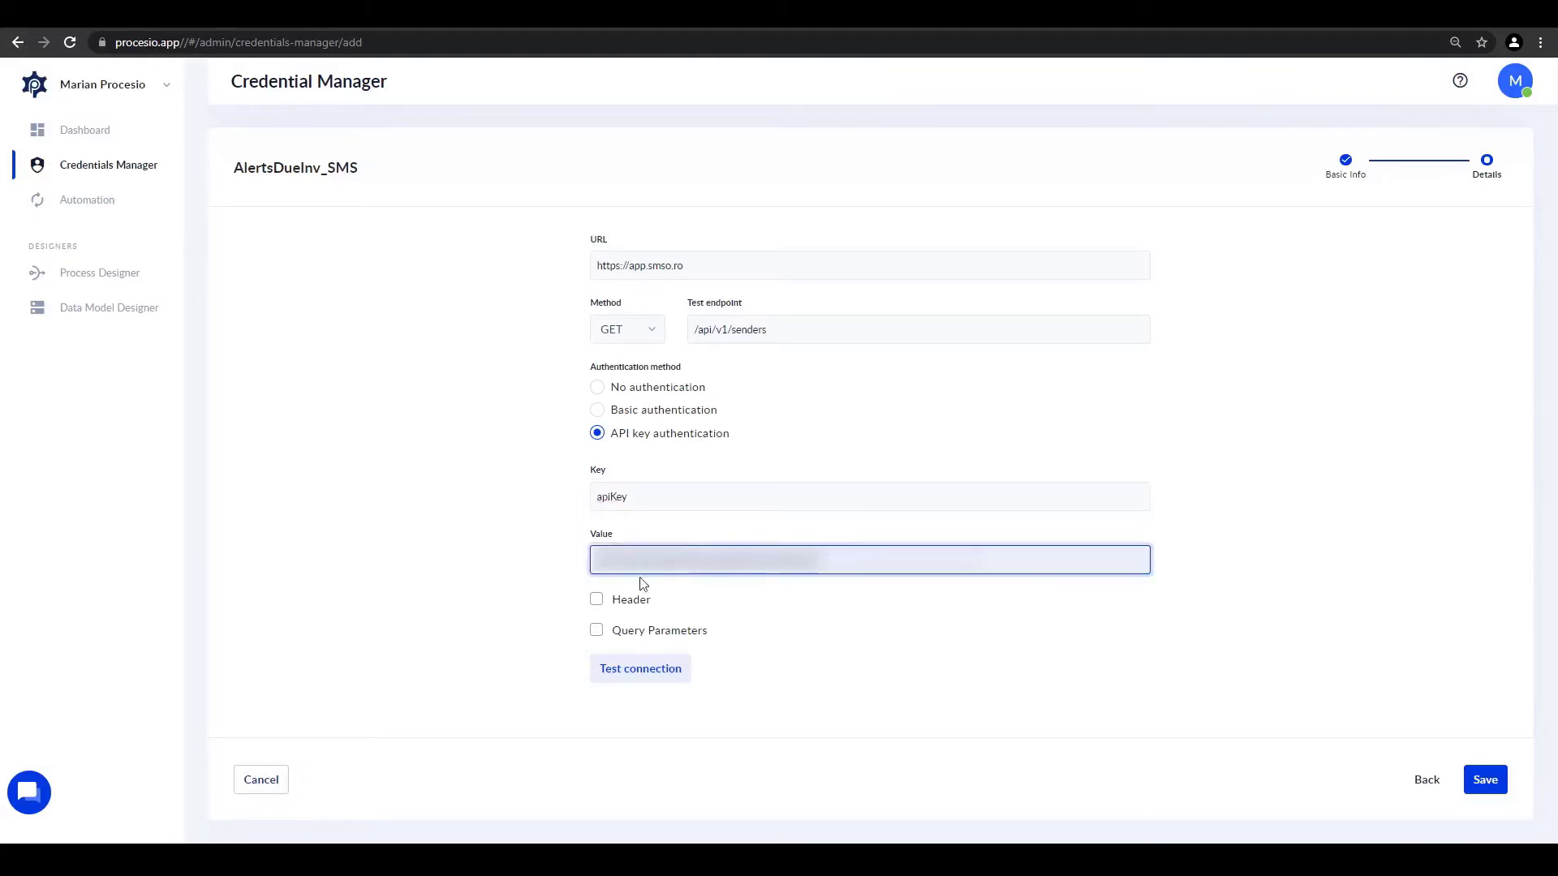
left_click(598, 633)
left_click(643, 670)
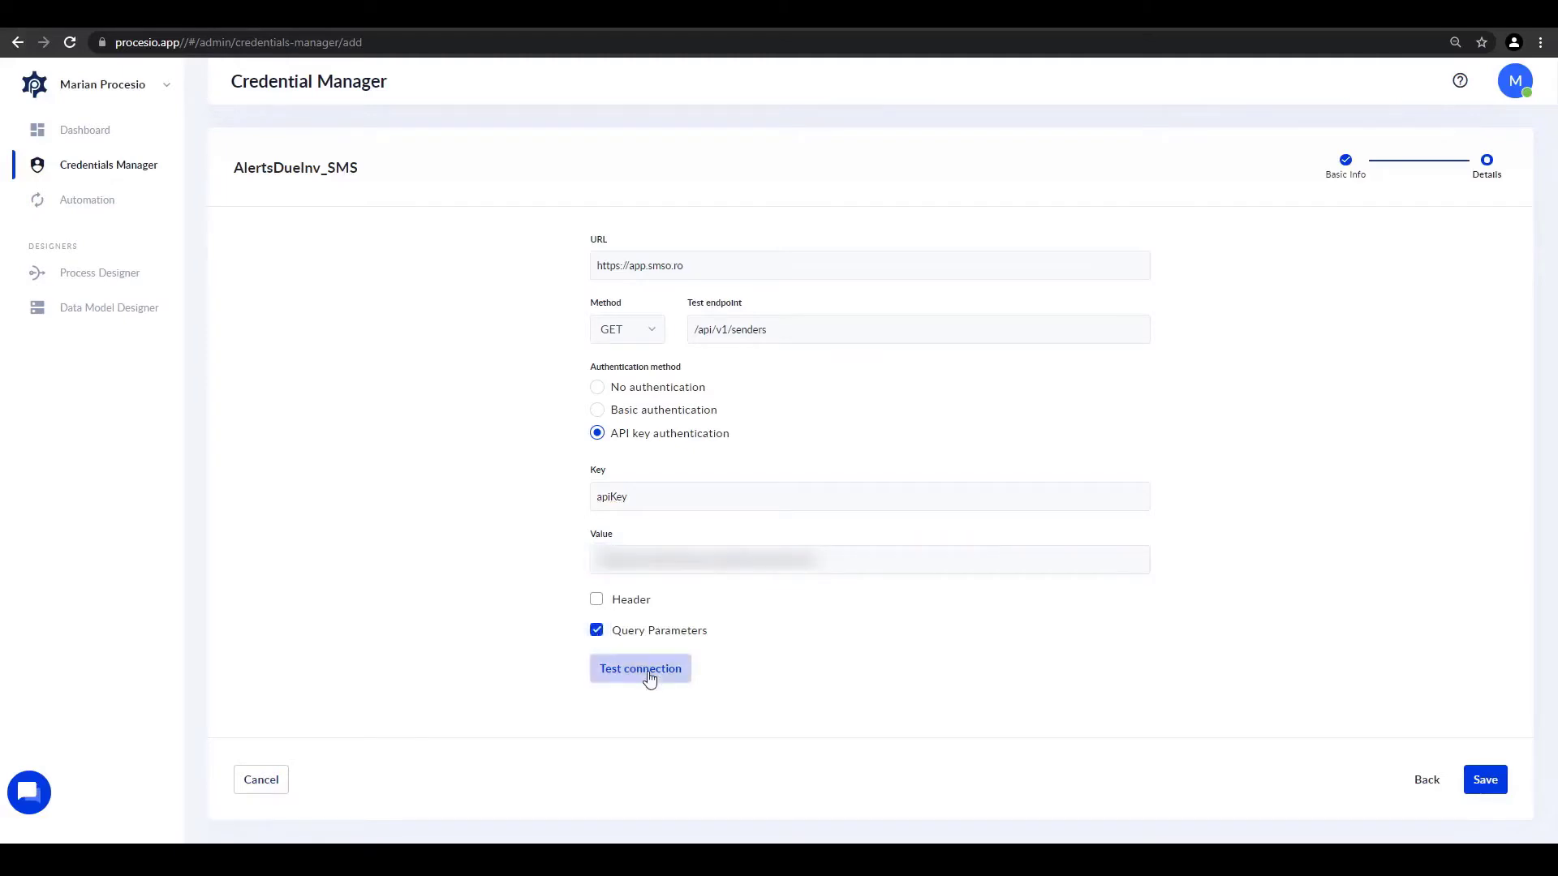
left_click(1486, 780)
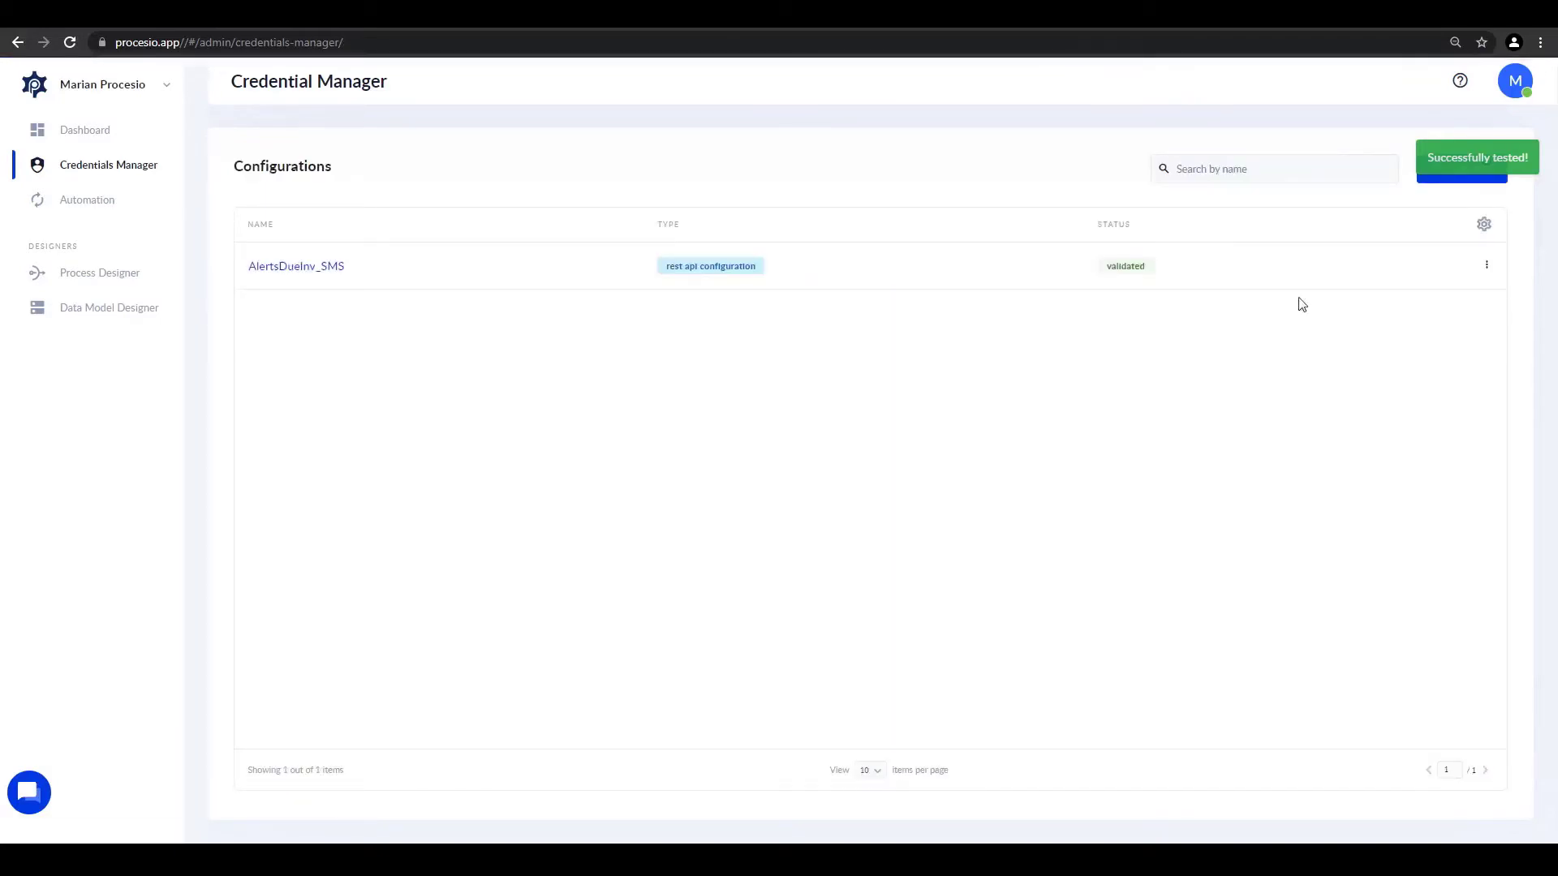
Assign the AlertsDueInv_SMS API configuration to the Call Api Action node in the AlertsDueInvoices process.
left_click(103, 276)
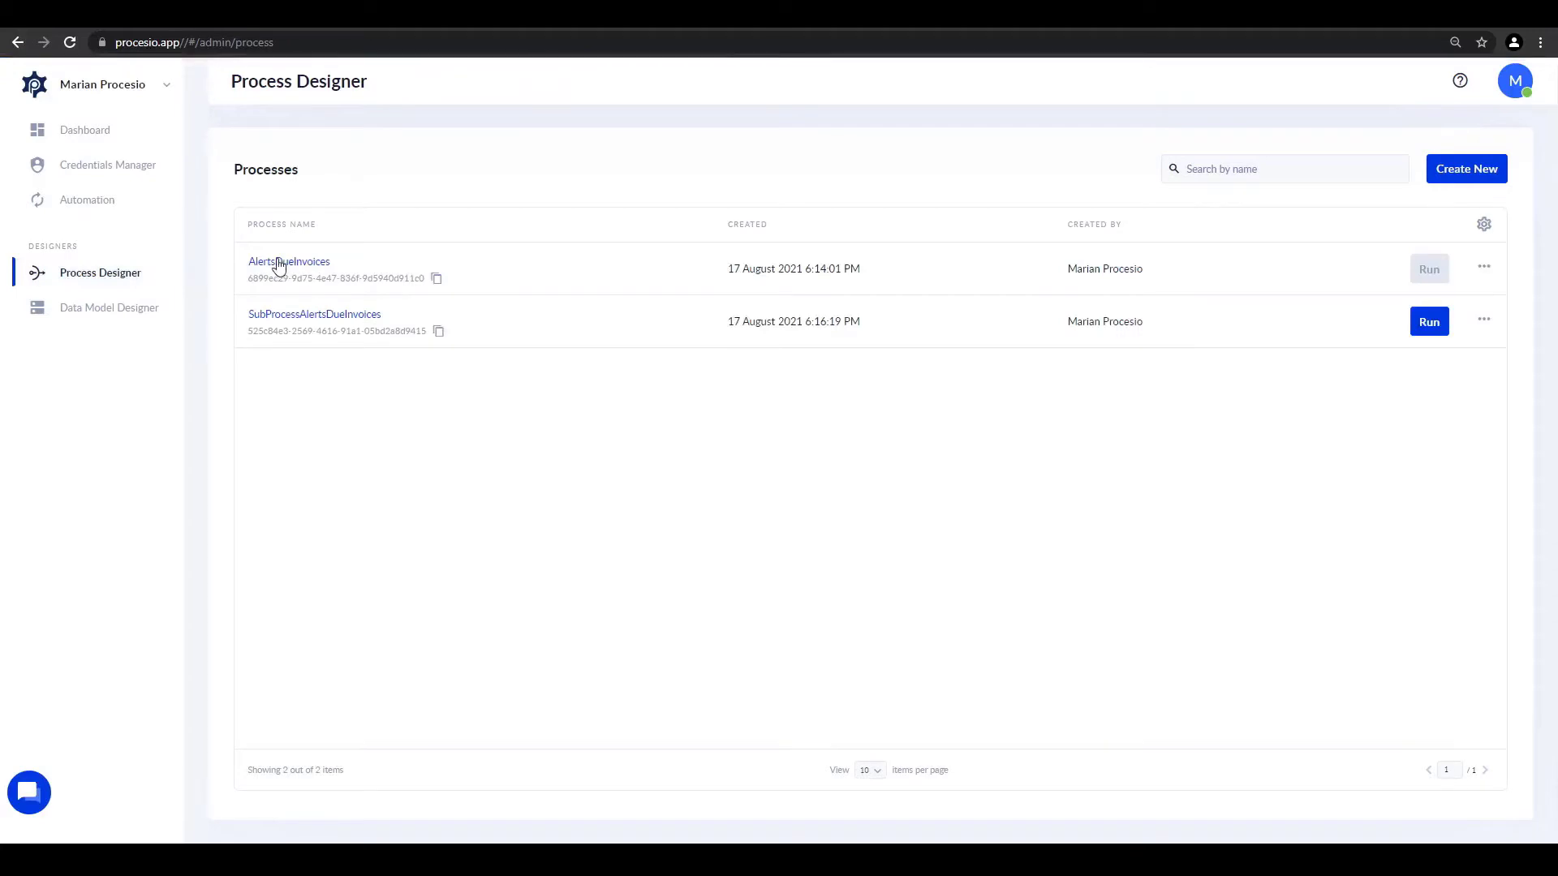
left_click(278, 263)
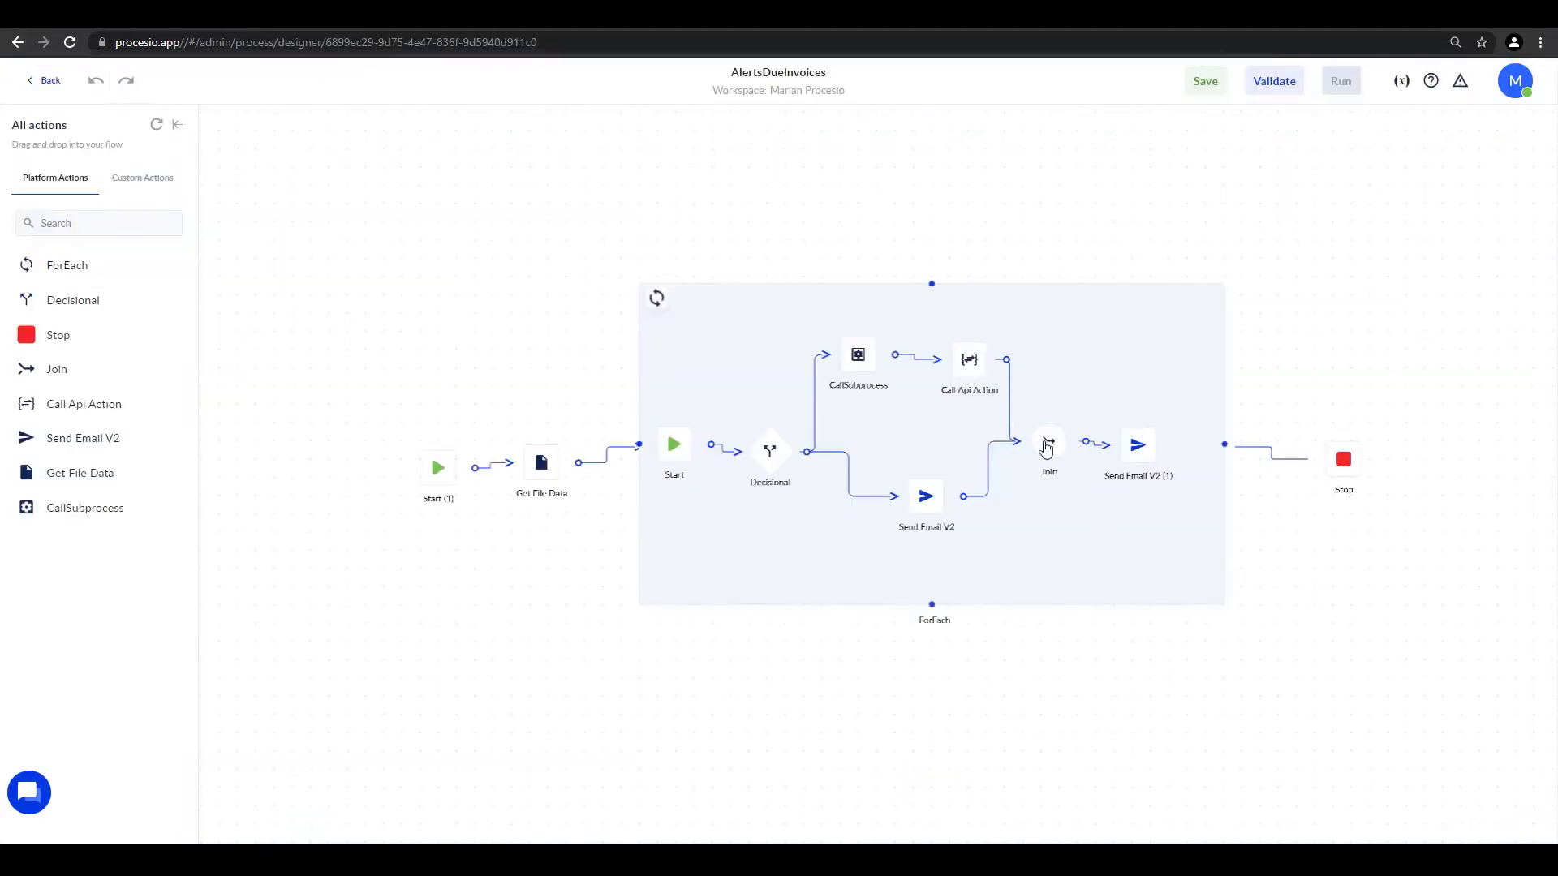
left_click(965, 369)
left_click(1390, 378)
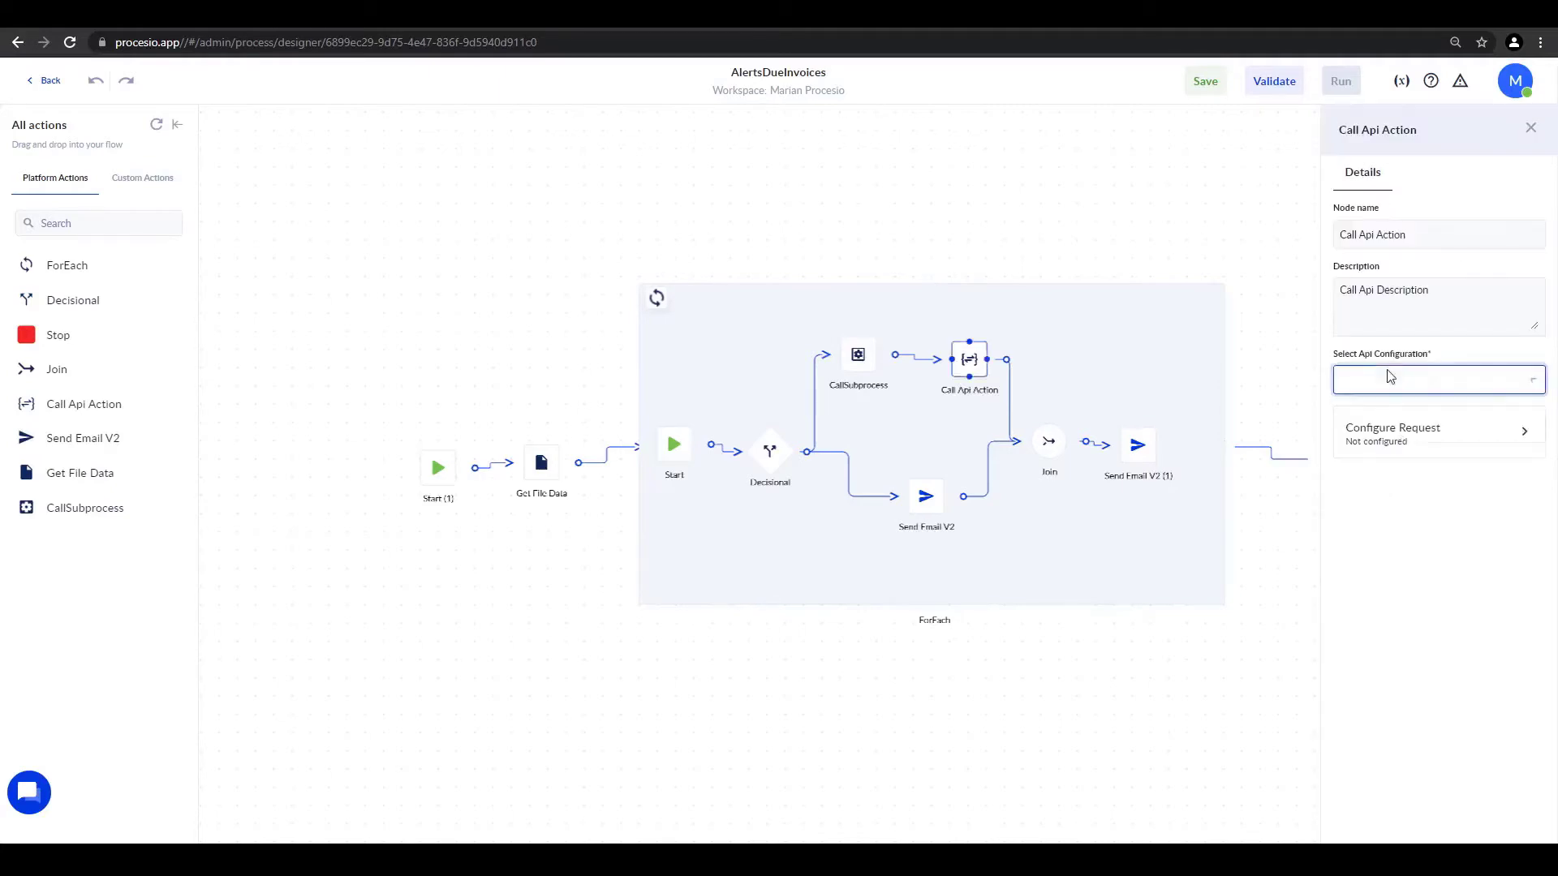
left_click(1396, 434)
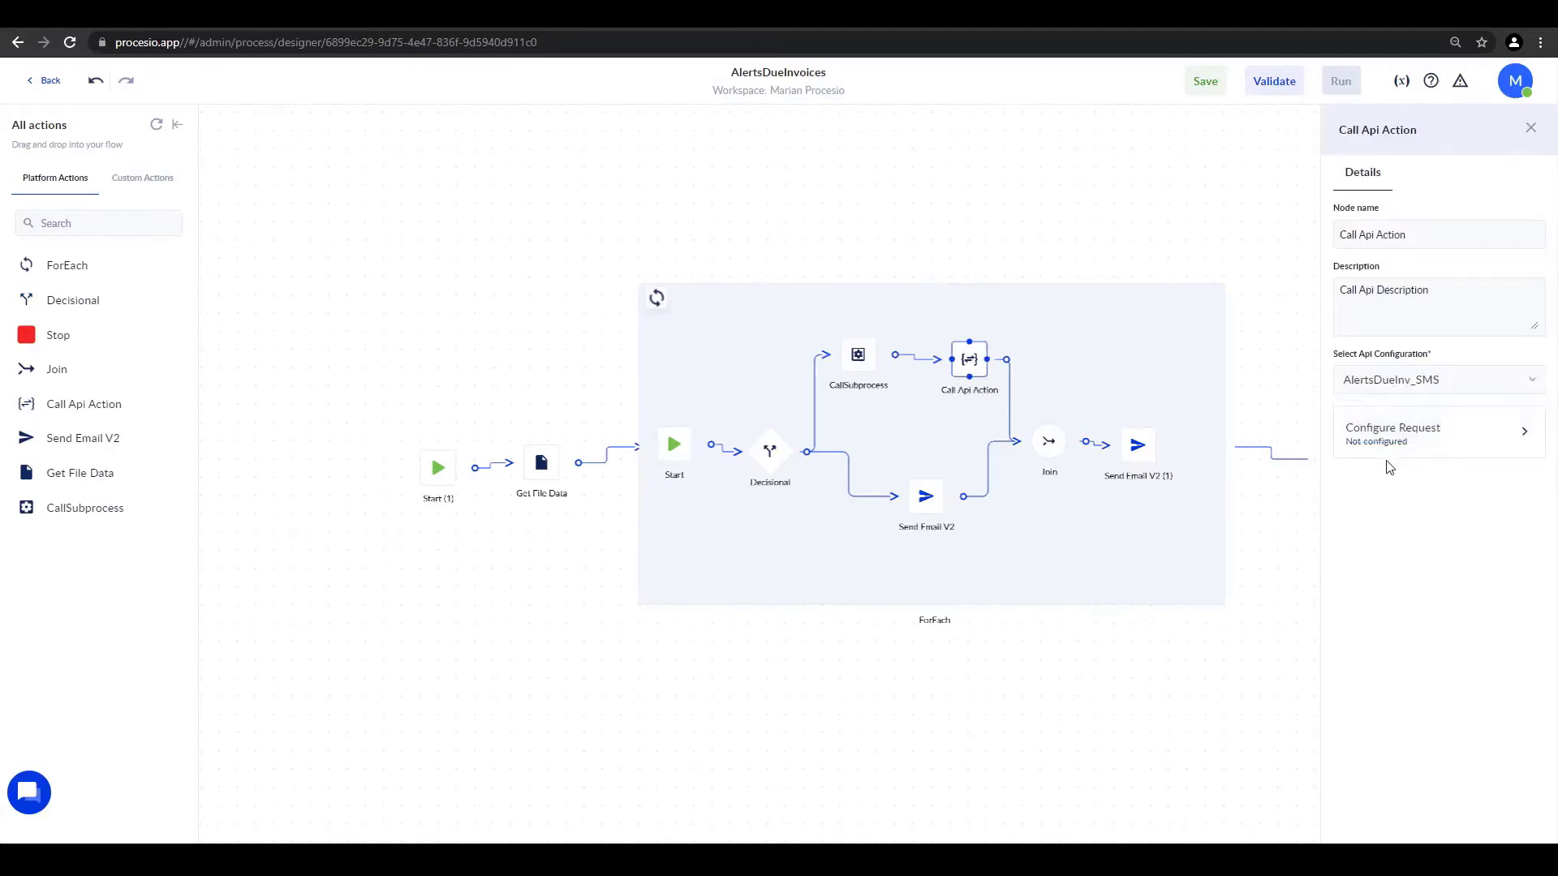
Configure the node's request with the POST verb and the endpoint /api/v1/send.
left_click(1383, 448)
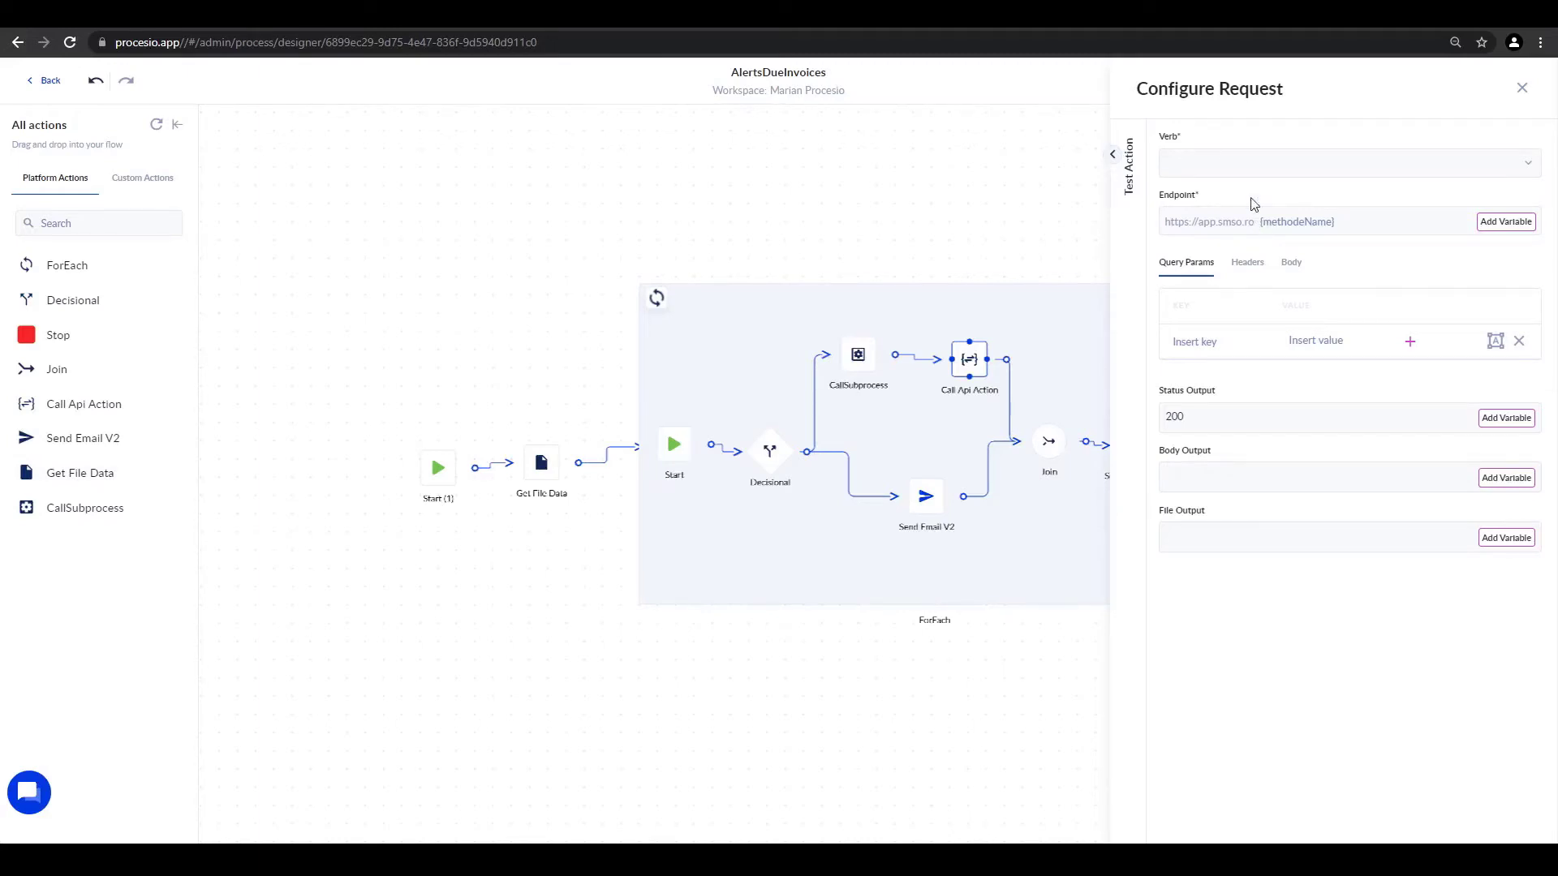
left_click(1217, 164)
left_click(1185, 204)
left_click(1293, 231)
type("/api/v1/send")
Add a query parameter with the key "to" and the Invoice phoneNumber variable as its value.
left_click(1200, 340)
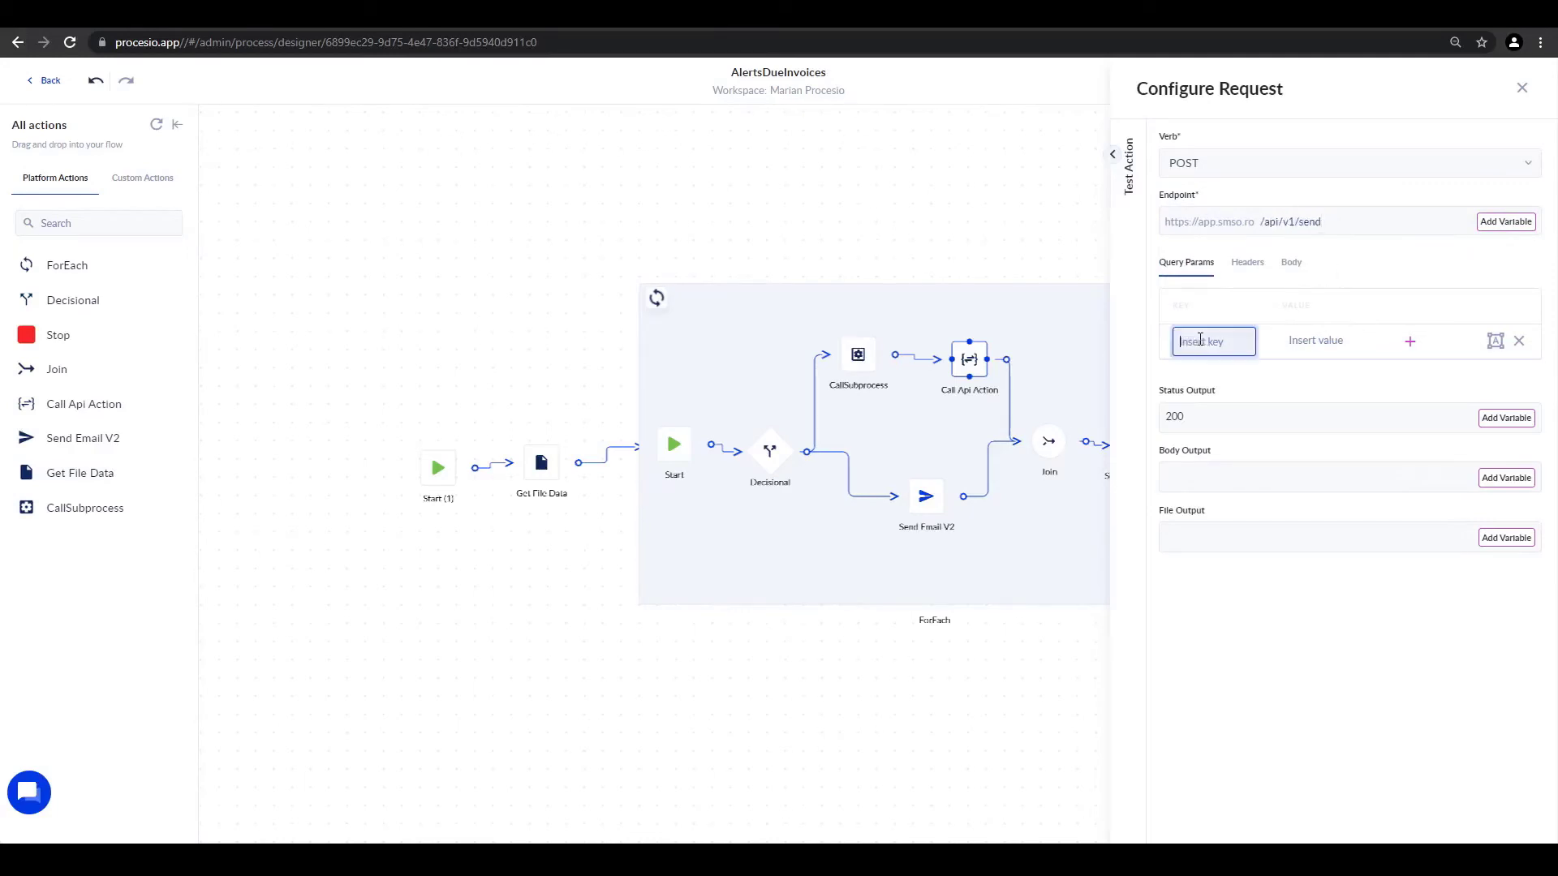
type("to")
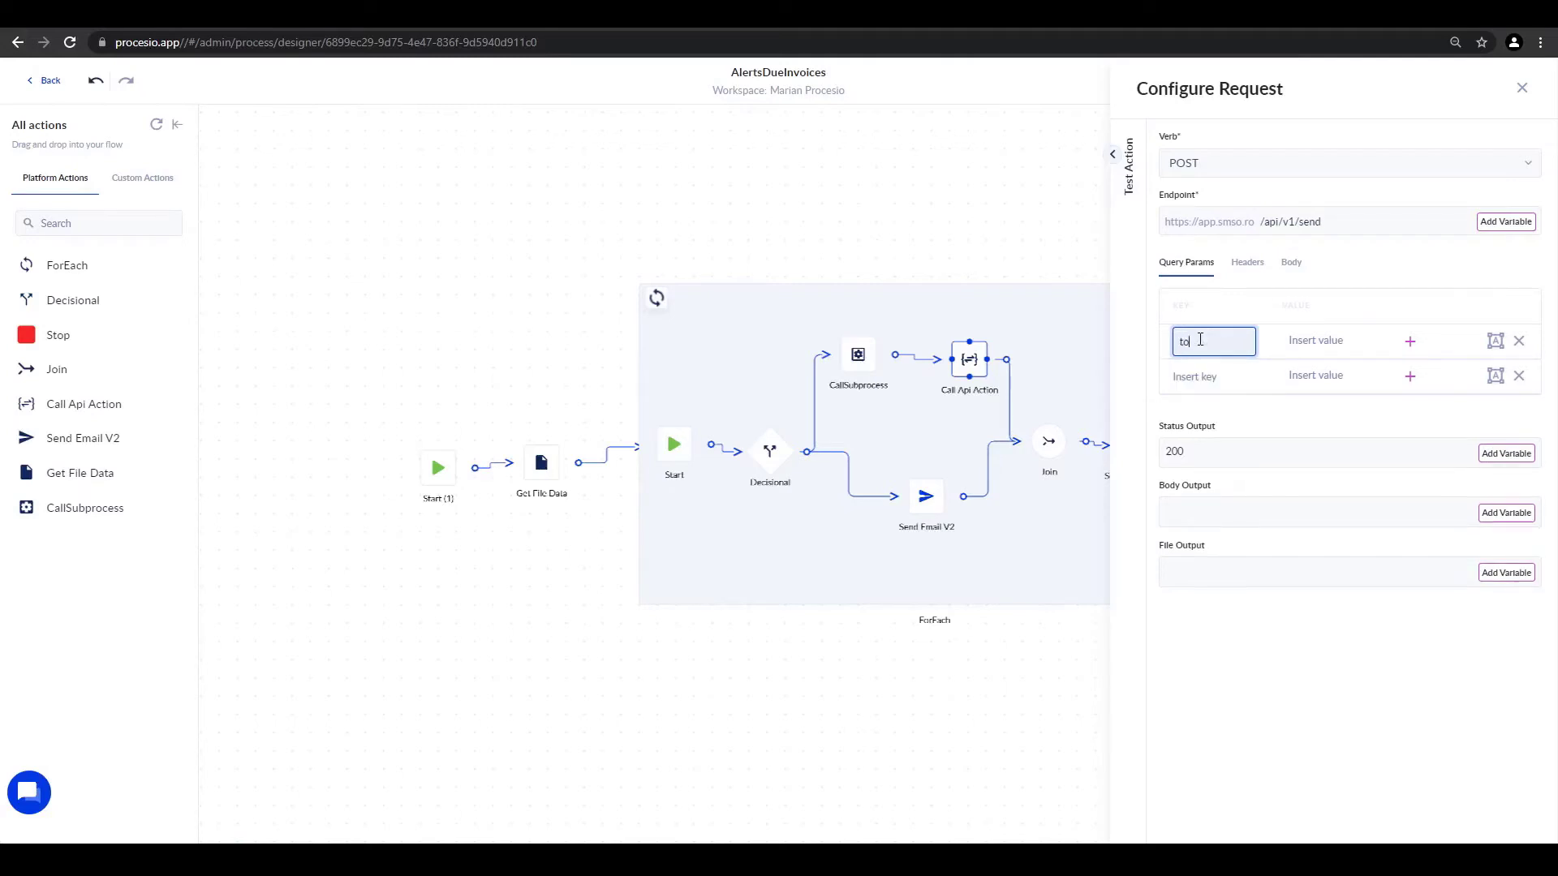
left_click(1412, 345)
scroll(1290, 641, "down", 3)
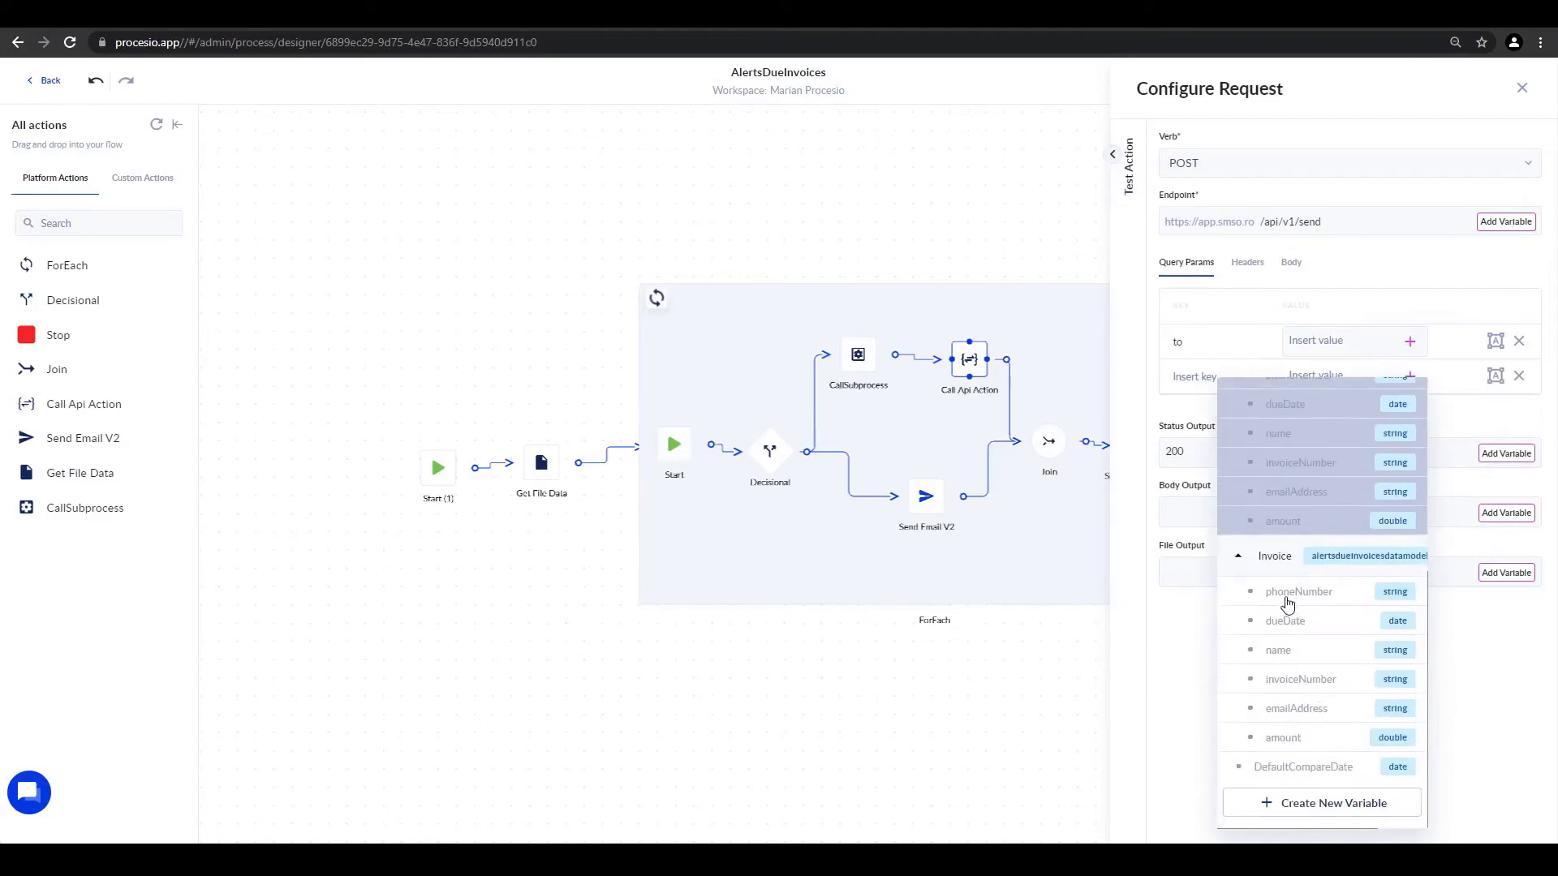
left_click(1289, 602)
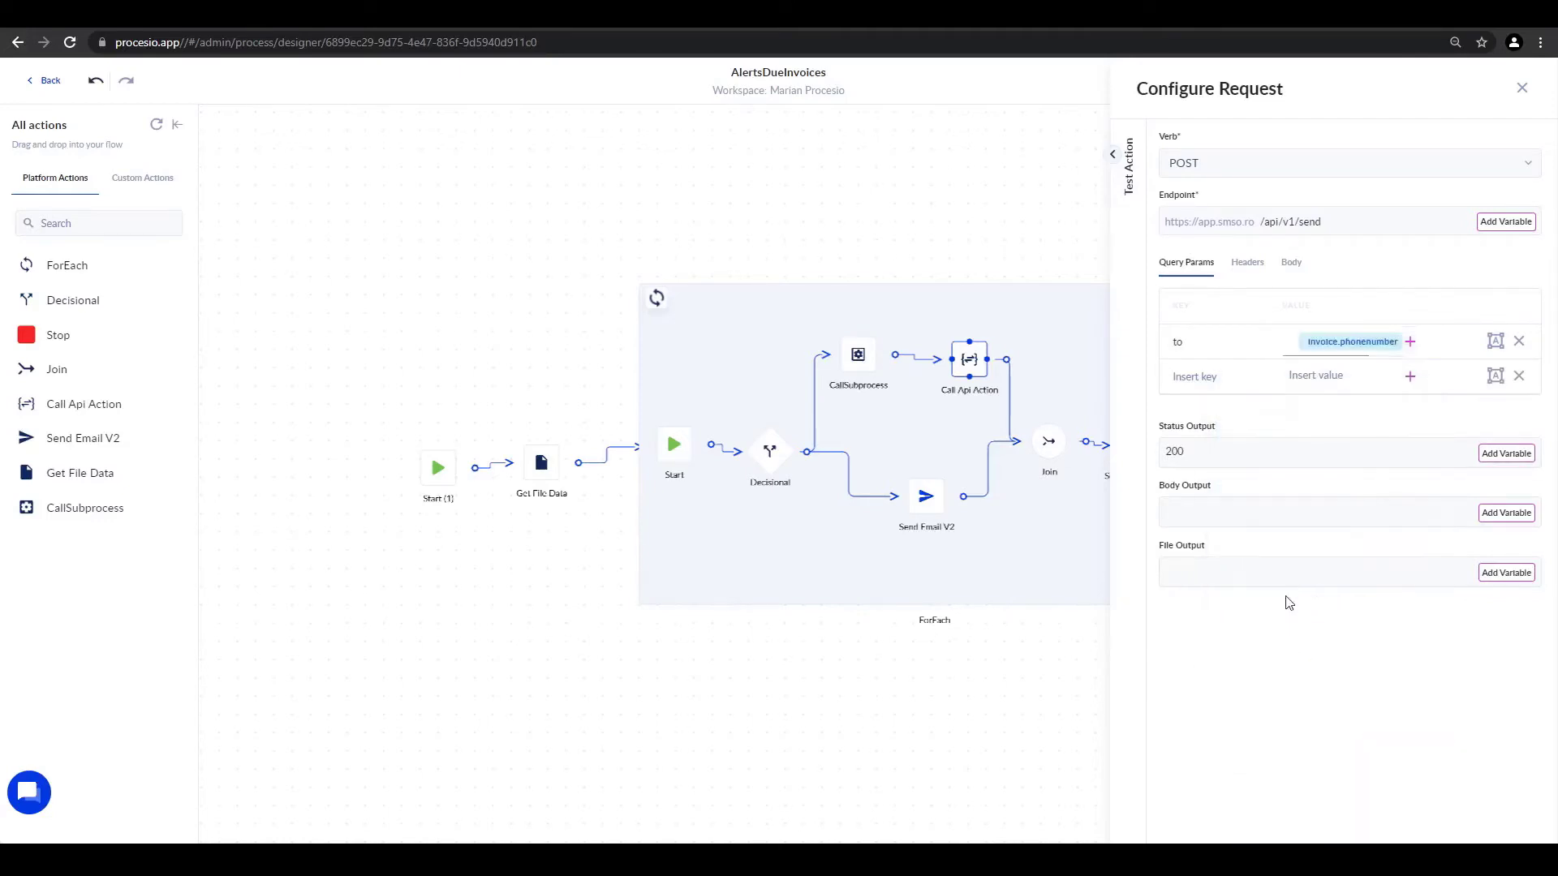
Add a second query parameter with the key "body" and enable multi-line editing for its value.
left_click(1200, 378)
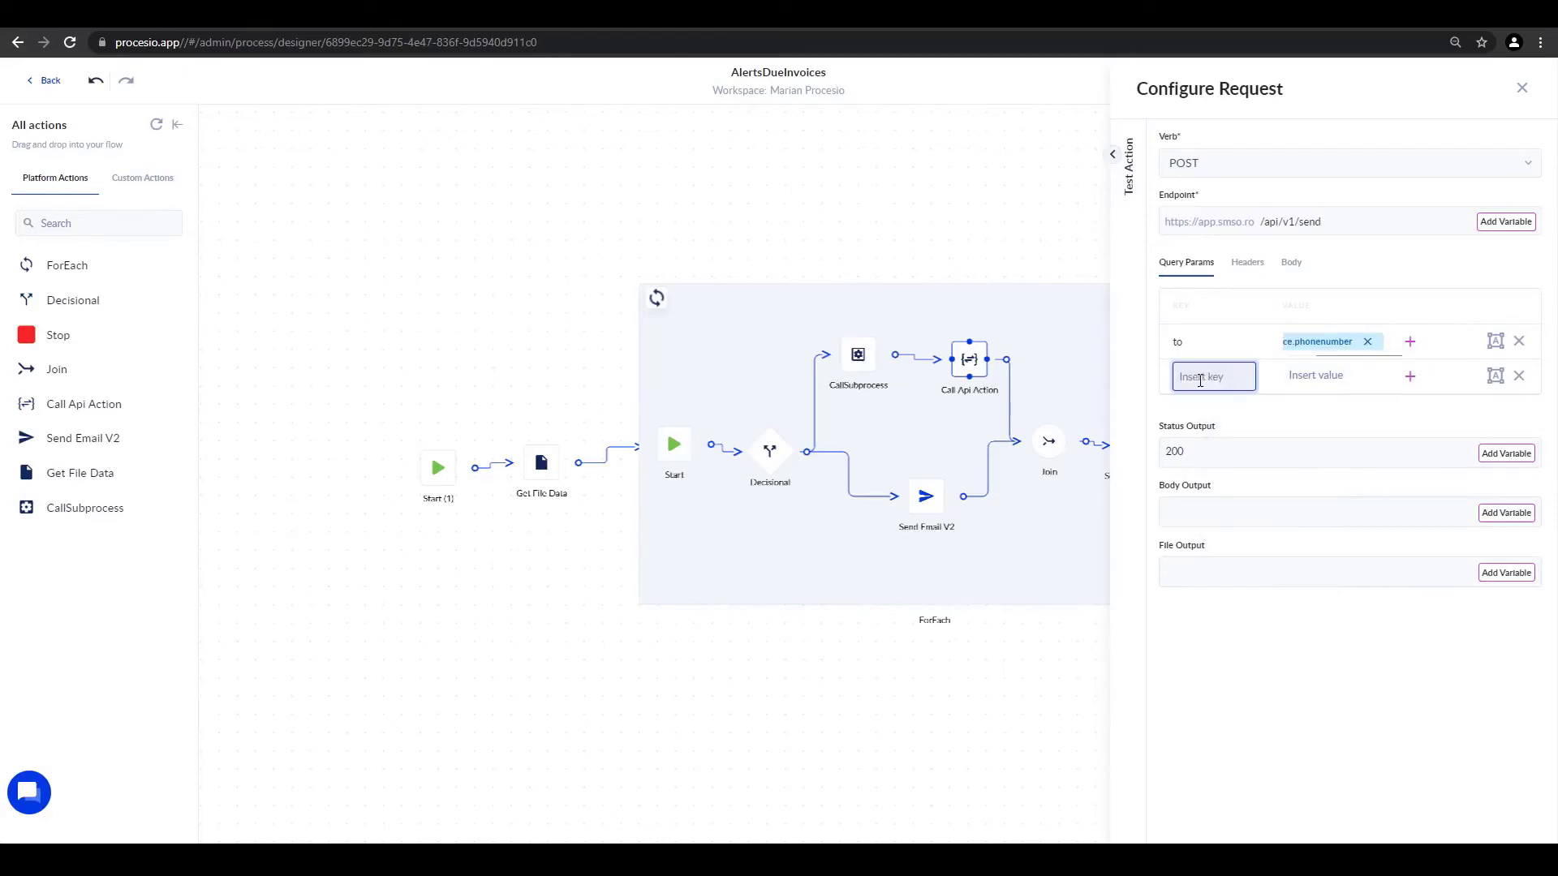
type("body")
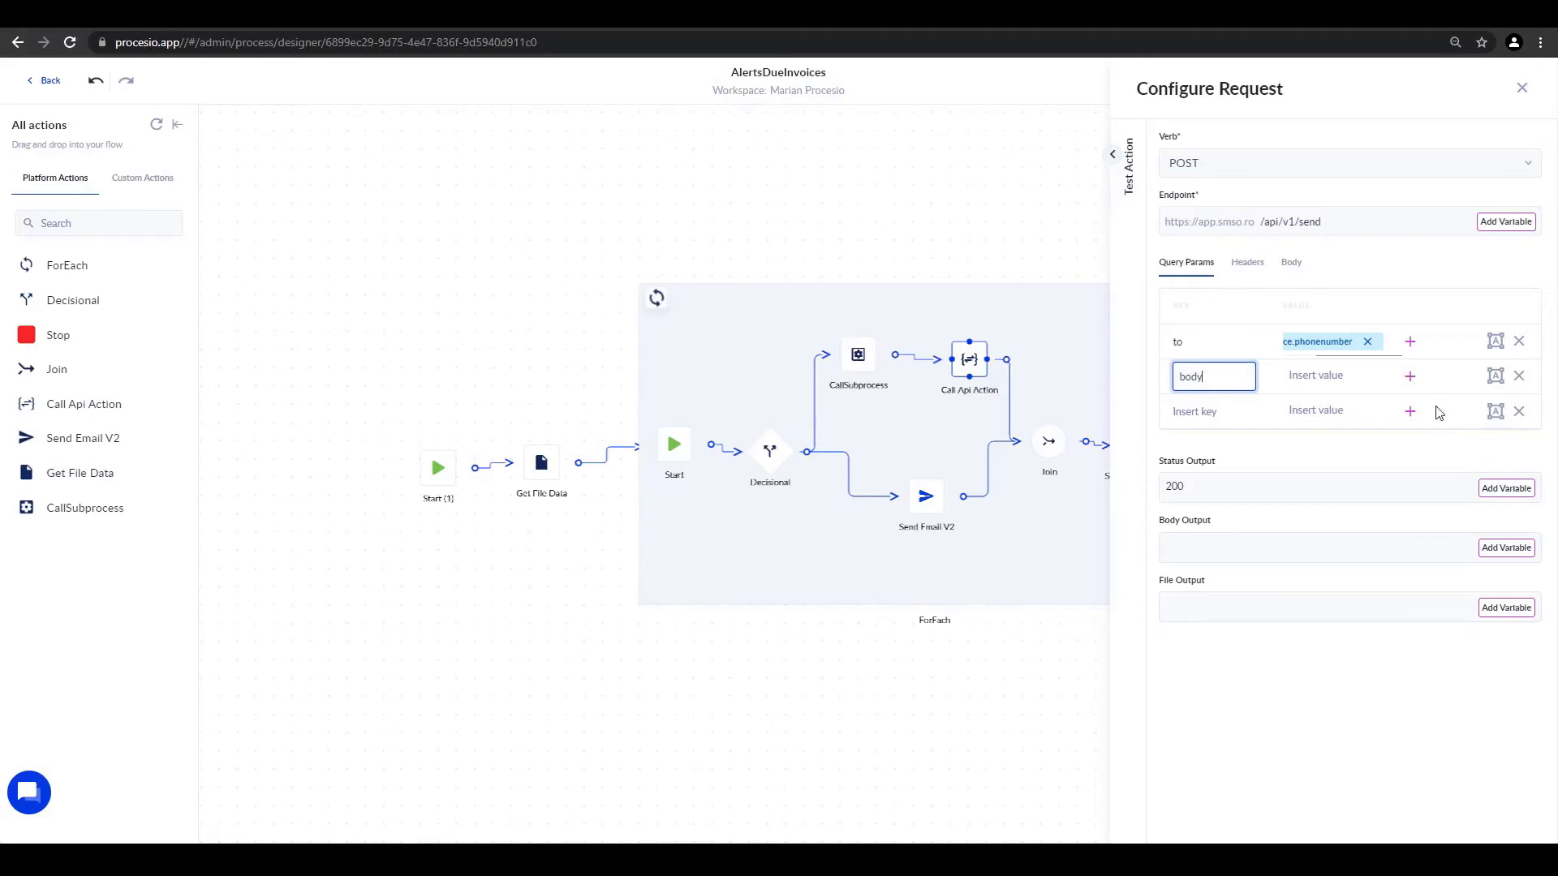
left_click(1308, 373)
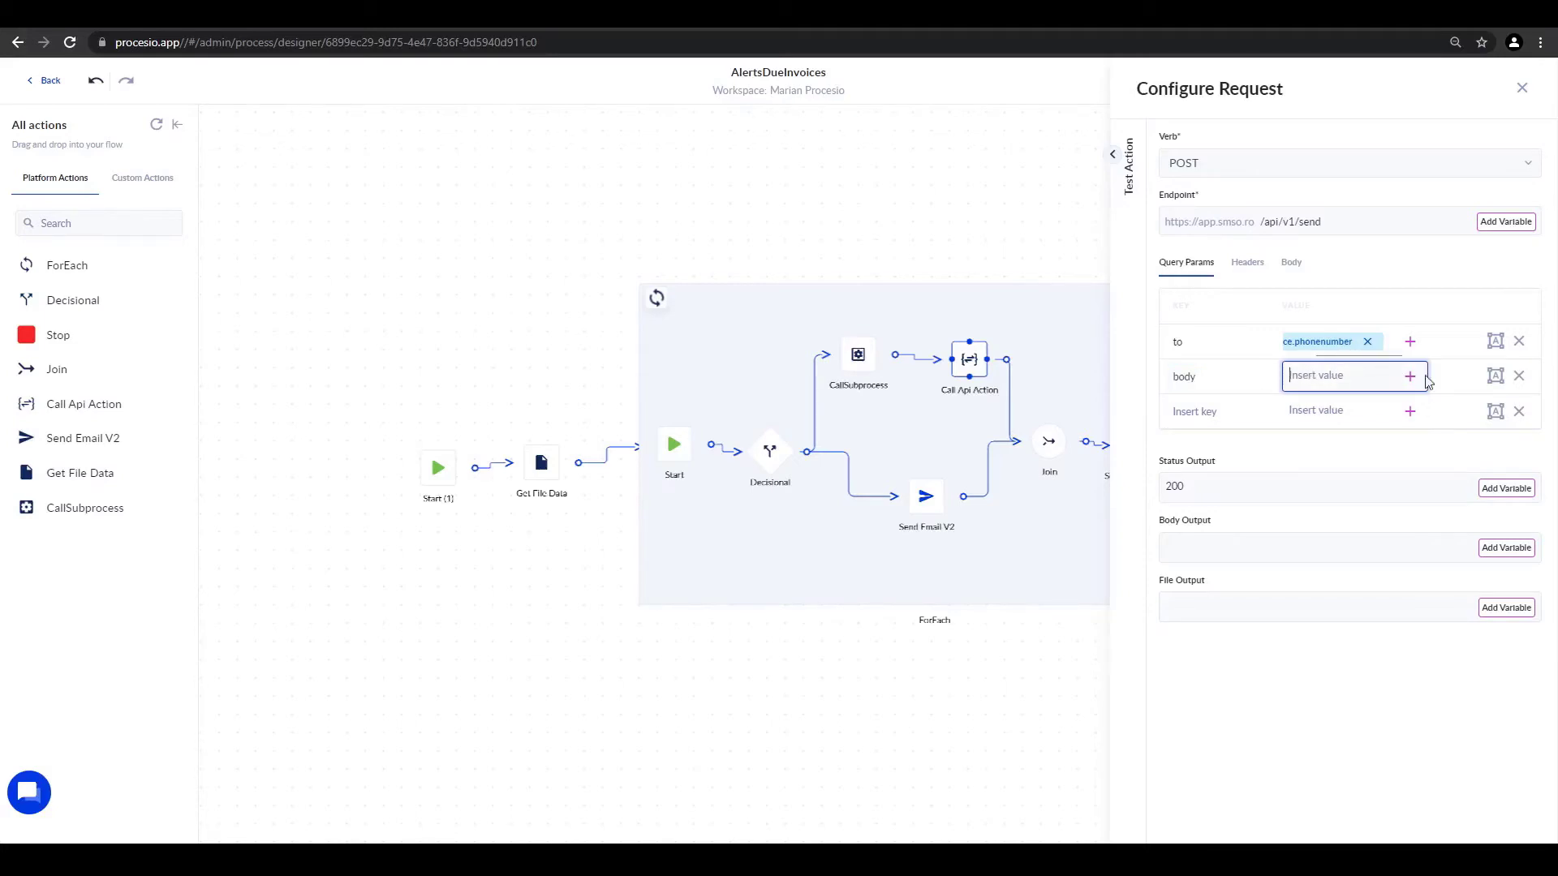
left_click(1495, 378)
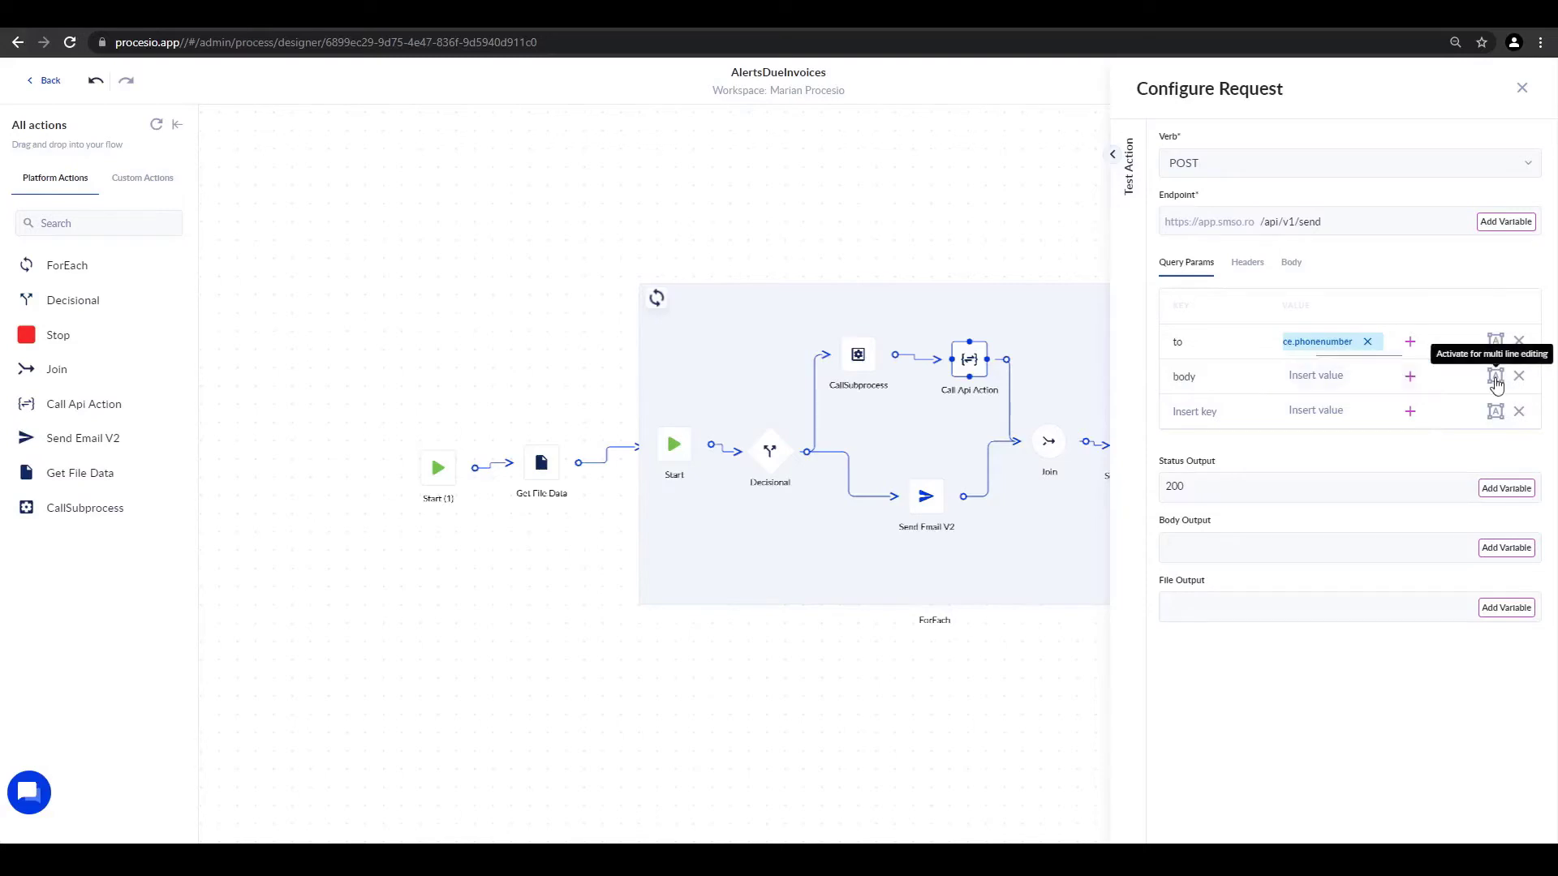
Start the multi-line value of the body parameter with the greeting "Hi <%Invoice.name%>," using the Invoice name variable, followed by a blank line.
left_click(1318, 378)
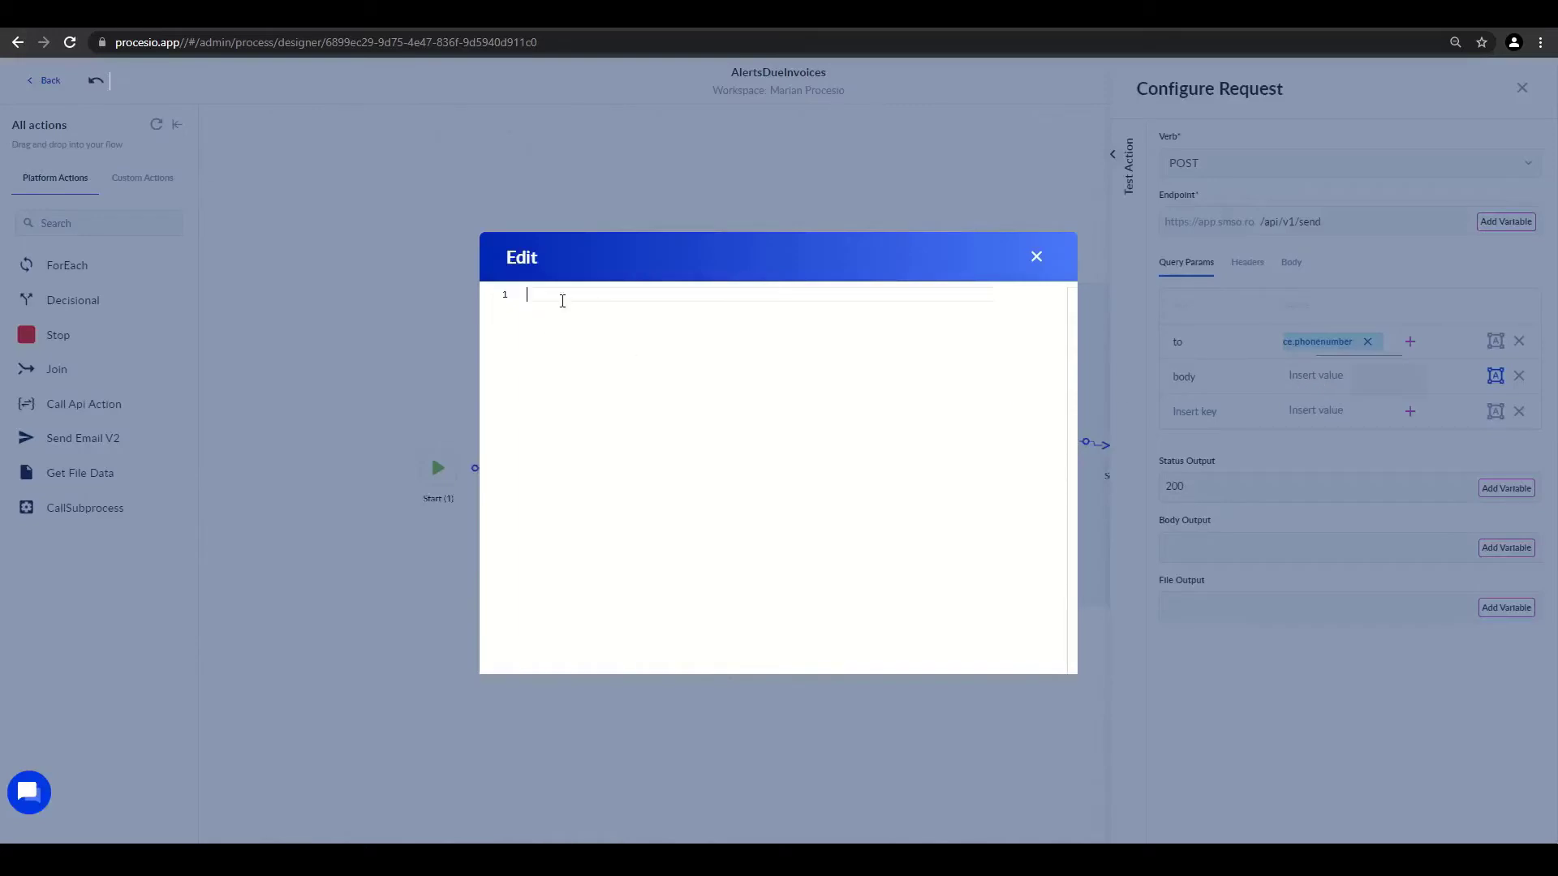
type("Hi")
key("ctrl+space")
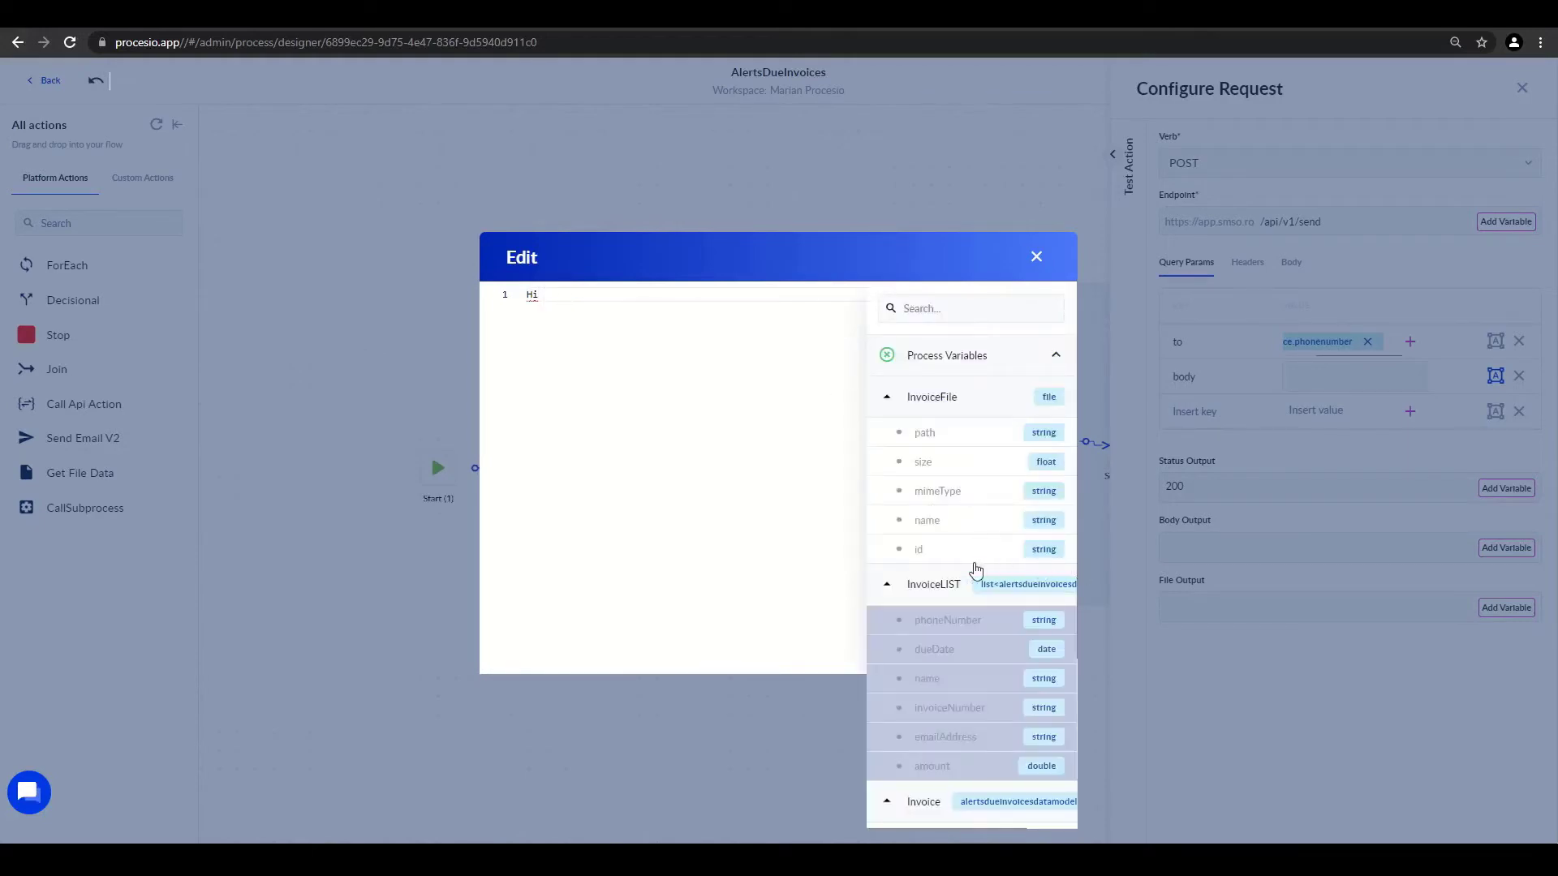
scroll(970, 573, "down", 2)
scroll(950, 578, "down", 2)
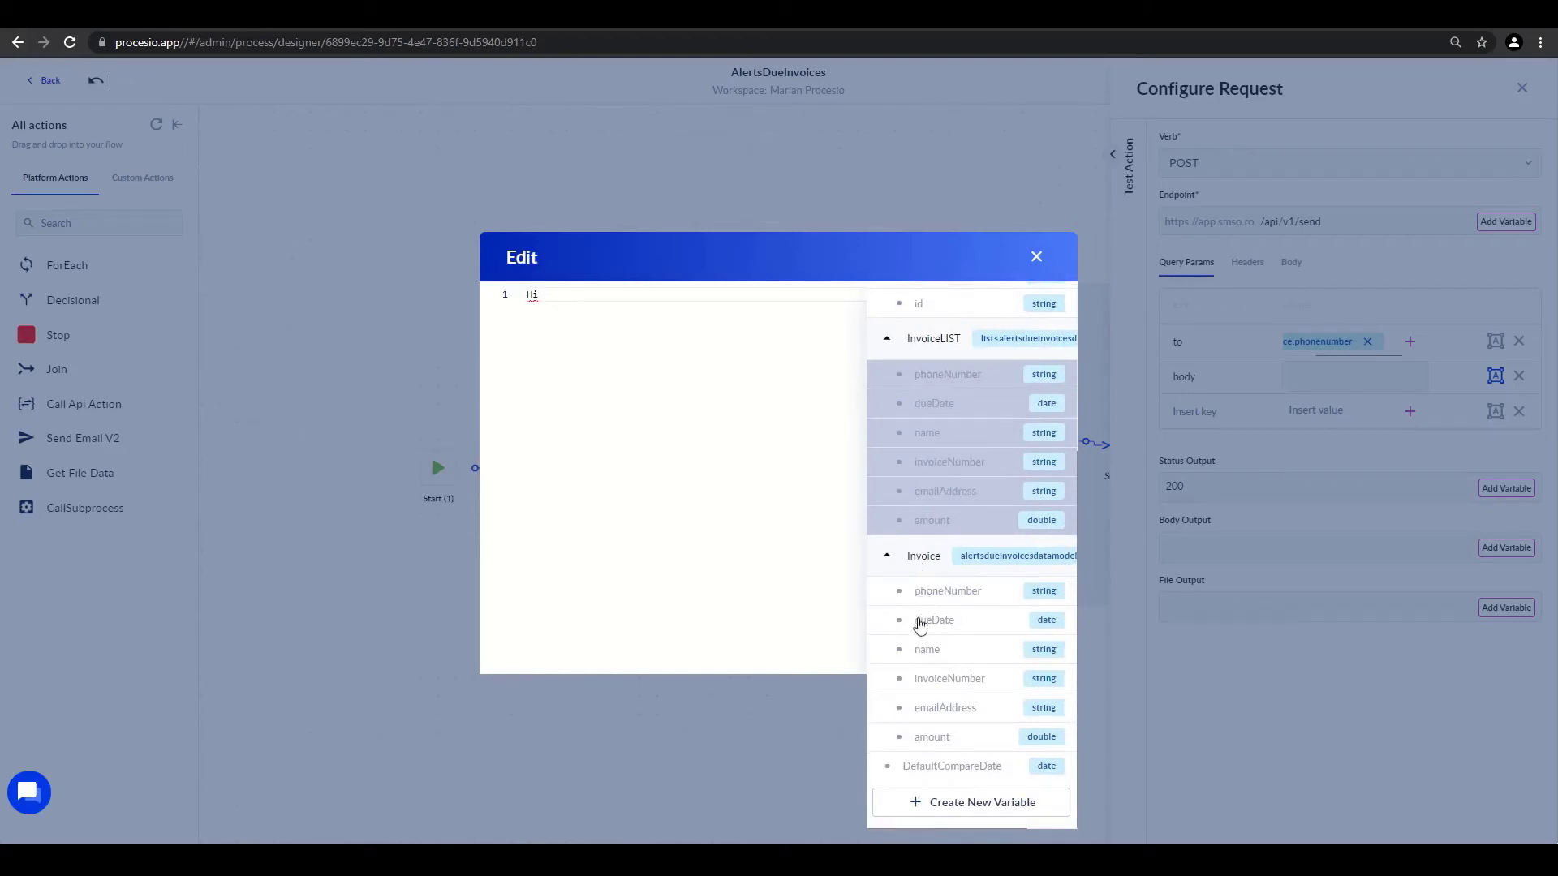
left_click(915, 650)
type(",")
key("Return")
key("Return")
Write "We have not received the payment for Invoice: <%Invoice.invoiceNumber%>." and, on the following line, "Please proceed with payment." in the SMS body.
type("We have not received the payment for Invoice:")
left_click(939, 685)
type(".invoiceNumber%>")
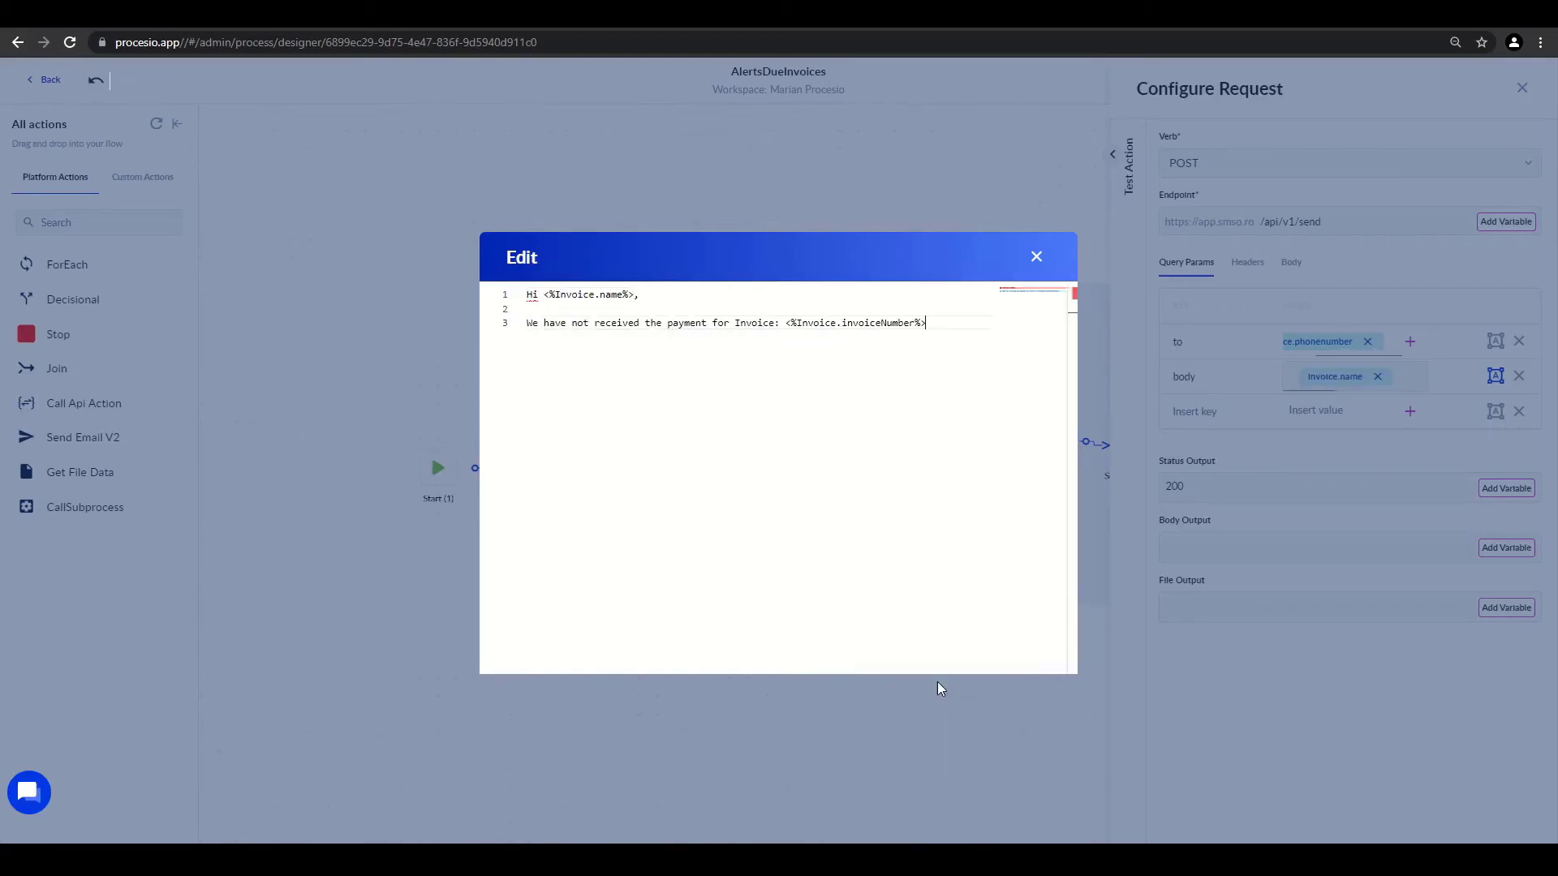
key("Return")
type("Please proceed with payment.")
Finish the SMS text with "Thank you in advance!", "Kind regards," and the company signature, and close the multi-line editor.
key("Return")
key("Return")
type("Thank you in advance!")
key("Return")
key("Return")
type("Kind regards,")
key("Return")
type("Proce")
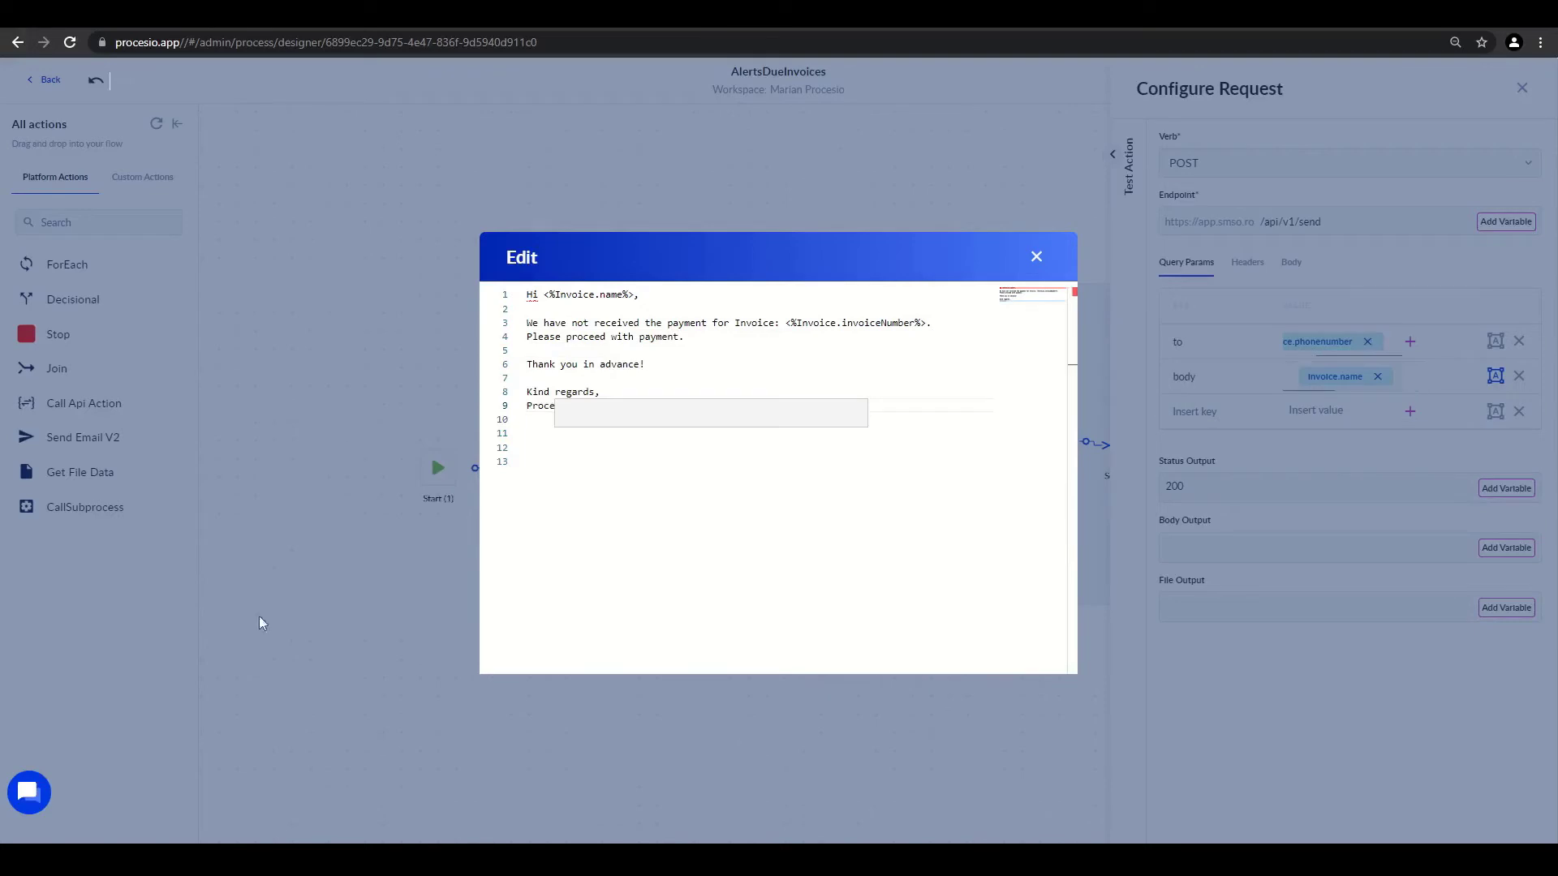
left_click(1039, 259)
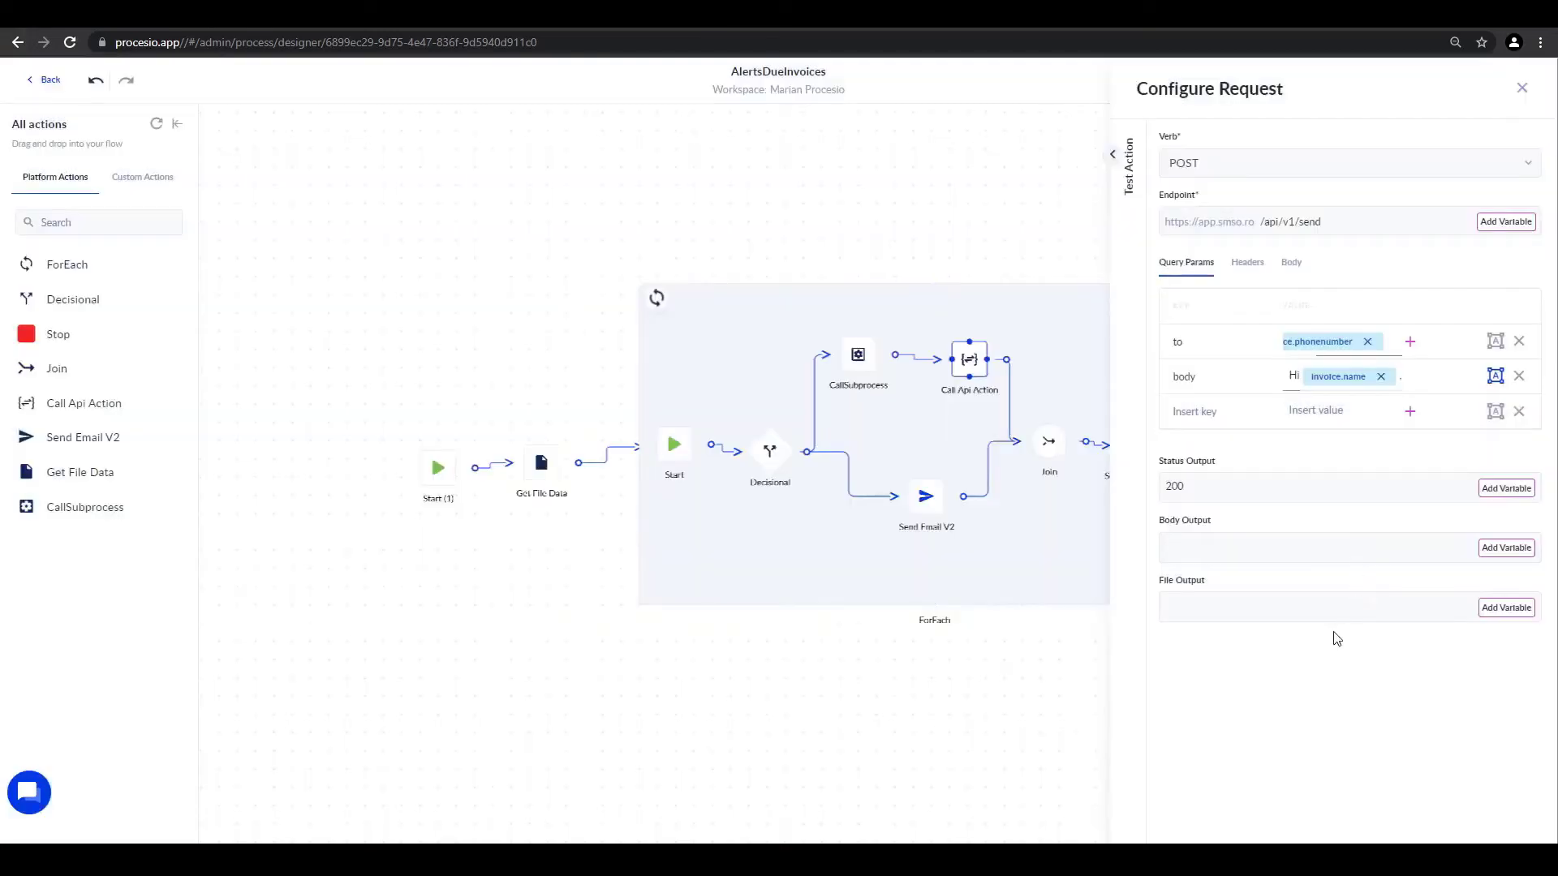
Add a third query parameter with the key "sender" and the value 4, and close the request configuration.
left_click(1209, 412)
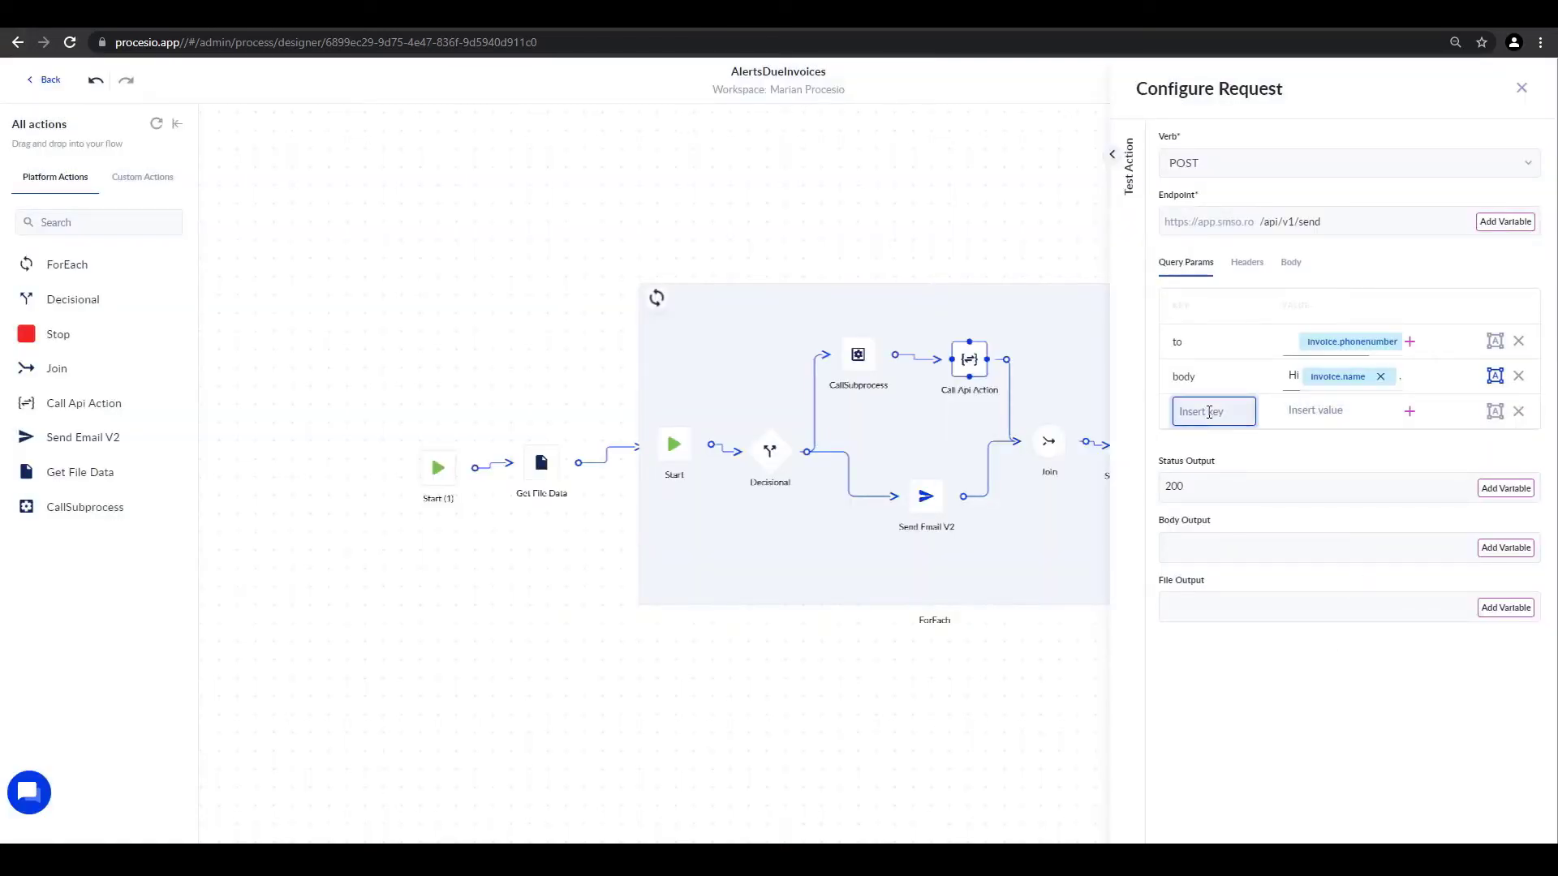
type("sender")
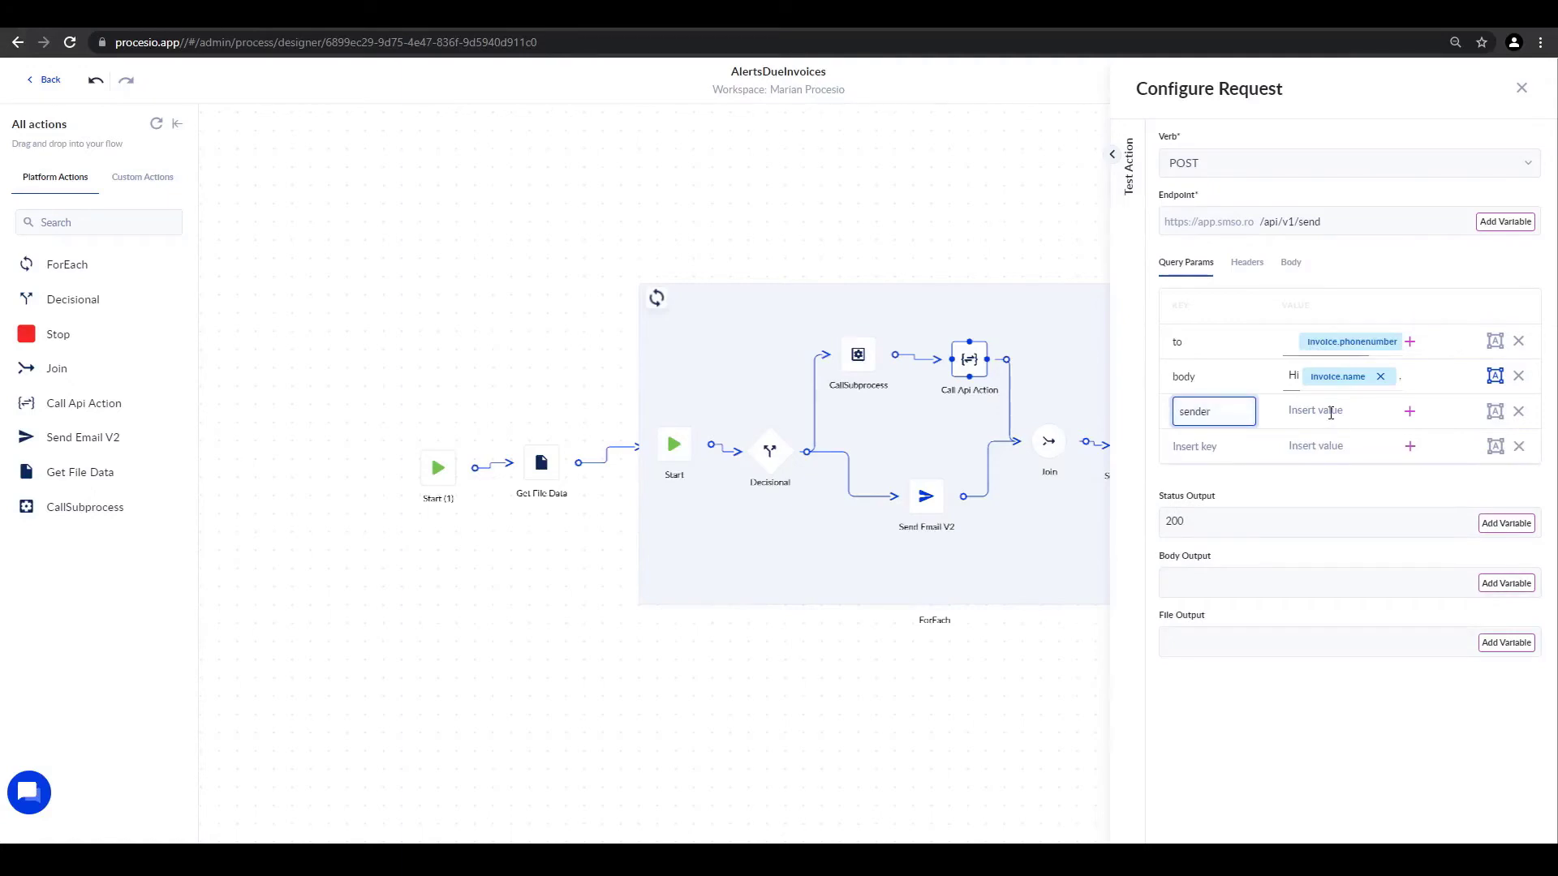
left_click(1331, 412)
type("4")
left_click(1331, 793)
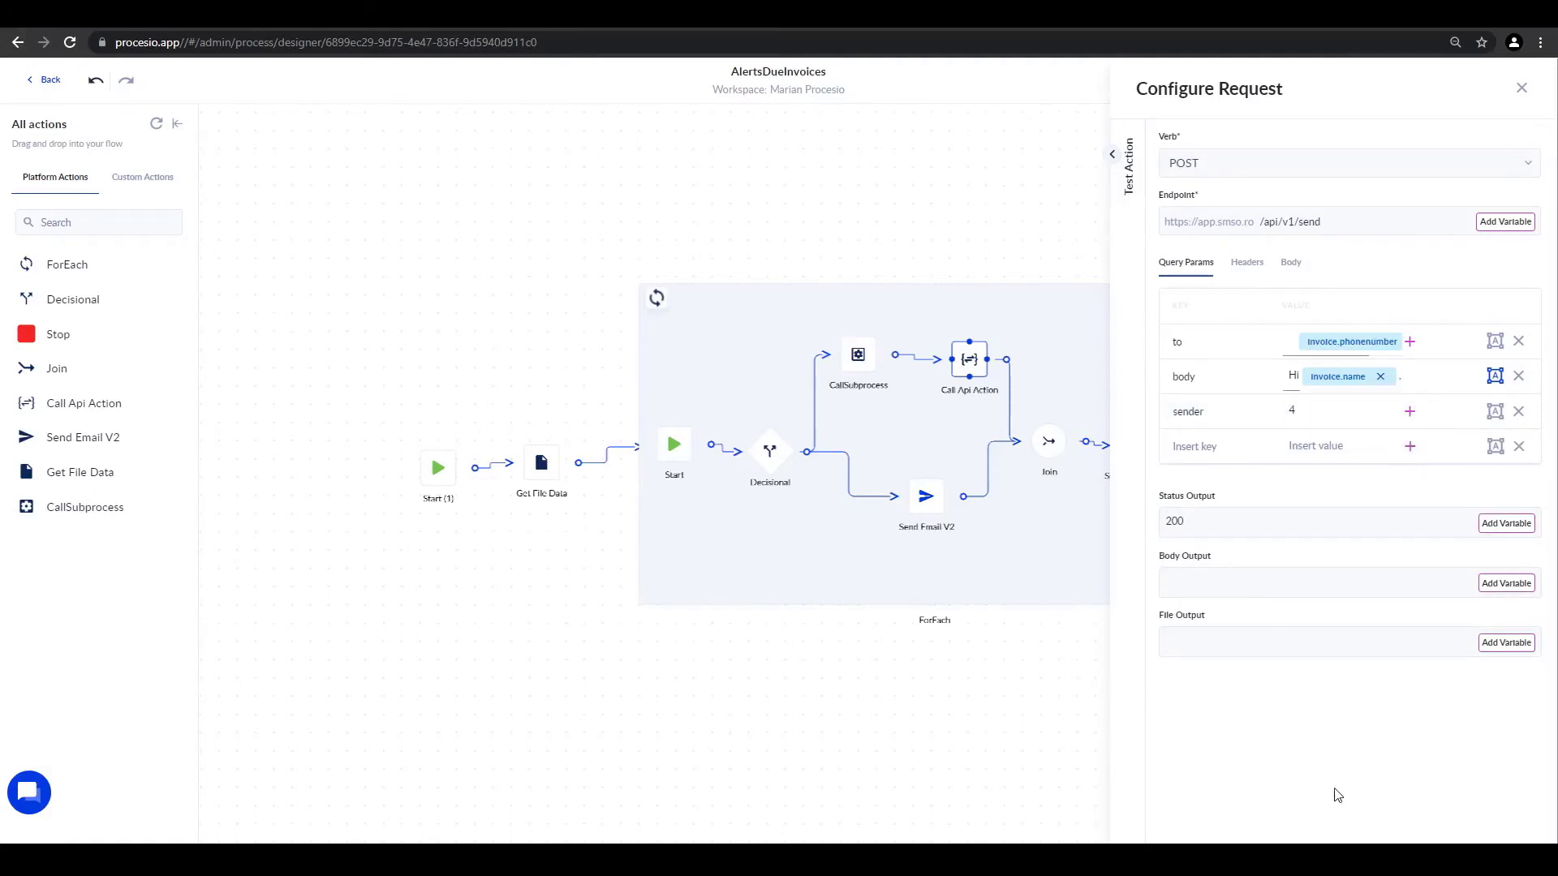
left_click(1522, 87)
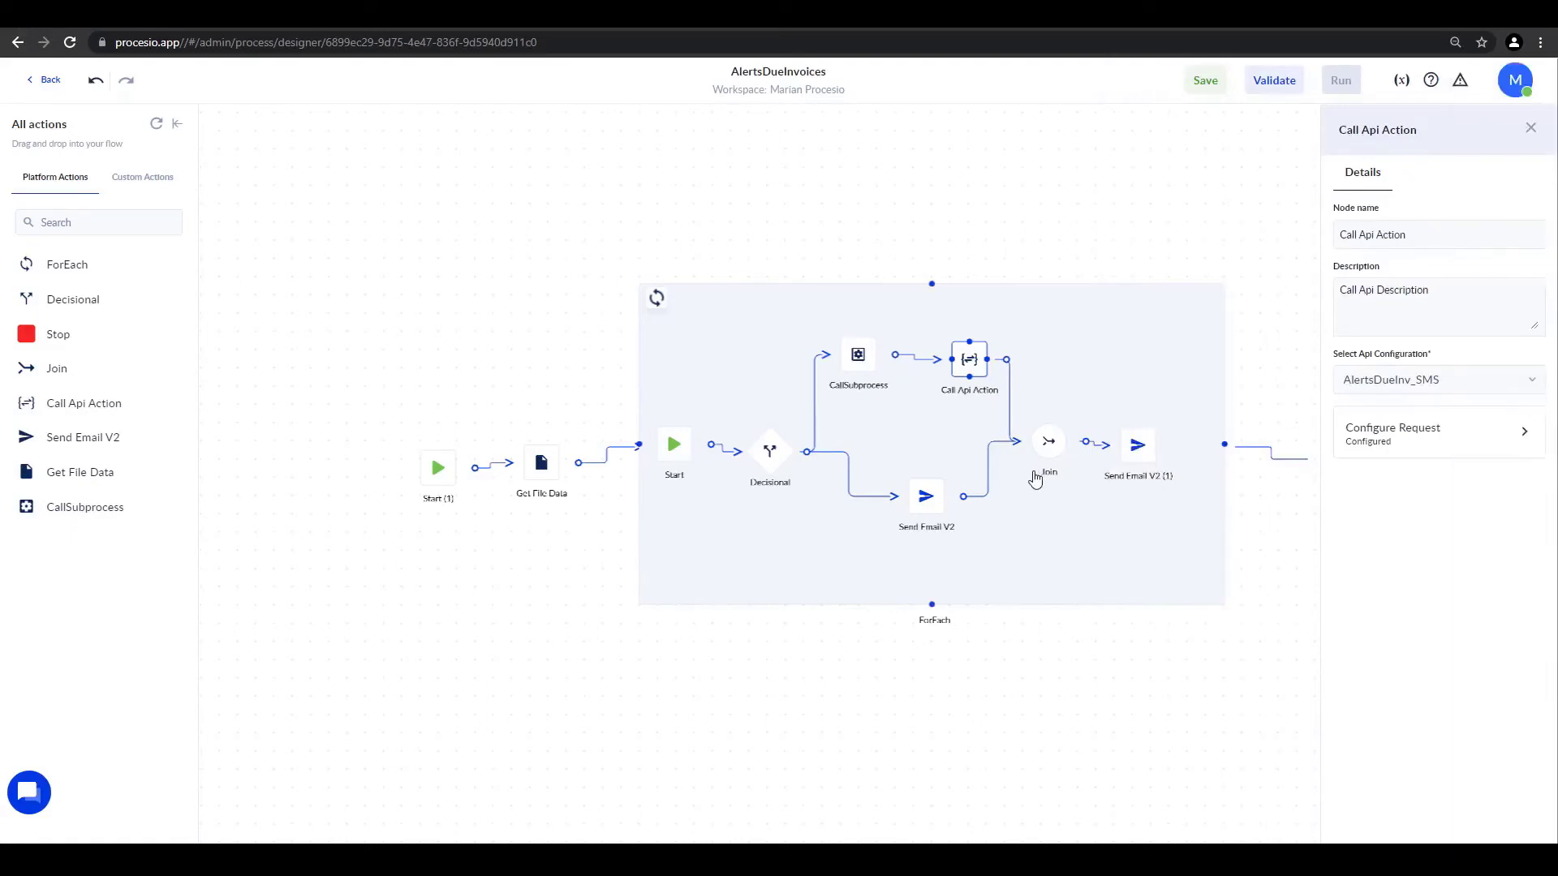
Open the Send Email V2 node after the Decisional node and check which SMTP servers are available for it.
left_click(931, 504)
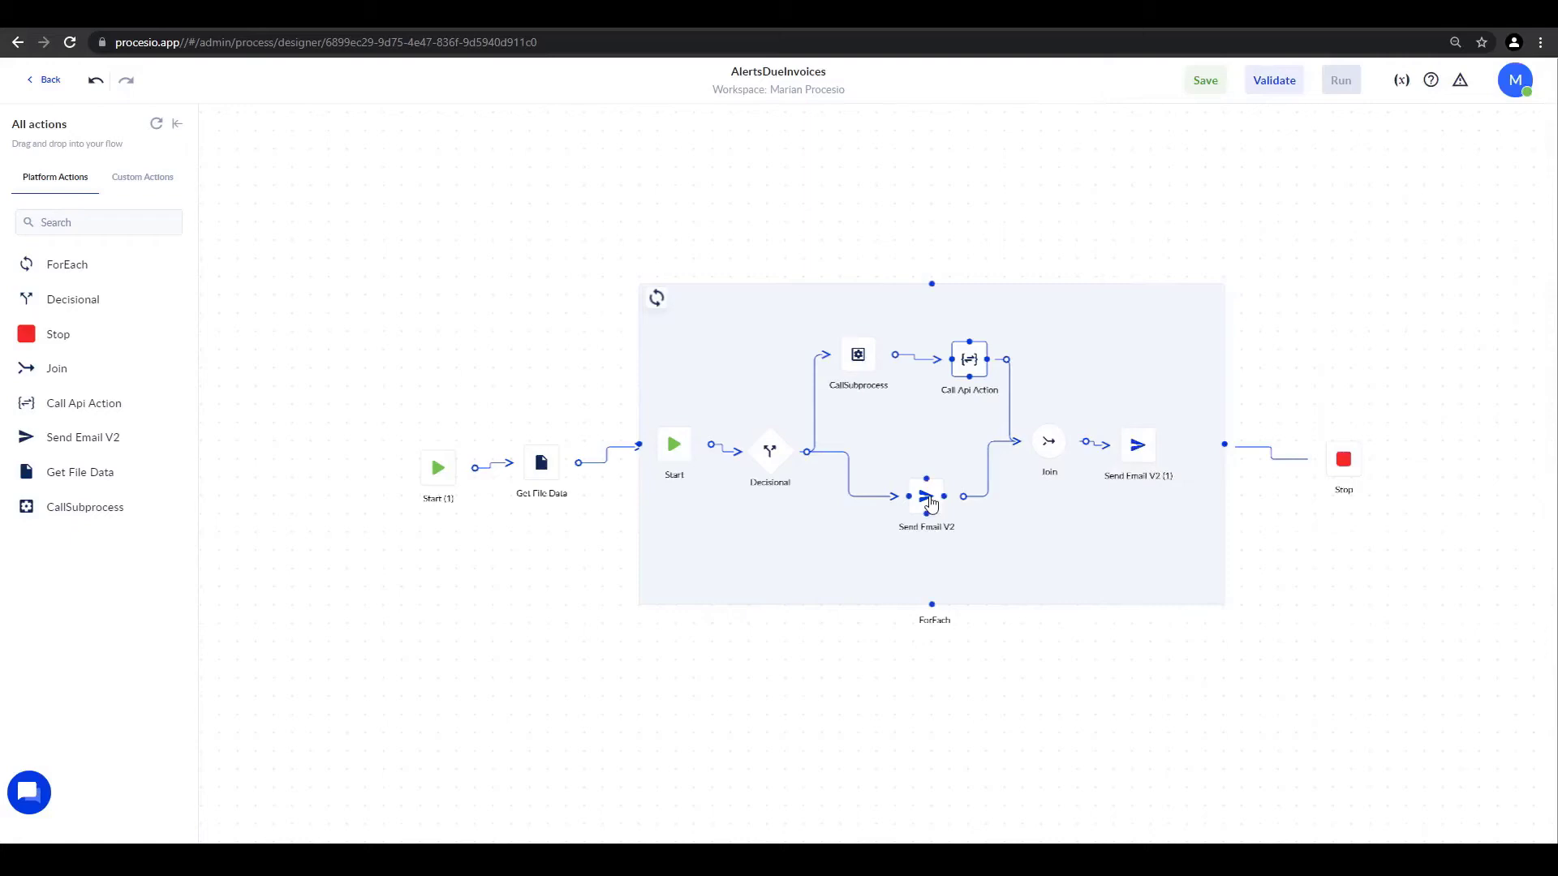
left_click(930, 503)
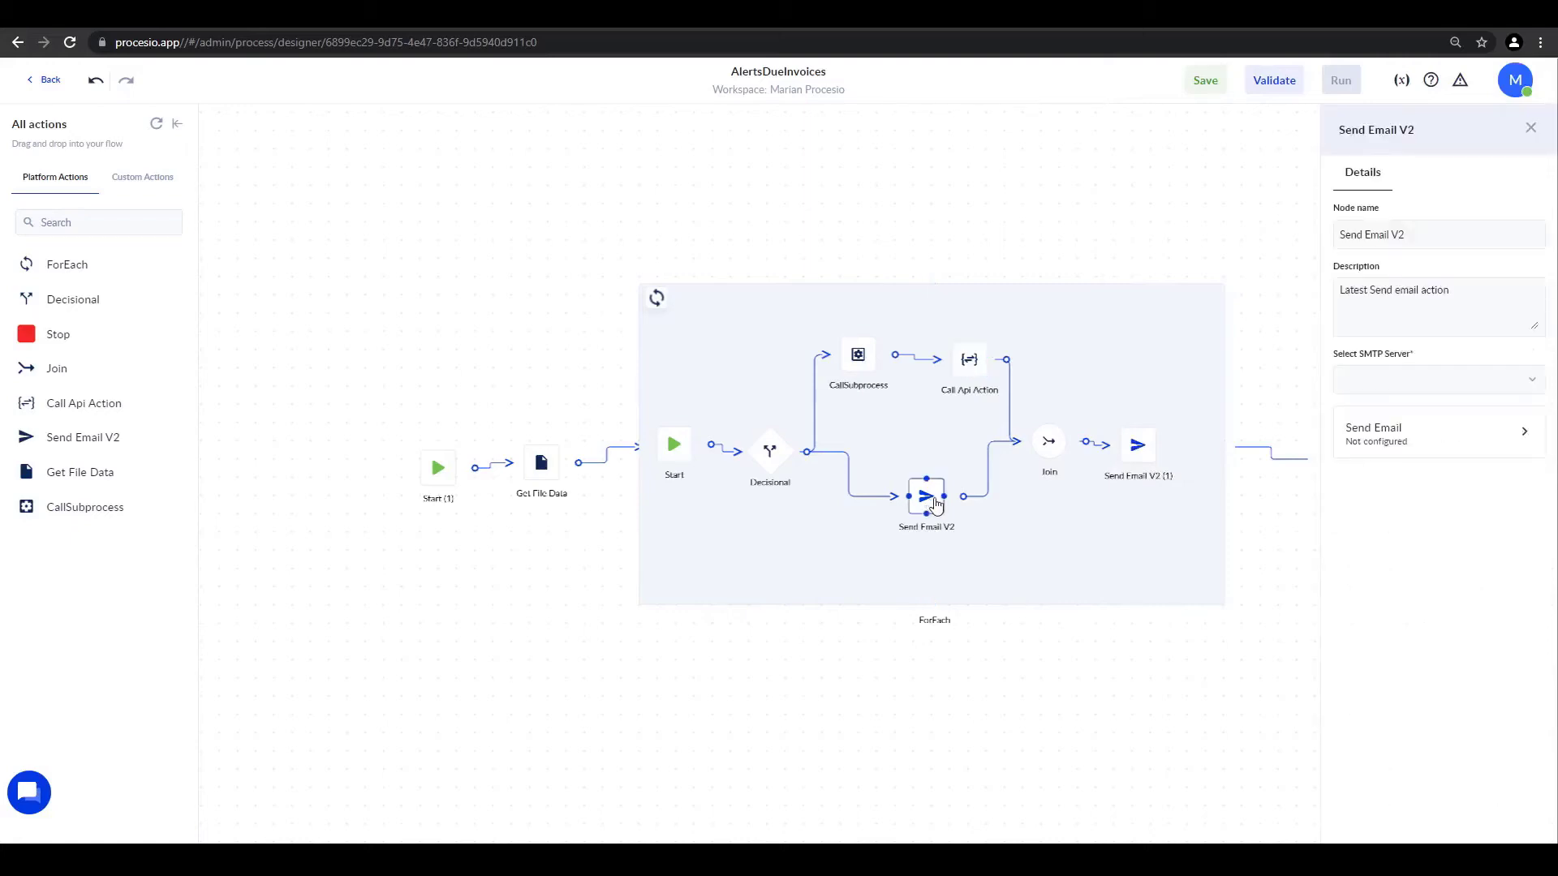
left_click(1476, 383)
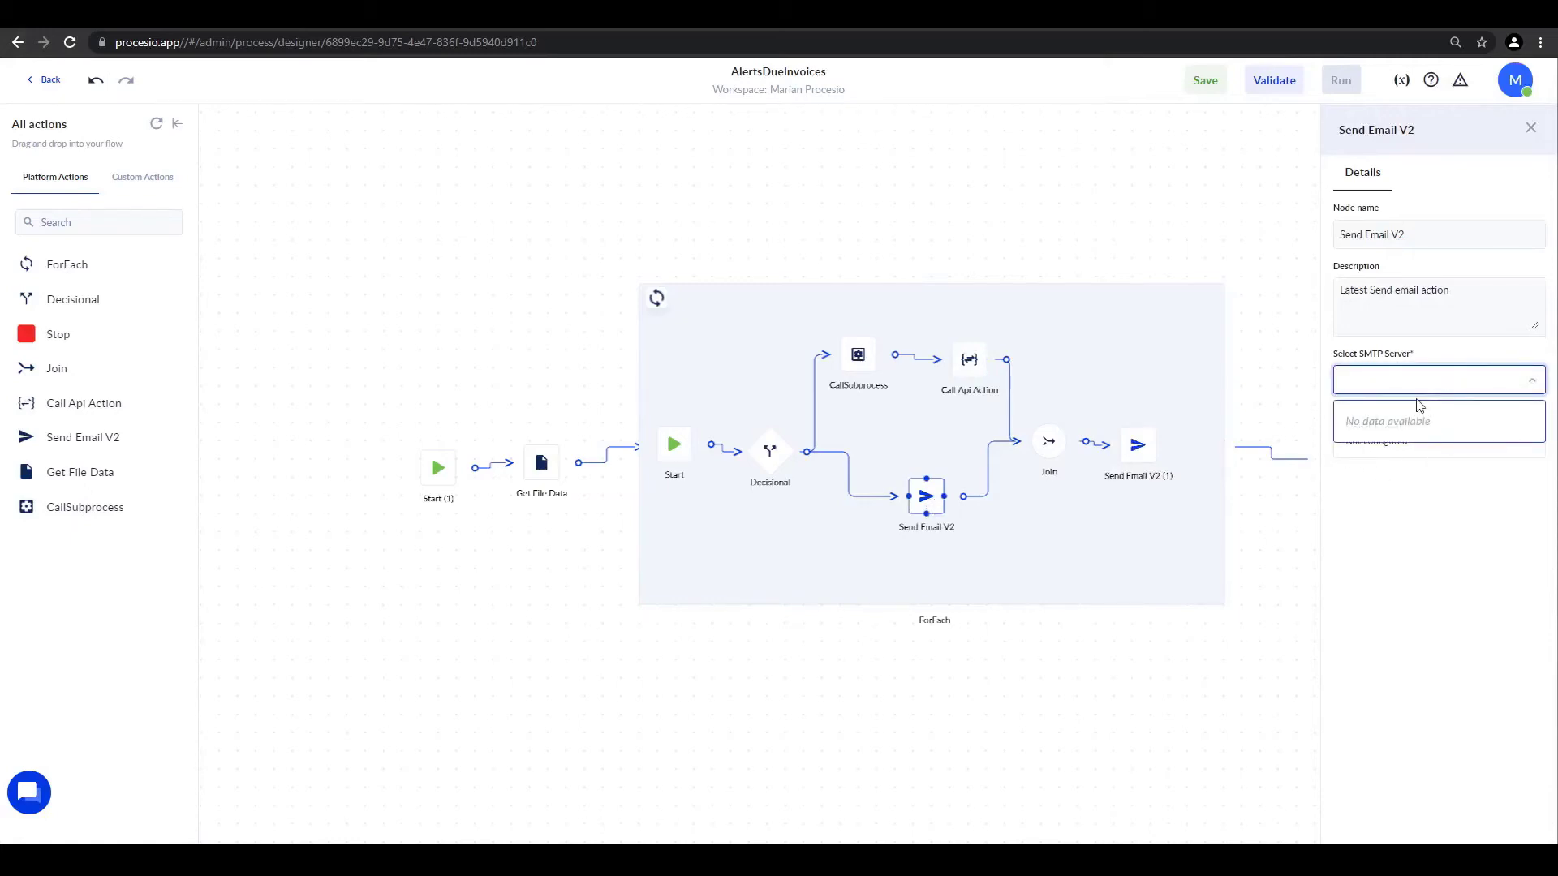
left_click(1426, 533)
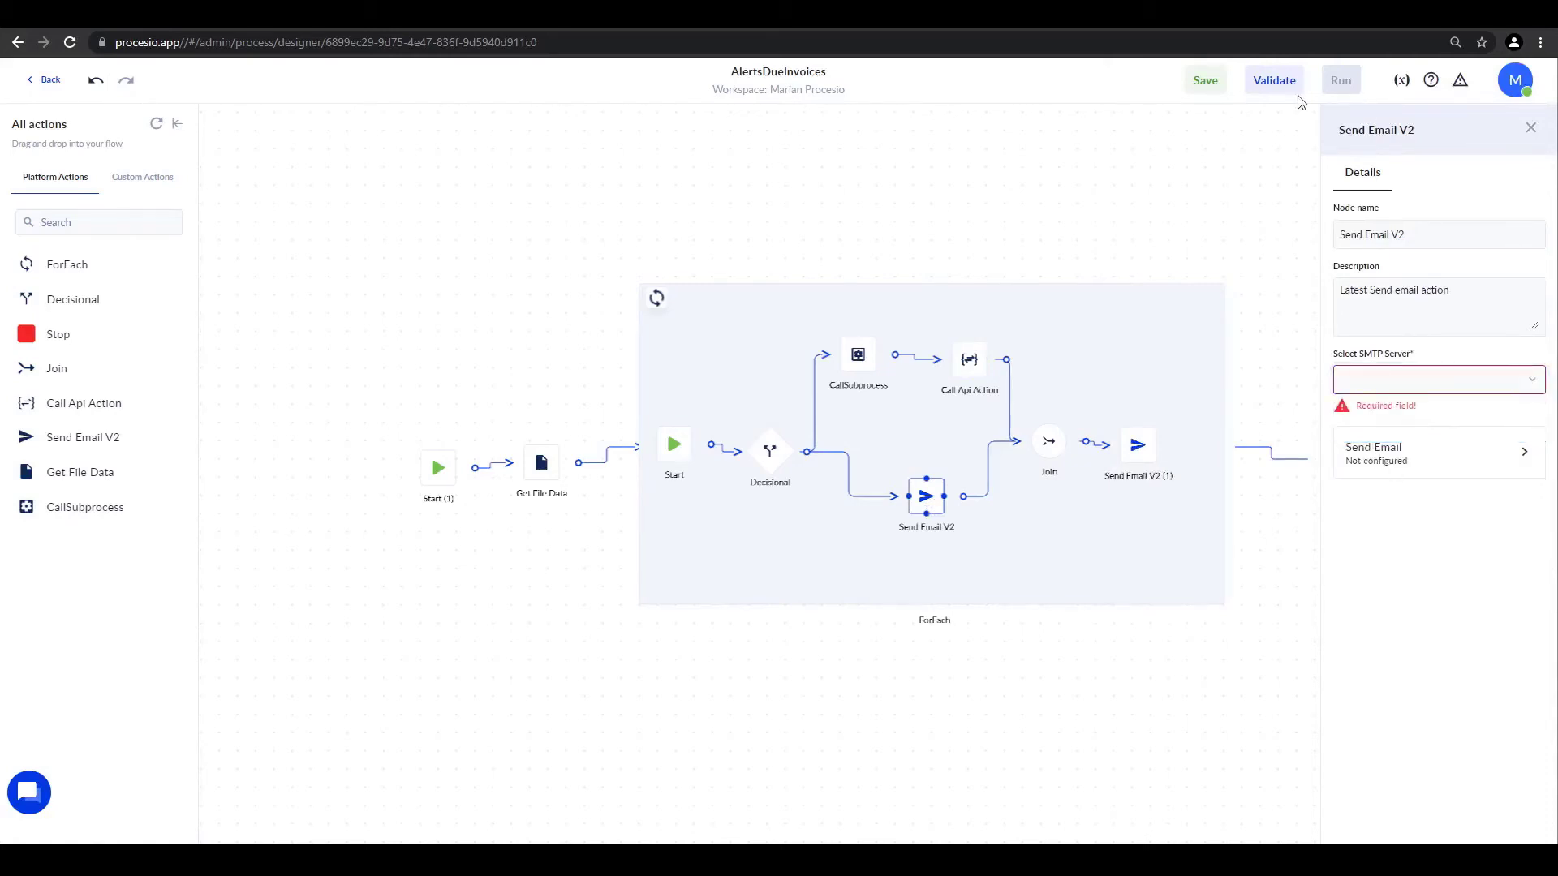
Save the AlertsDueInvoices process and leave the designer for the Credentials Manager.
left_click(1205, 81)
left_click(1456, 243)
left_click(46, 81)
left_click(106, 180)
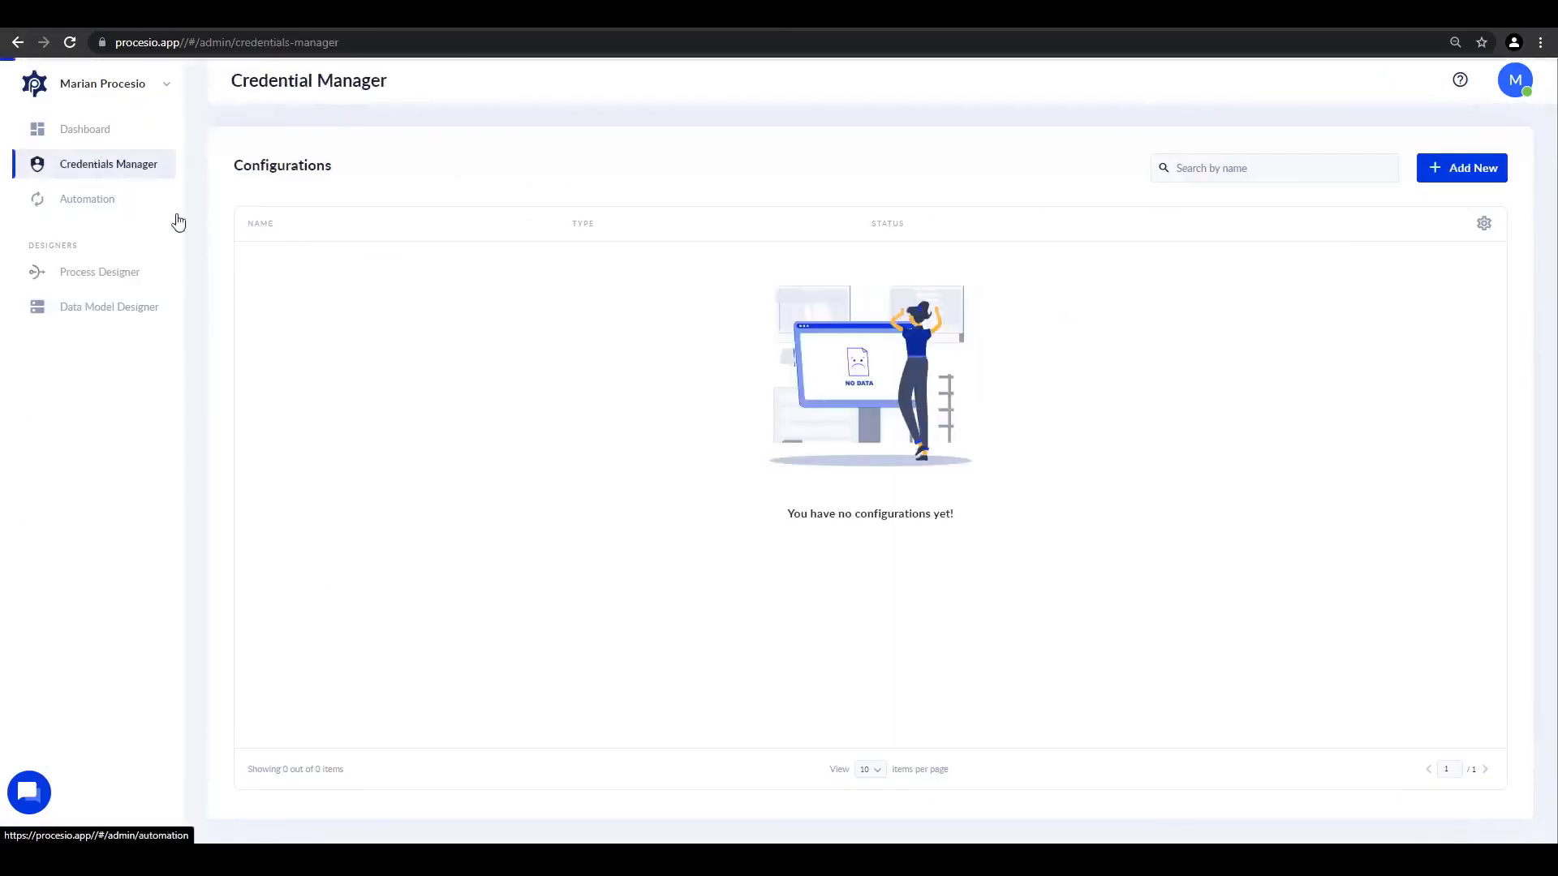
Create a new email server credential named AlertsDueInv_Email with the description "Demo".
left_click(1460, 168)
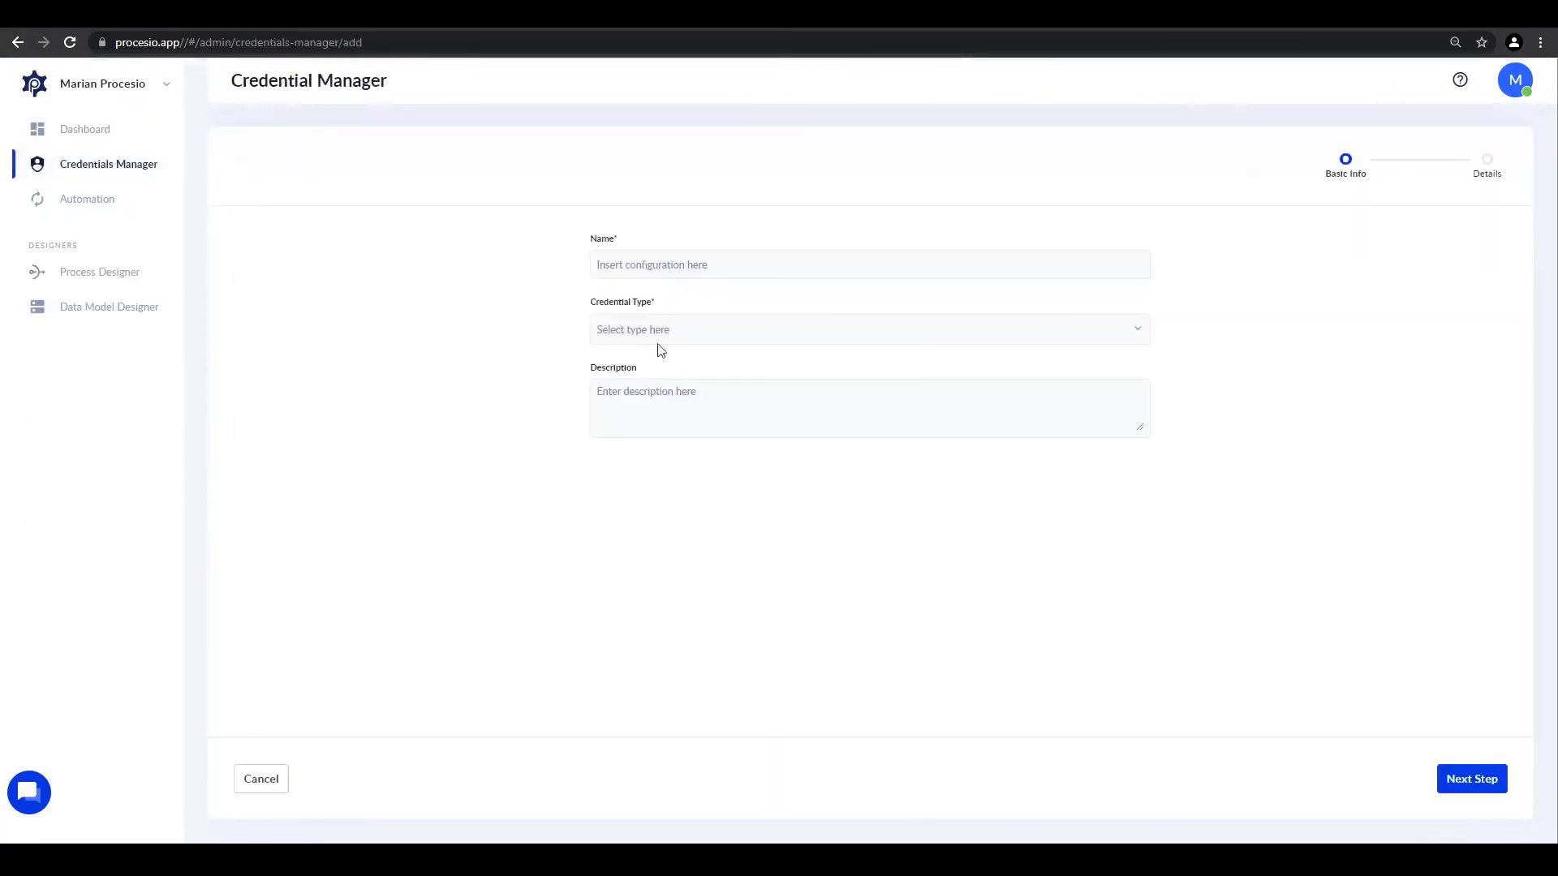
left_click(609, 264)
type("AlertsDueI")
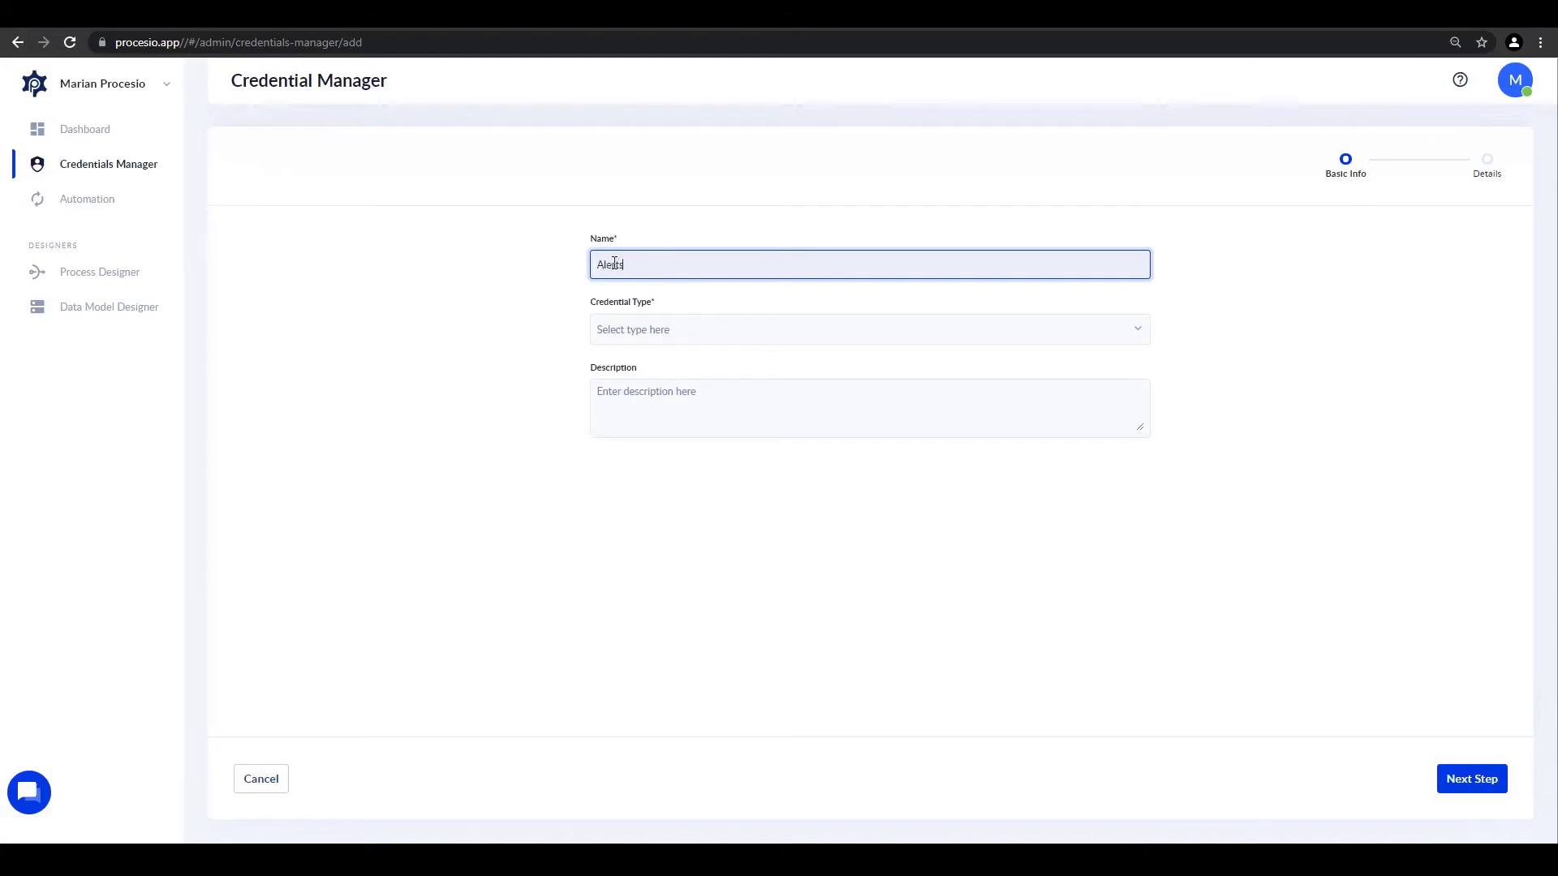
type("nv_Email")
left_click(633, 329)
left_click(645, 372)
left_click(657, 409)
type("Demo")
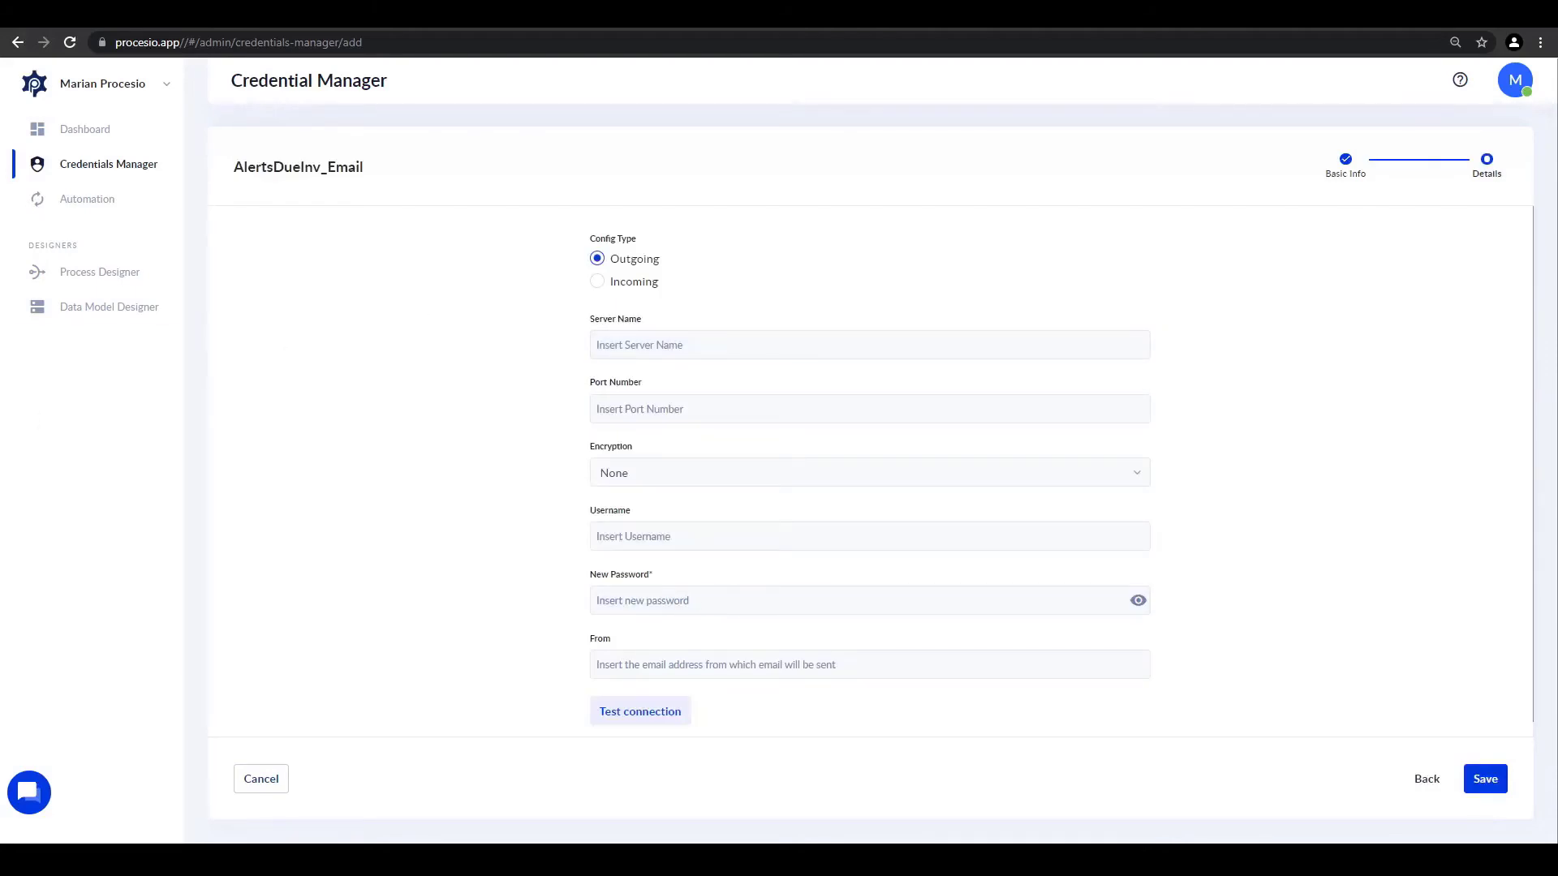
Set the outgoing mail server to smtp.gmail.com with port number 587 and Auto encryption.
left_click(709, 344)
type("smtp.gmail.com")
left_click(653, 408)
type("5")
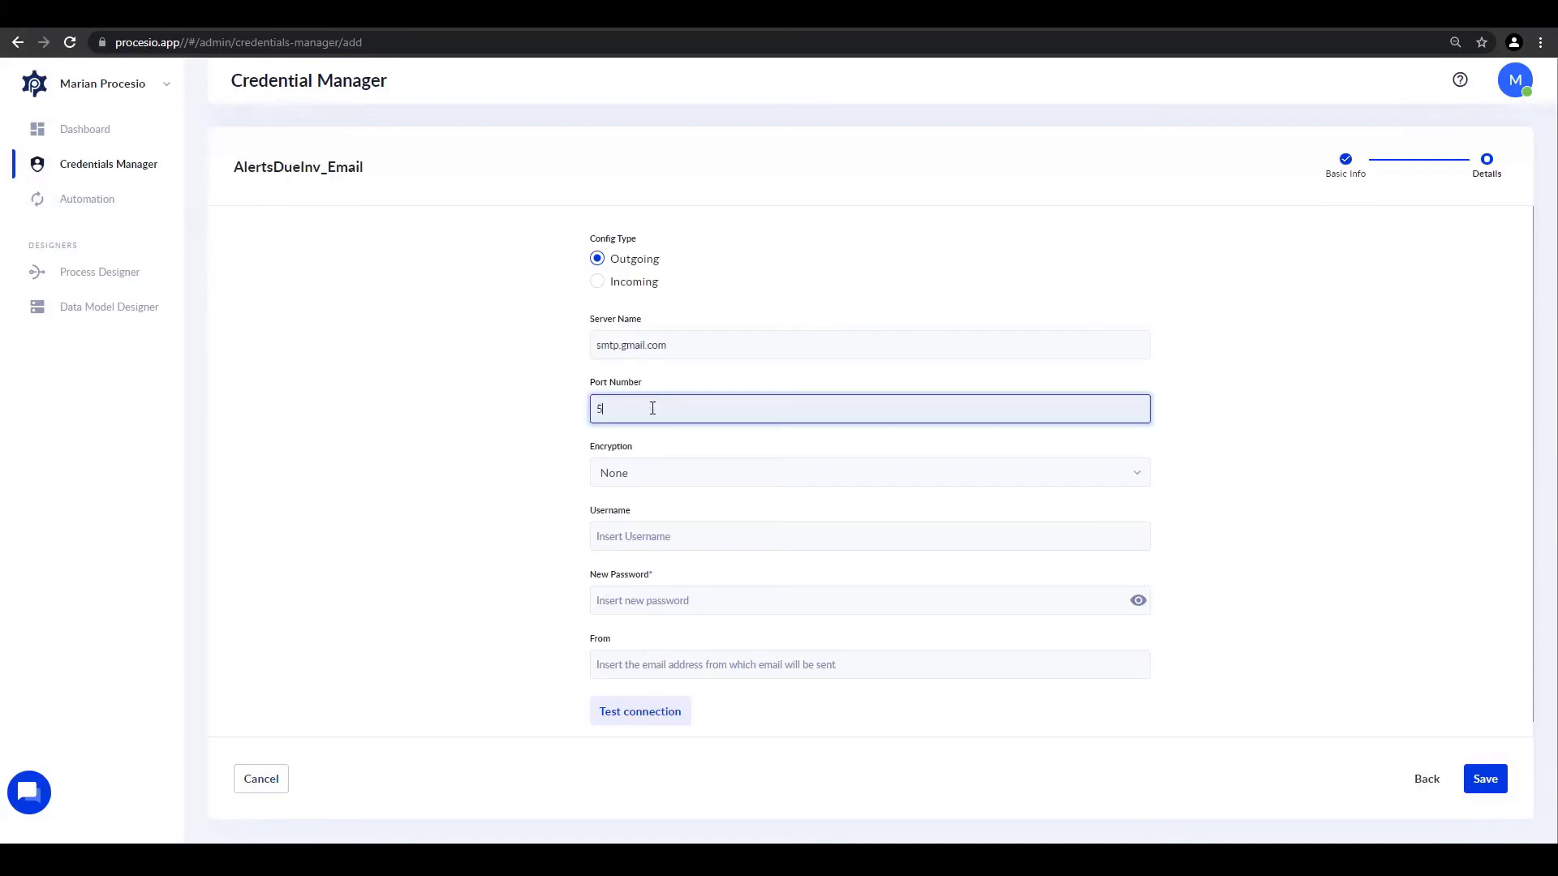
type("87")
left_click(635, 472)
left_click(630, 577)
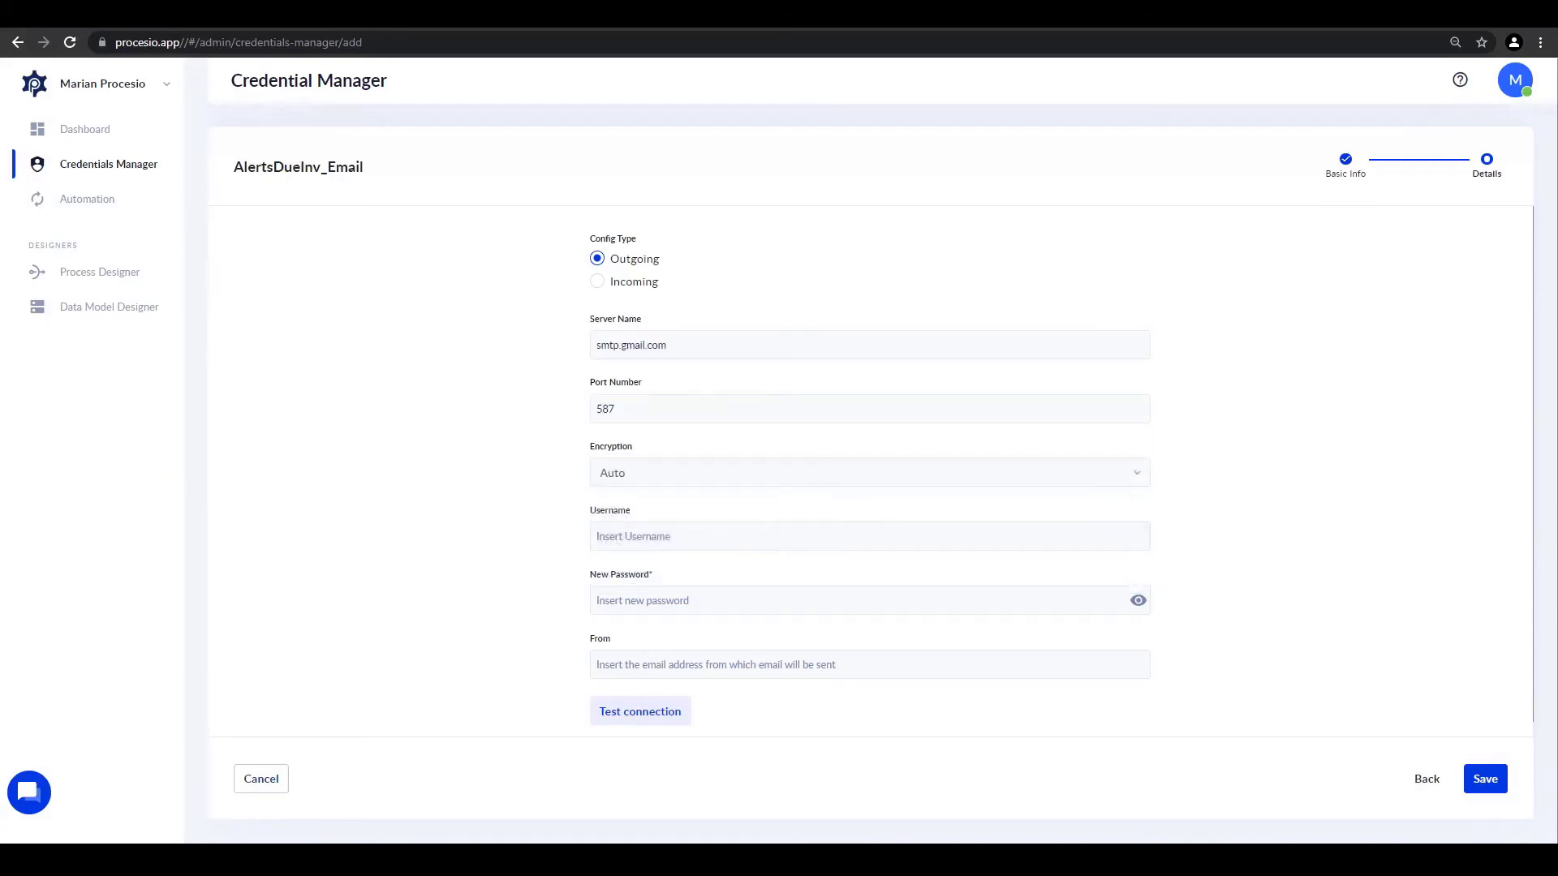
Paste the mail account's username and password into the credential, test the connection, and save it.
left_click(610, 532)
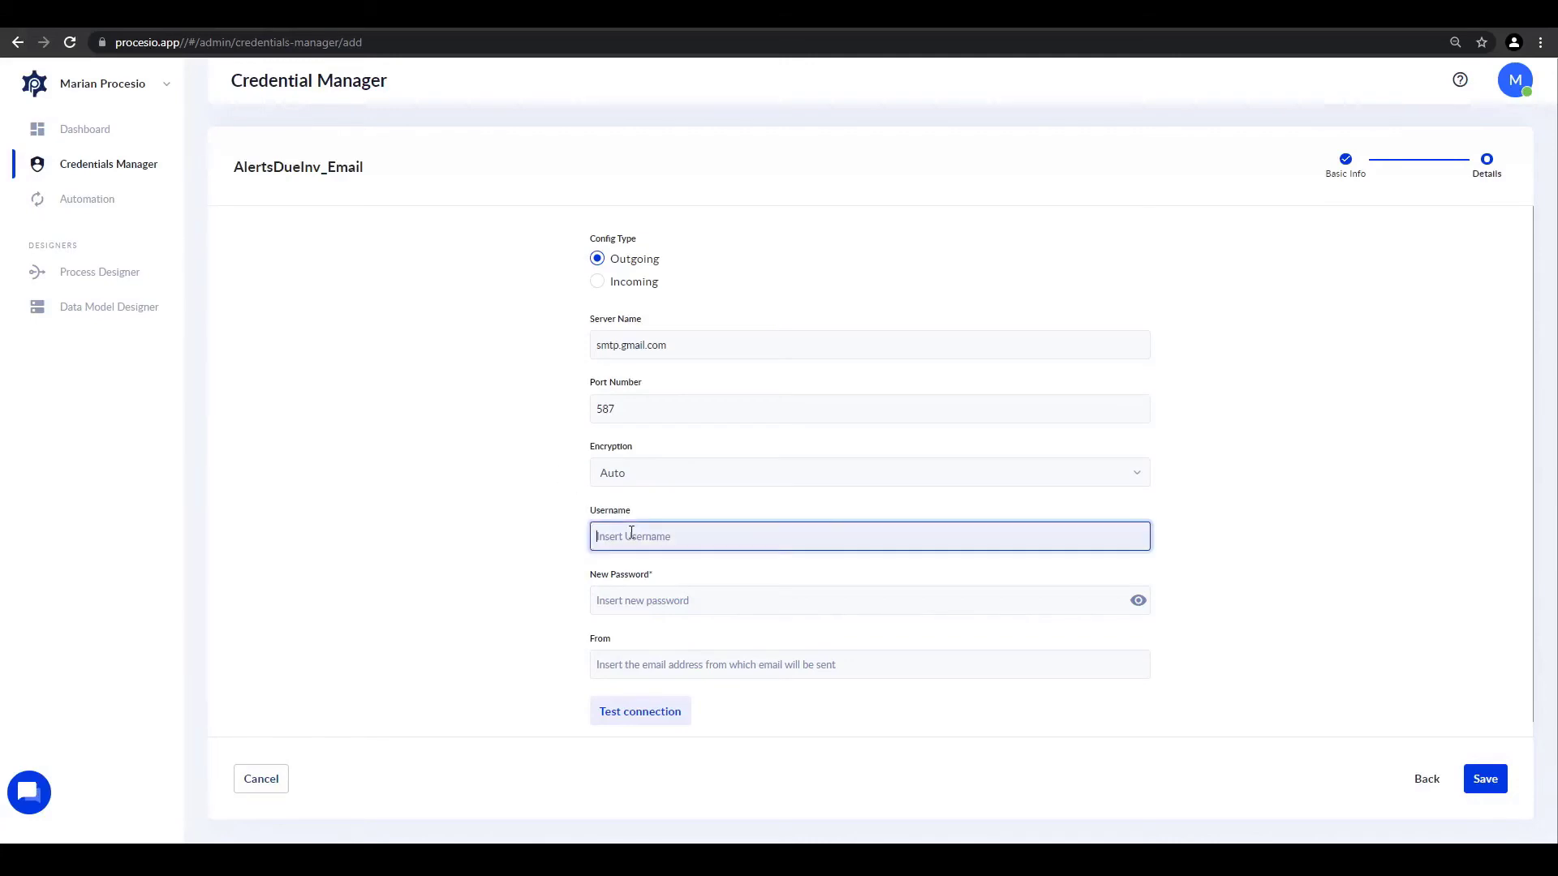
key("ctrl+v")
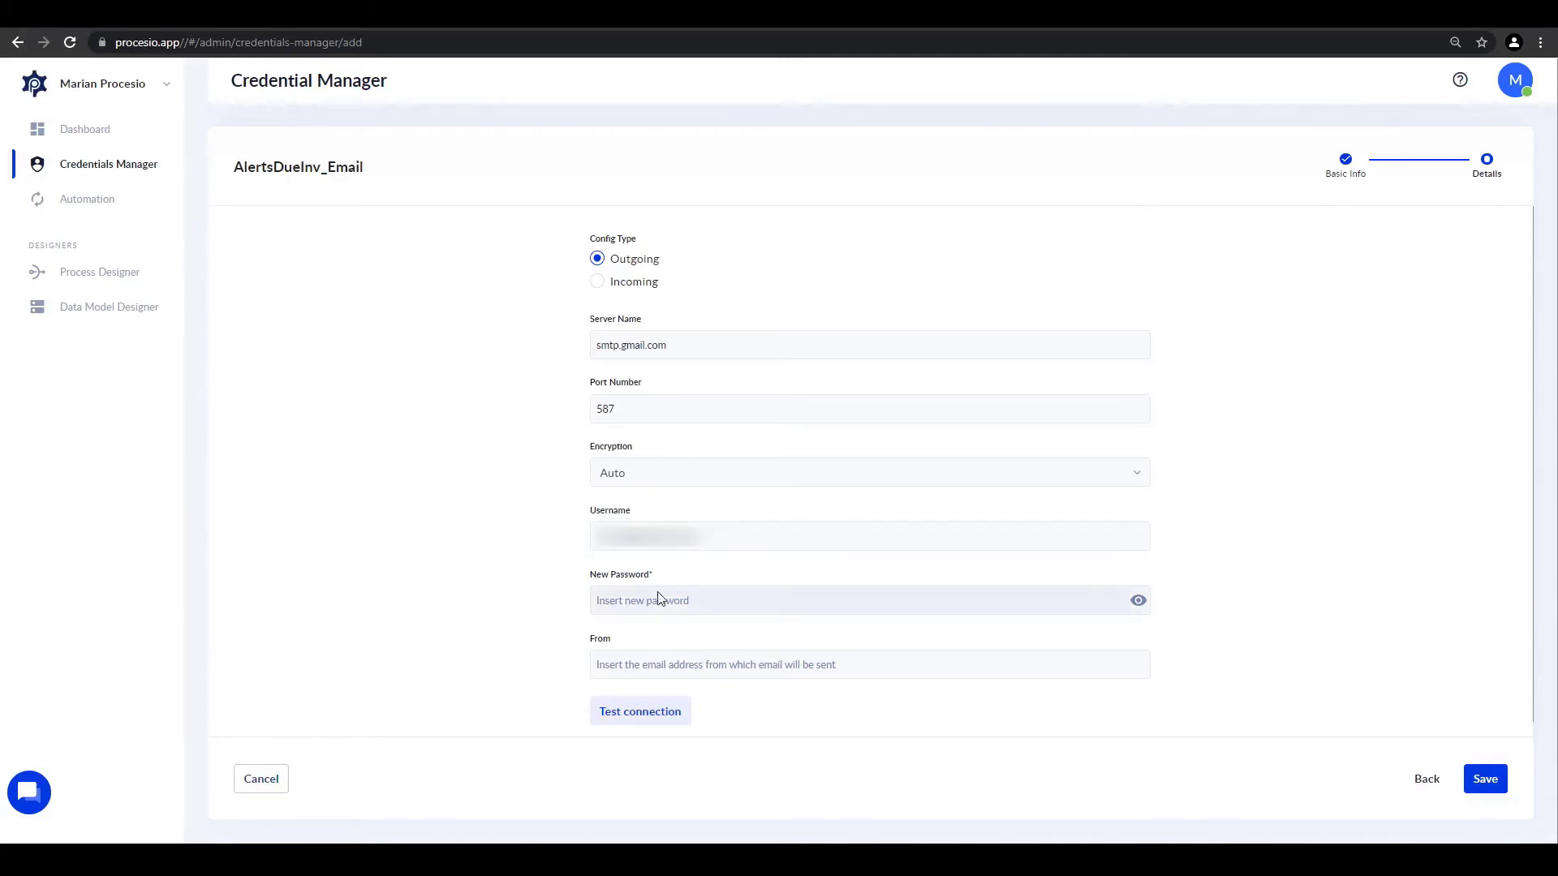
left_click(663, 600)
key("ctrl+v")
left_click(617, 714)
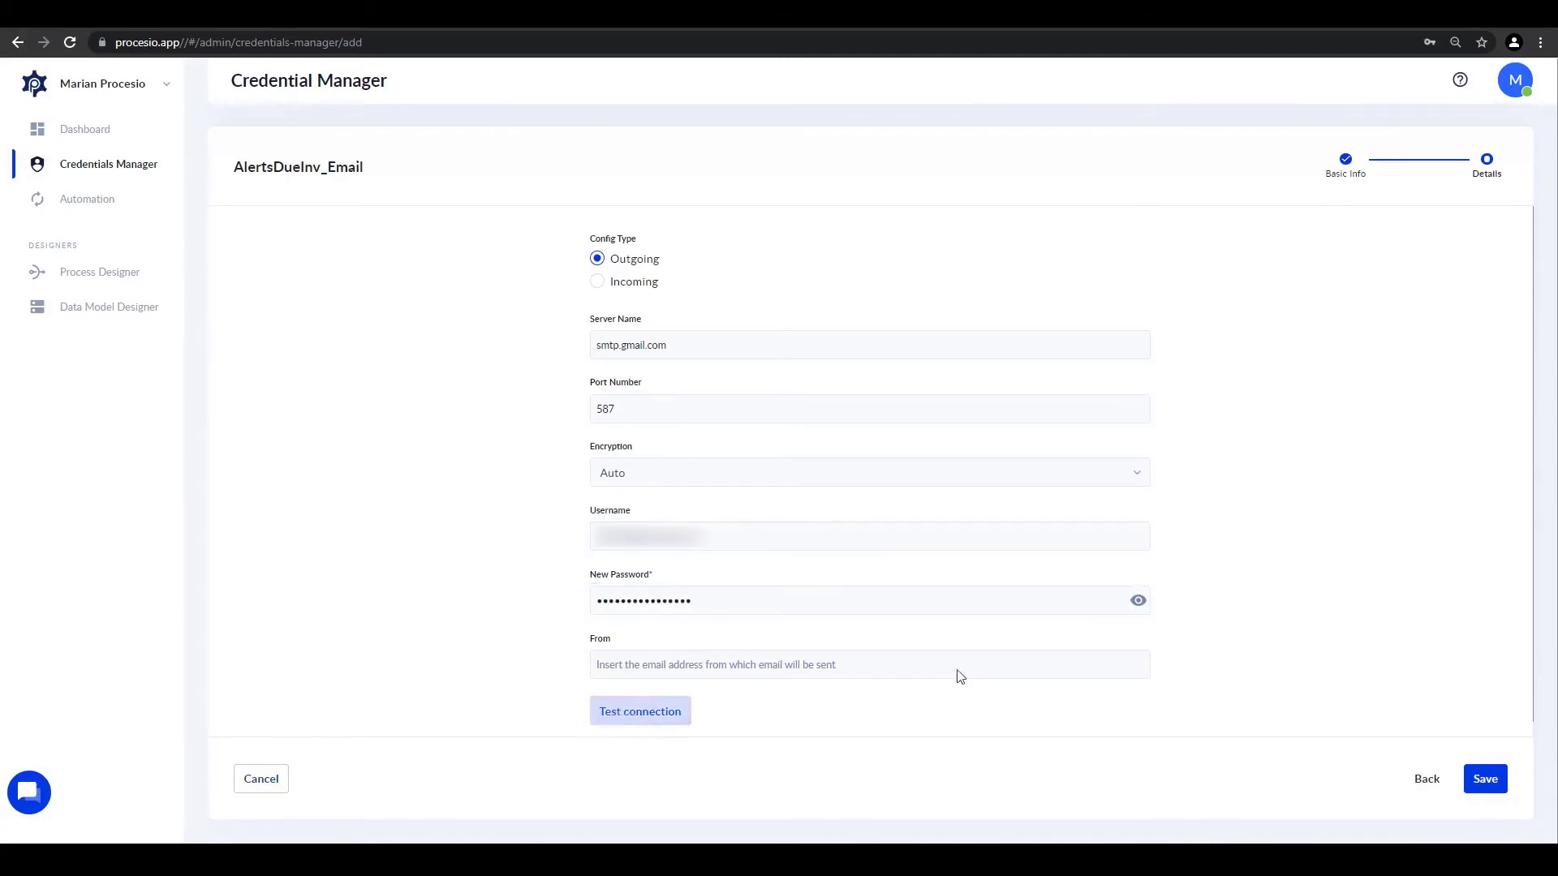
left_click(1485, 780)
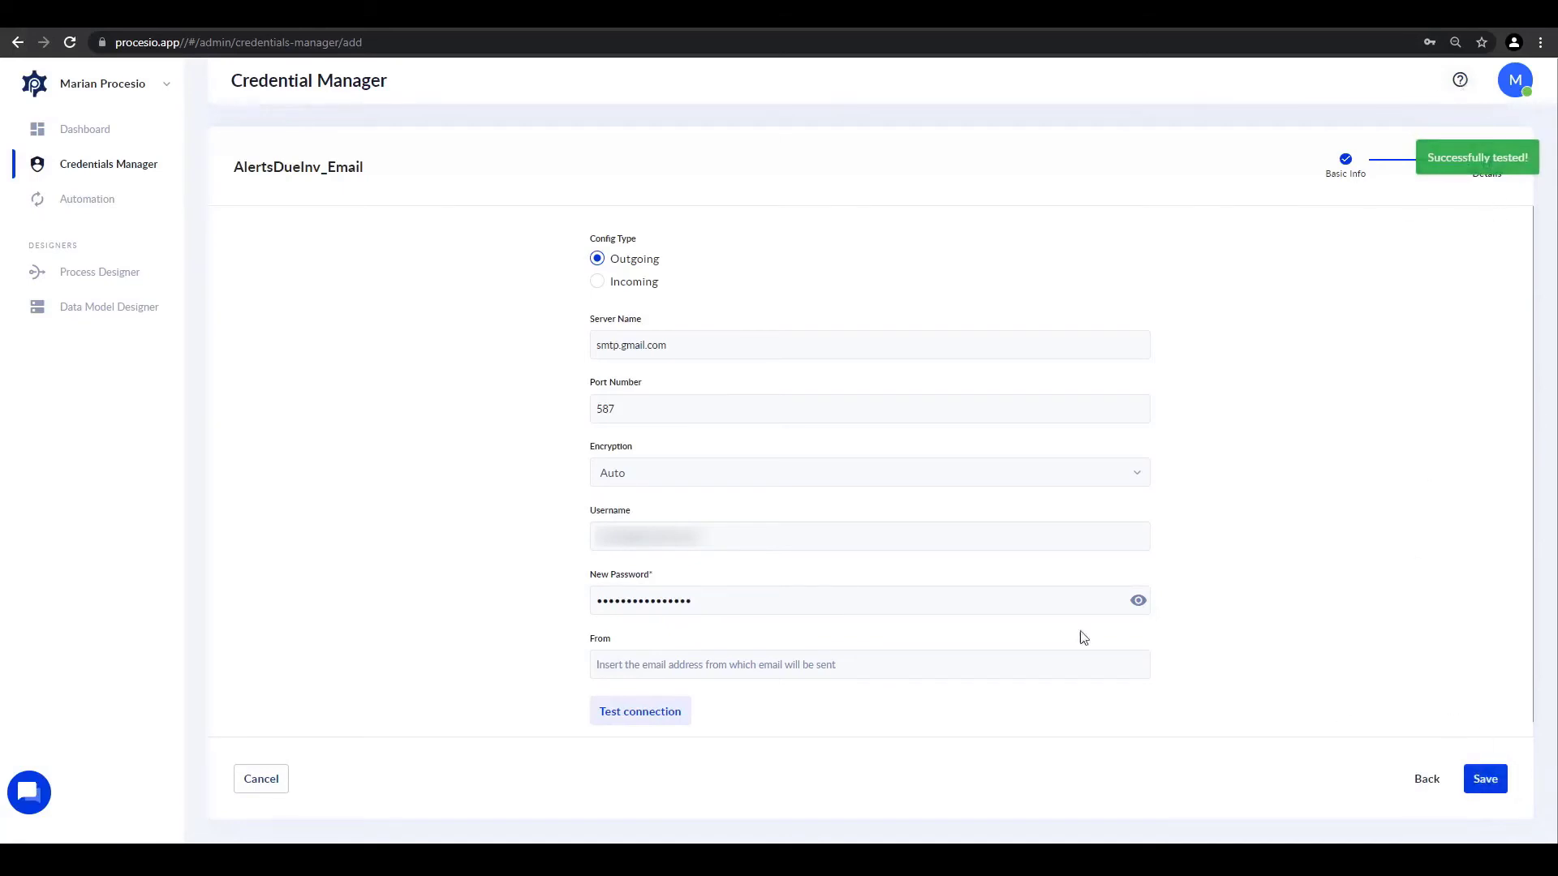
Reopen the AlertsDueInvoices process and assign the AlertsDueInv_Email SMTP server to the Send Email V2 node after the Decisional node.
left_click(105, 272)
left_click(302, 262)
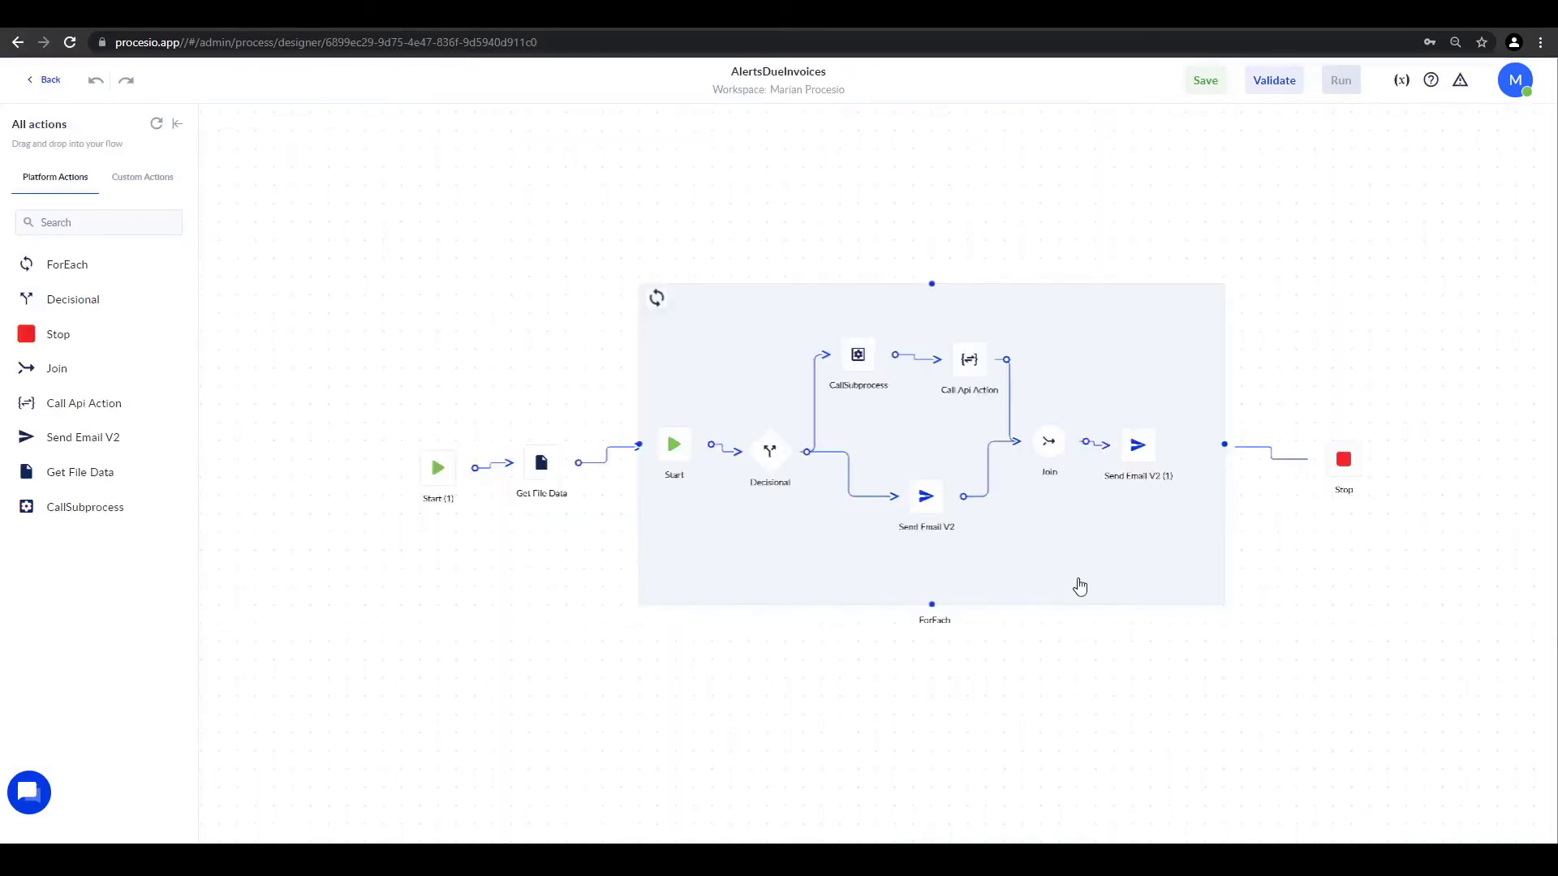
left_click(934, 497)
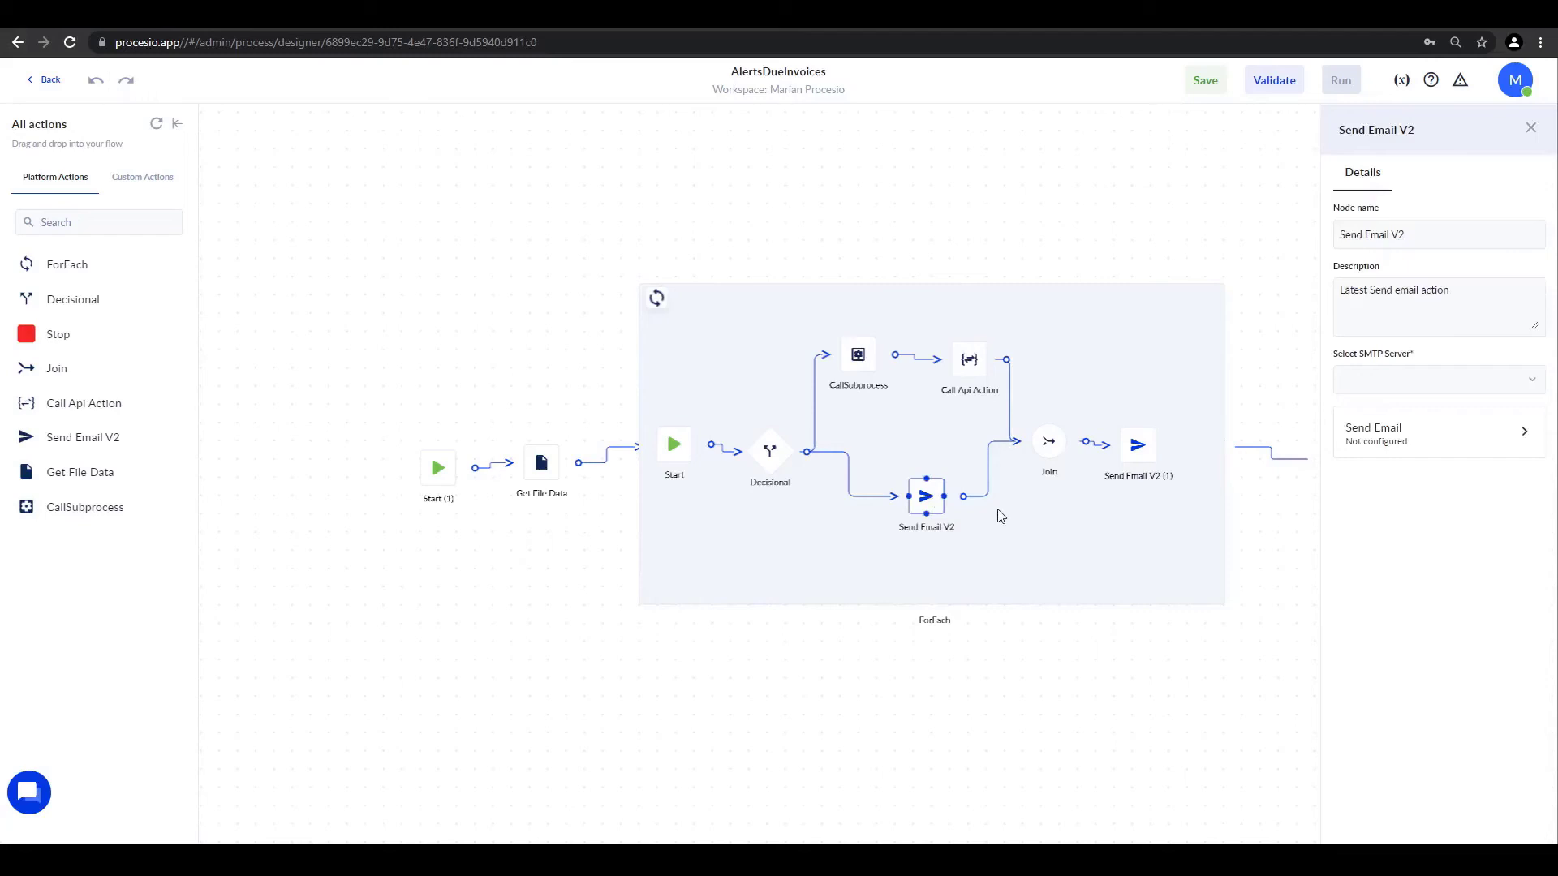
left_click(1426, 386)
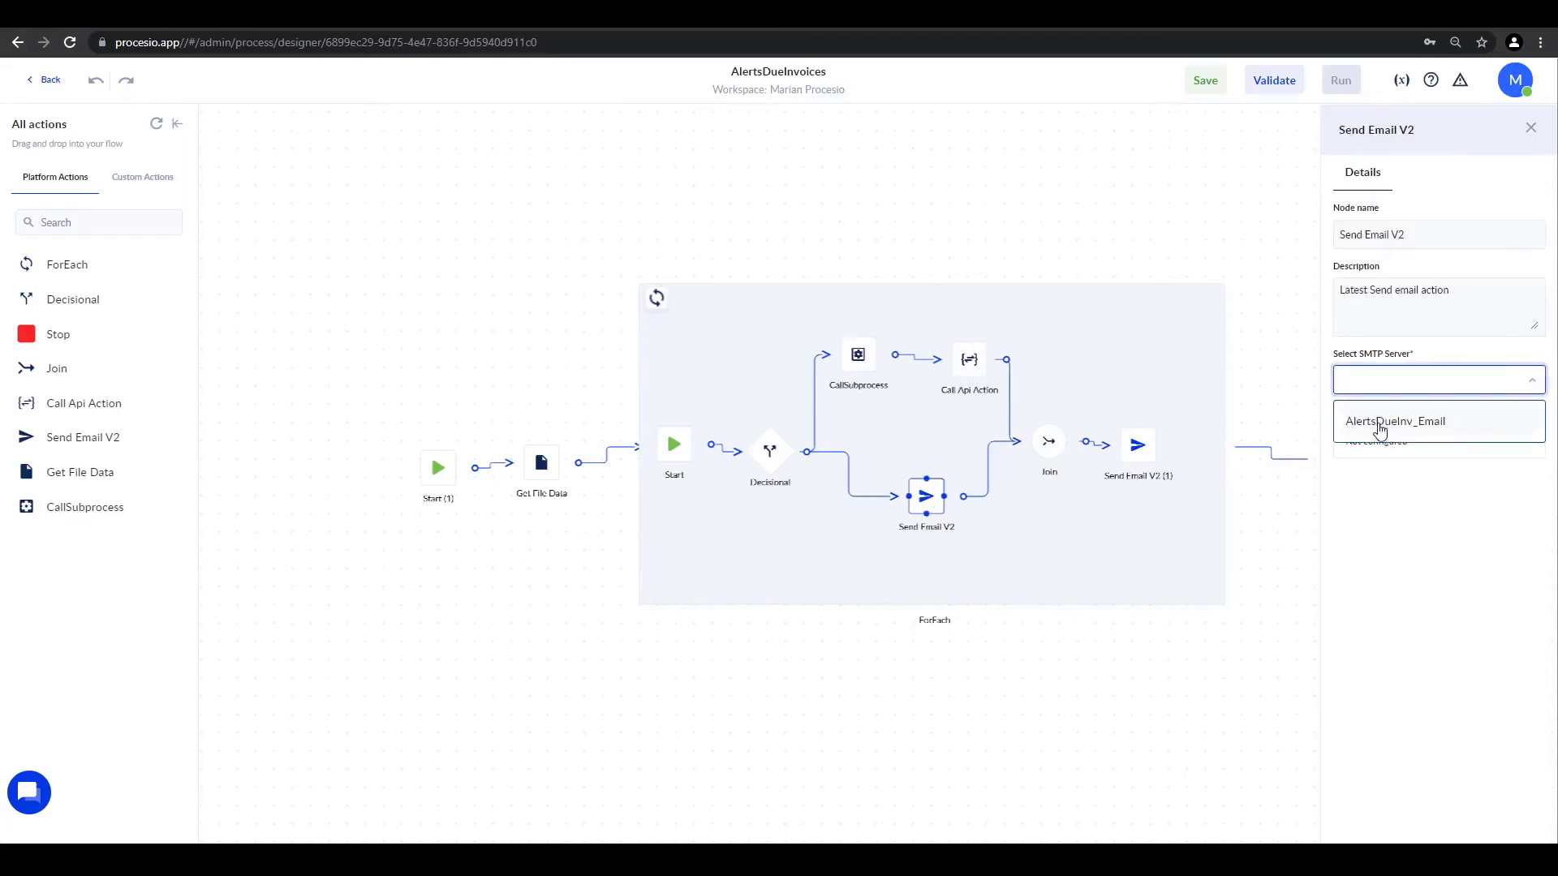
left_click(1386, 432)
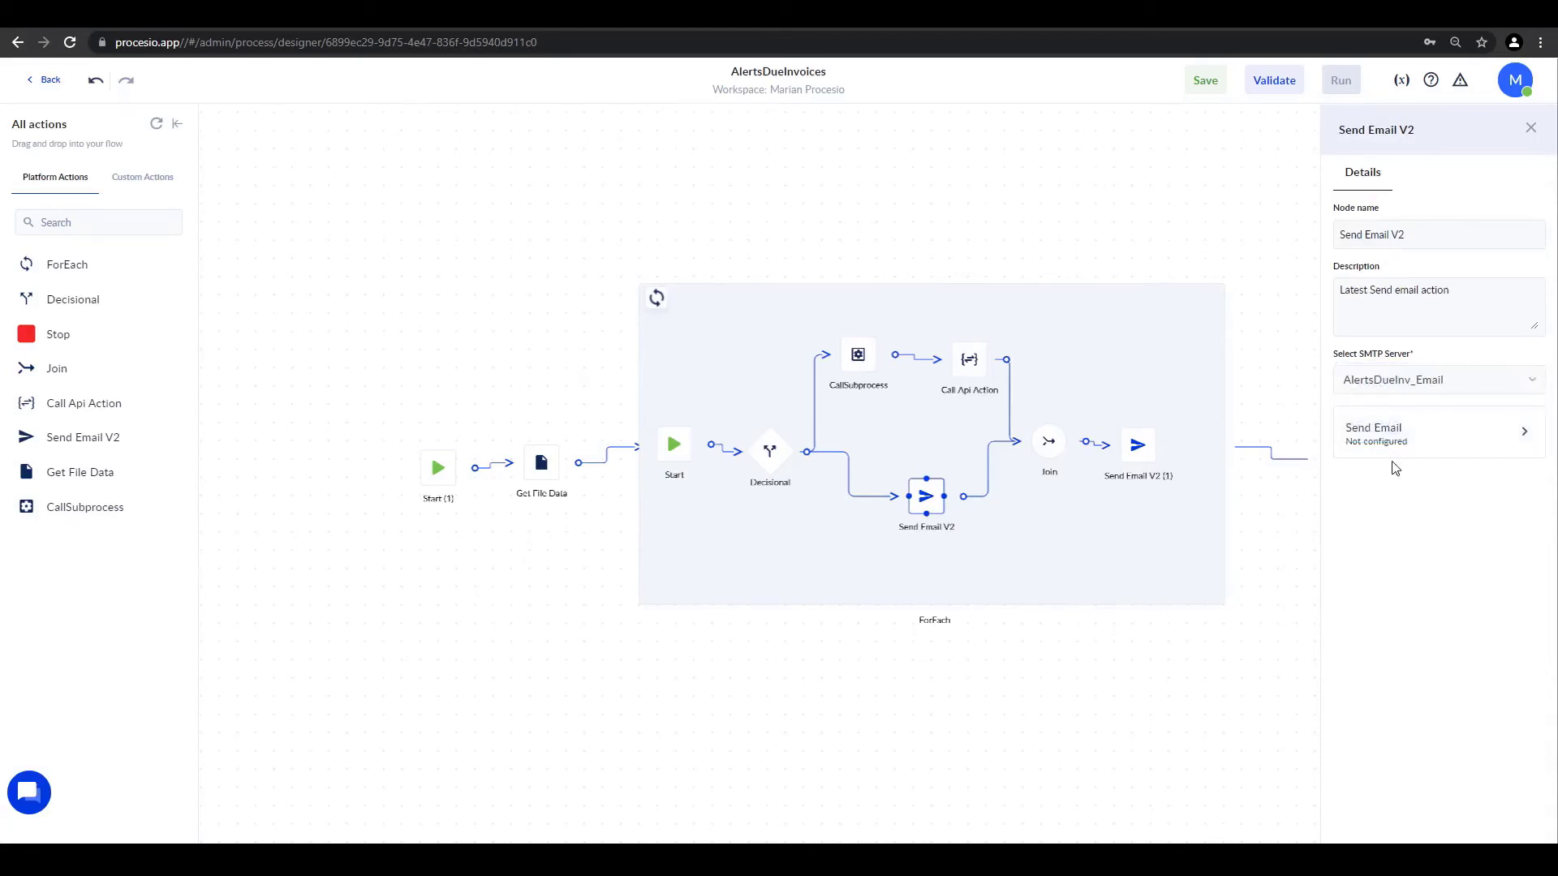
Configure the node's email with the sender display name PROCESIO and the Invoice emailAddress variable as the recipient.
left_click(1389, 461)
left_click(1224, 160)
type("PROCESIO")
left_click(1506, 224)
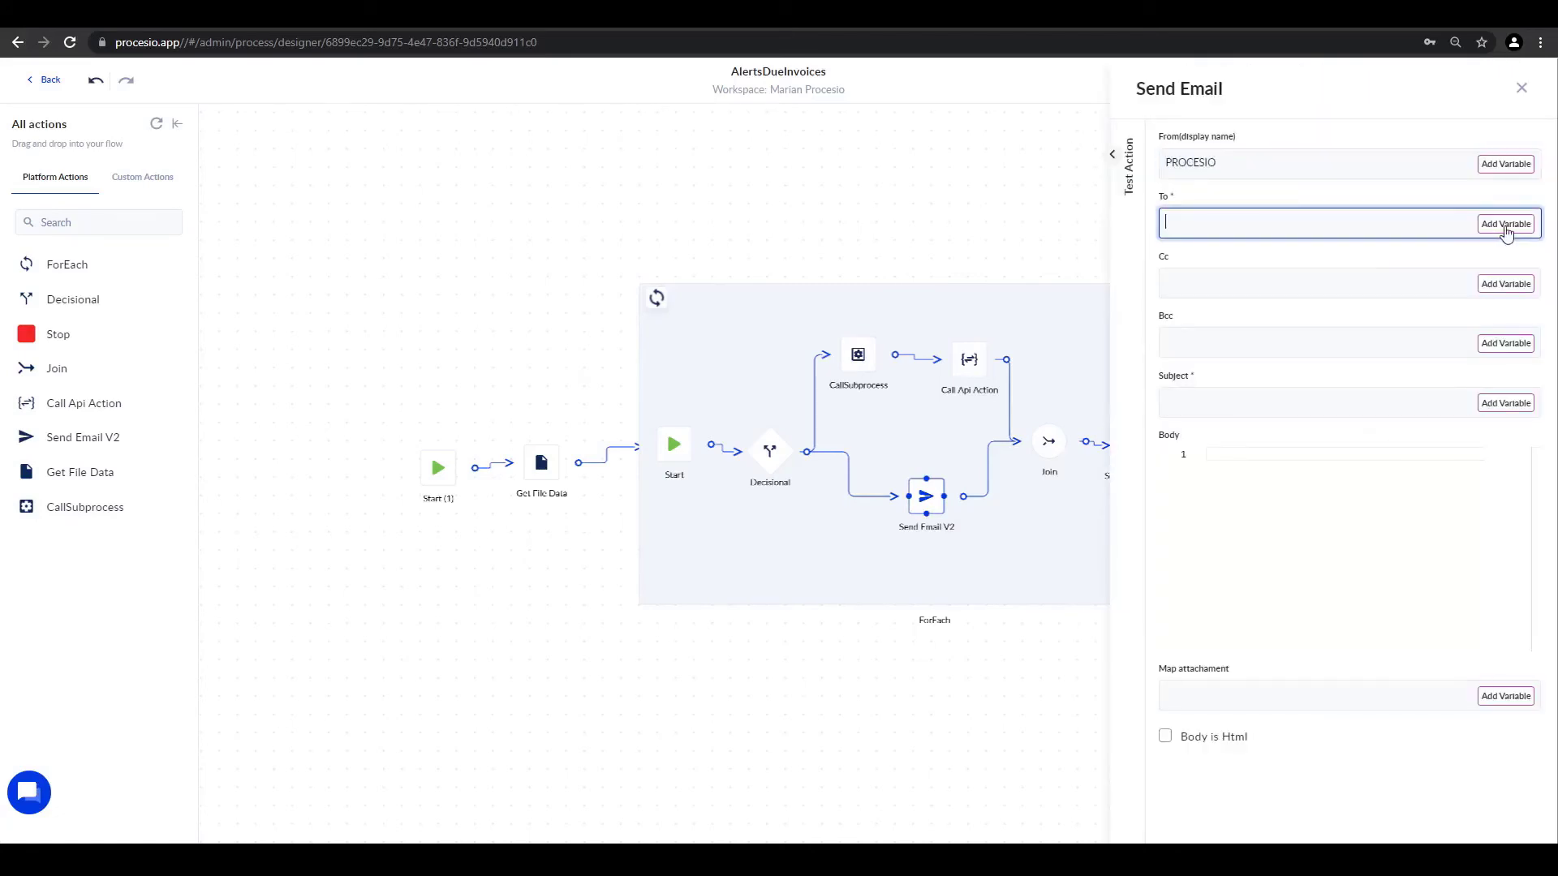
scroll(1420, 709, "down", 1)
left_click(1412, 710)
Set the email subject to "Related to Invoice:" followed by the Invoice invoiceNumber variable.
left_click(1208, 403)
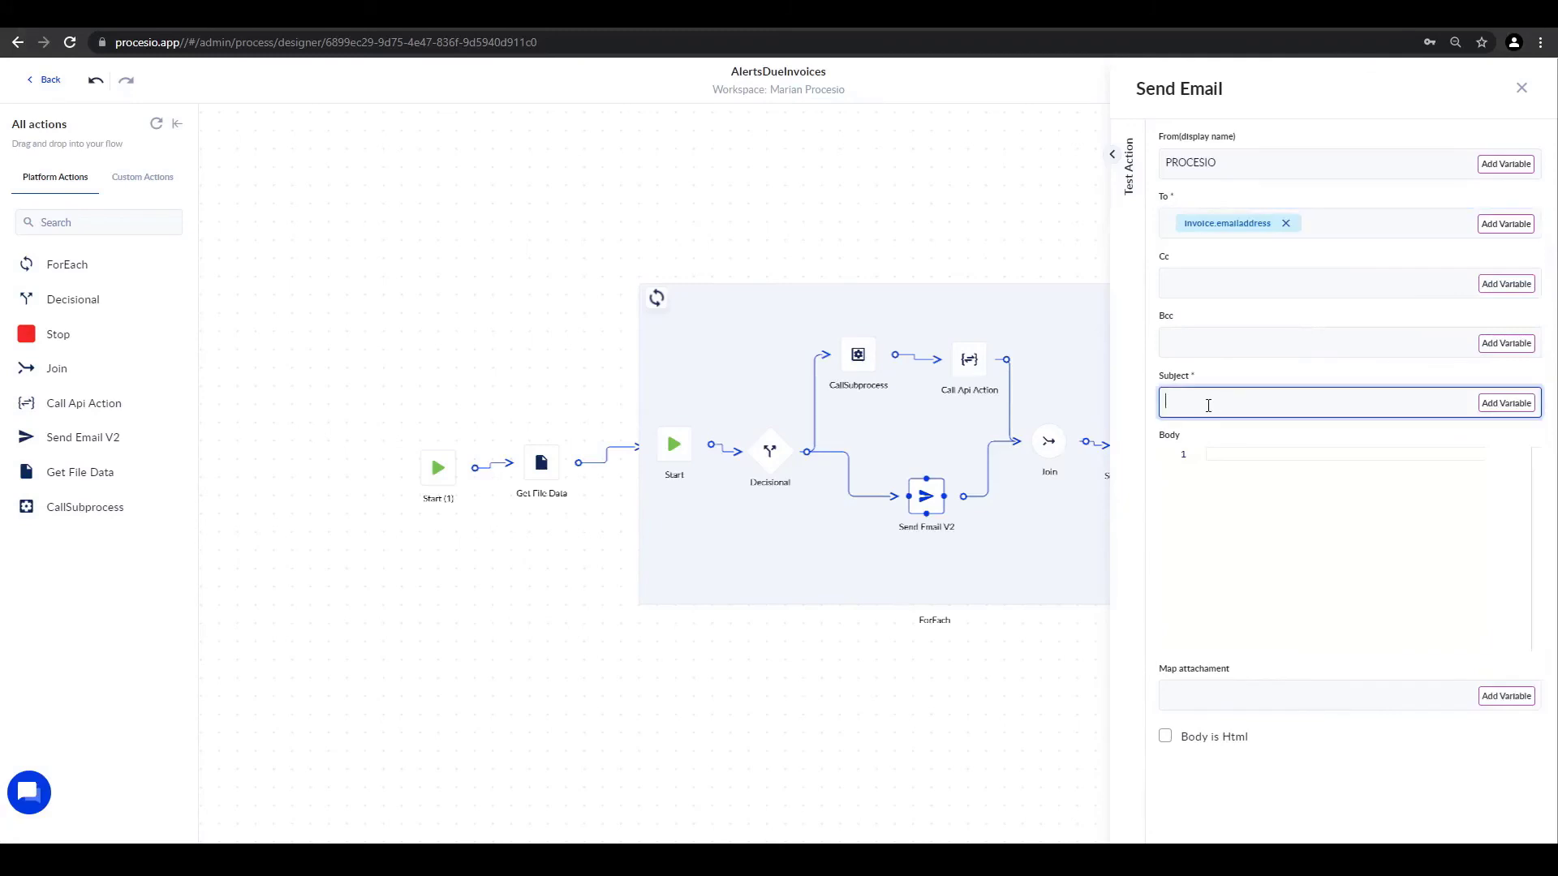
type("Related to Invoice:")
left_click(1506, 403)
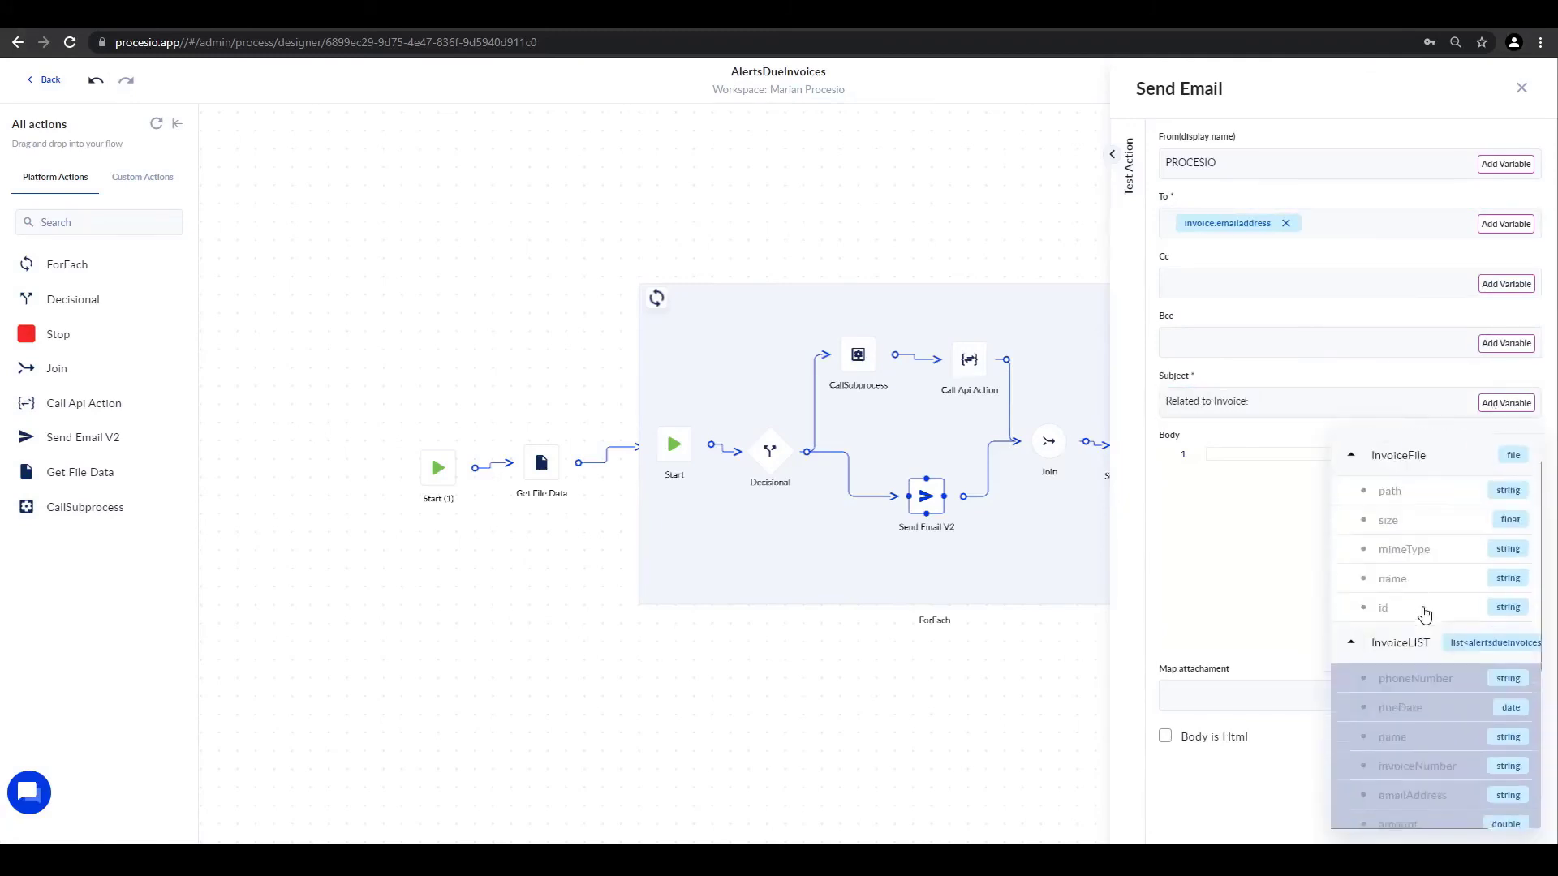
left_click(1422, 610)
Start the email body with the greeting "Hi <%Invoice.name%>," using the Invoice name variable, followed by a blank line.
left_click(1227, 455)
type("Hi <")
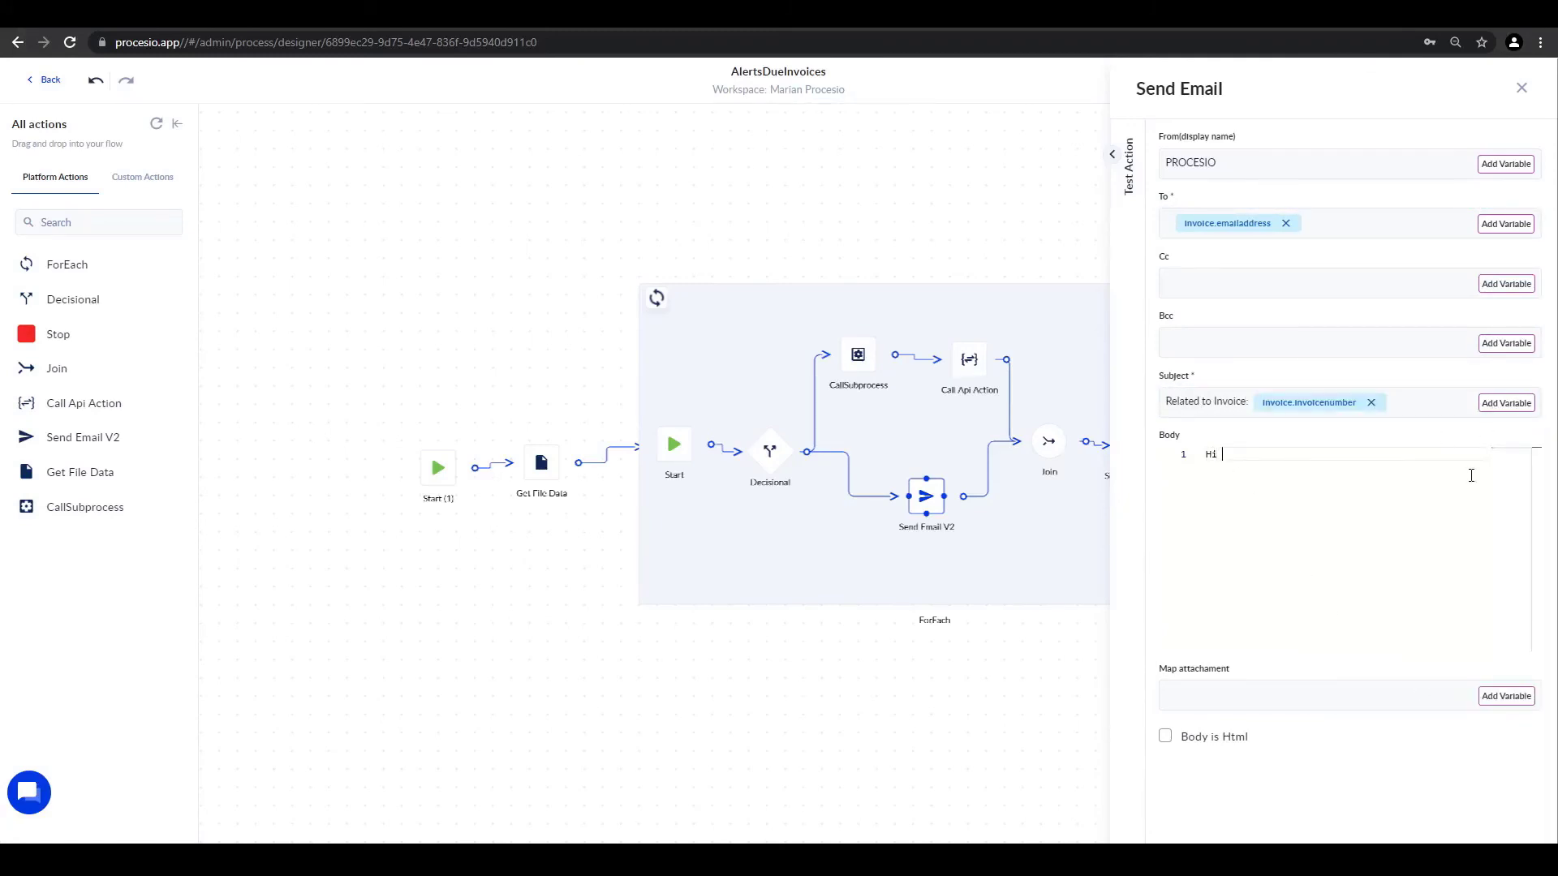
left_click(1391, 652)
type(",")
key("Return")
key("Return")
Write "Your invoice <%Invoice.invoiceNumber%> is due for payment on <%Invoice.dueDate%>." and, on the following line, "This is just a kind reminder." in the email body.
type("Your invoice ")
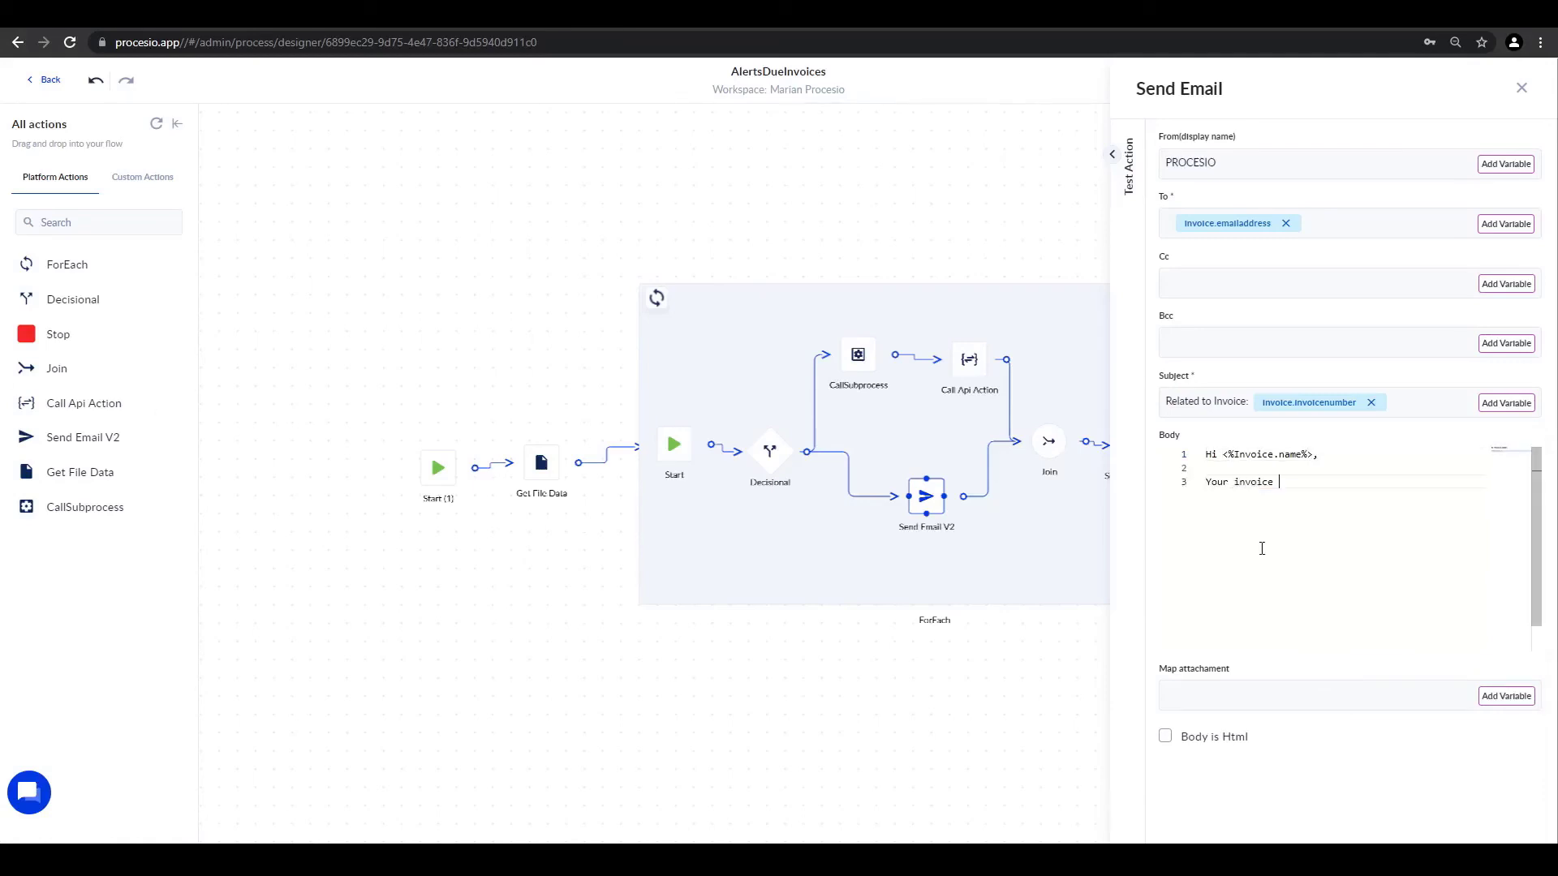
type("<")
left_click(1409, 699)
type("is due for payment on <")
left_click(1409, 692)
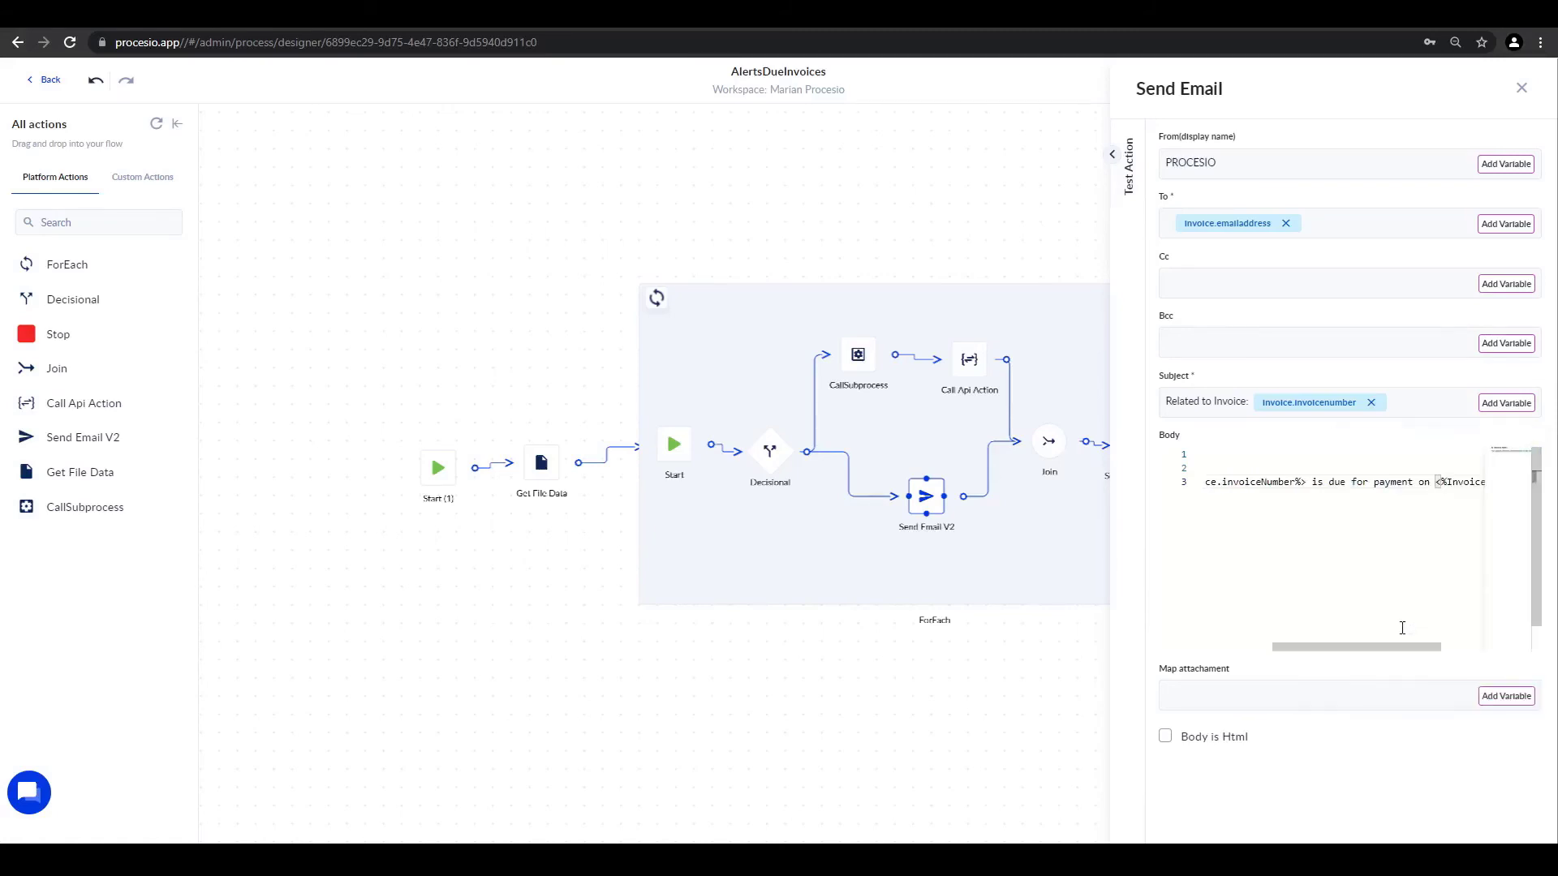
type(".dueDate%>.")
key("Return")
type("This is just a kind reminder.")
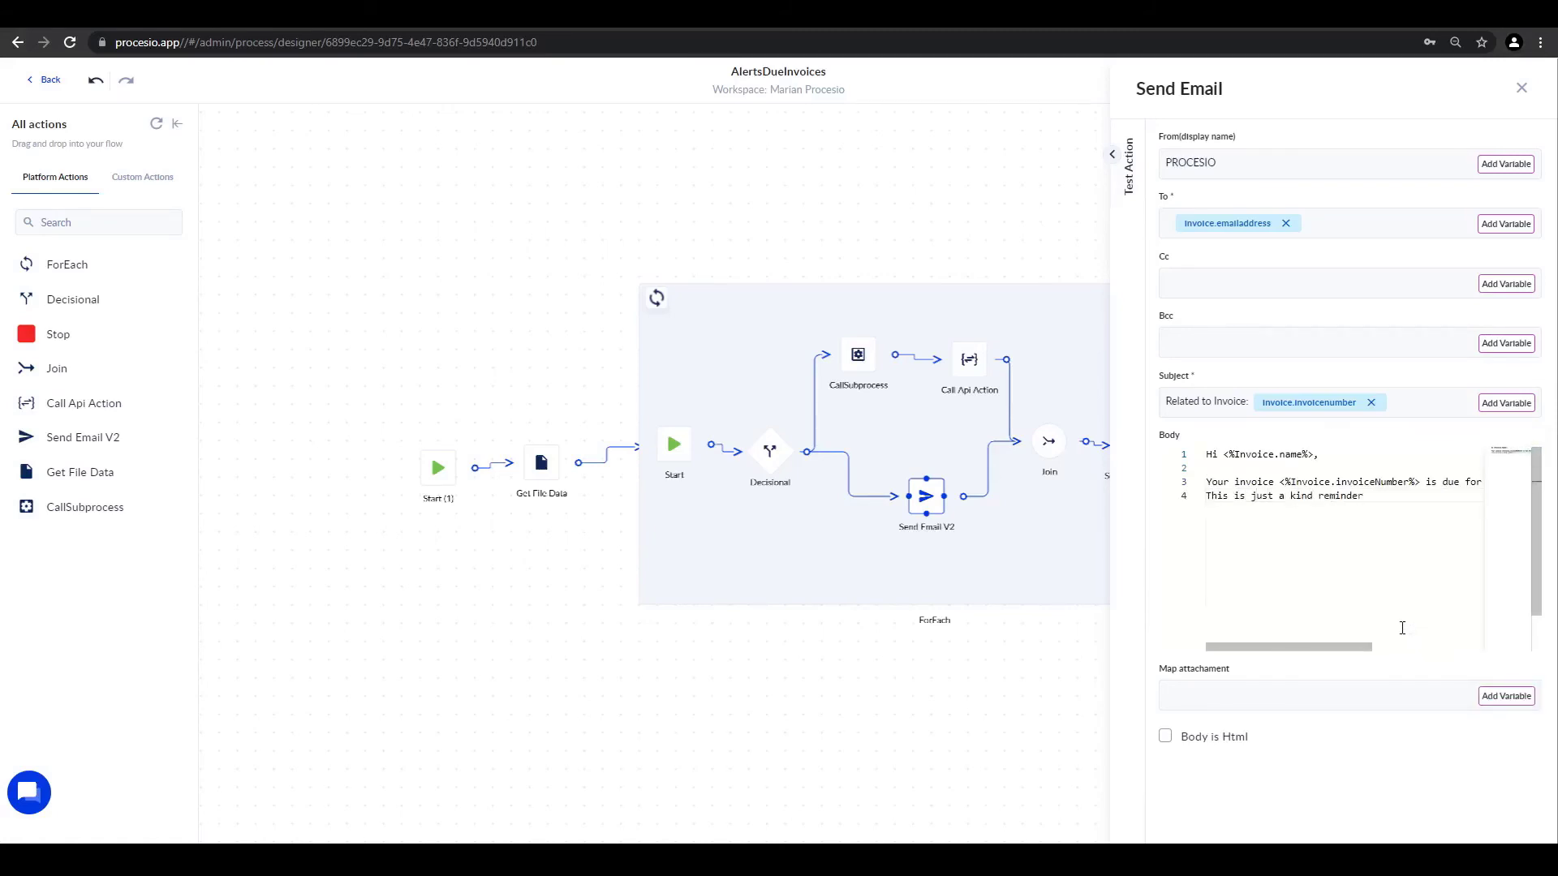
Finish the email body with "Have a nice day!", "Kind regards," and "PROCESIO", and close the email configuration.
key("Return")
key("Return")
type("Have a nice day!")
key("Return")
type("Kind regards,")
key("Return")
type("PROCESIO")
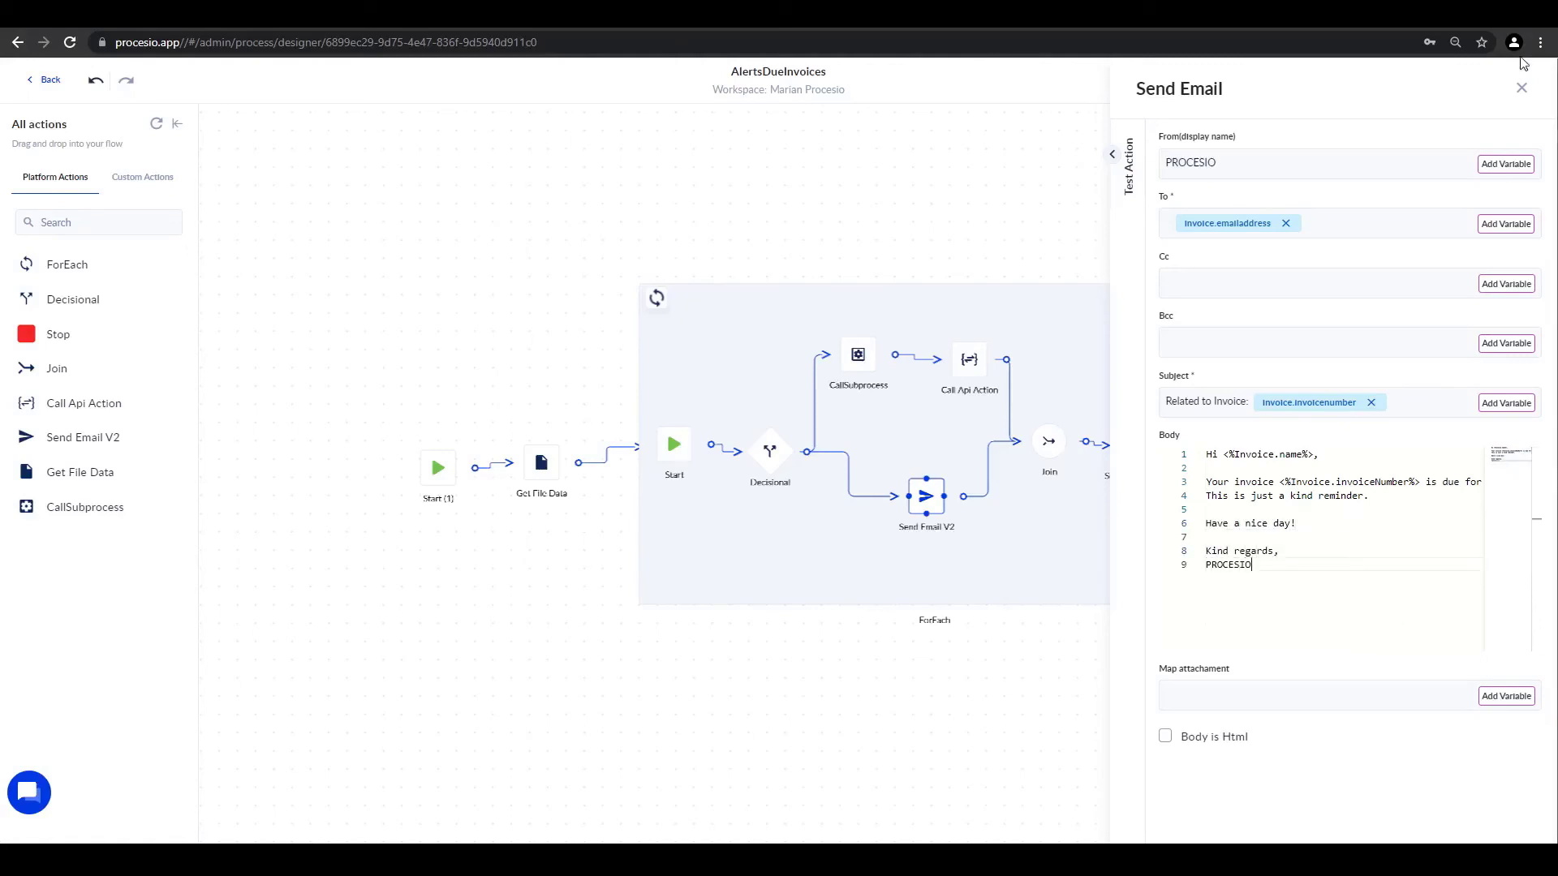
left_click(1522, 89)
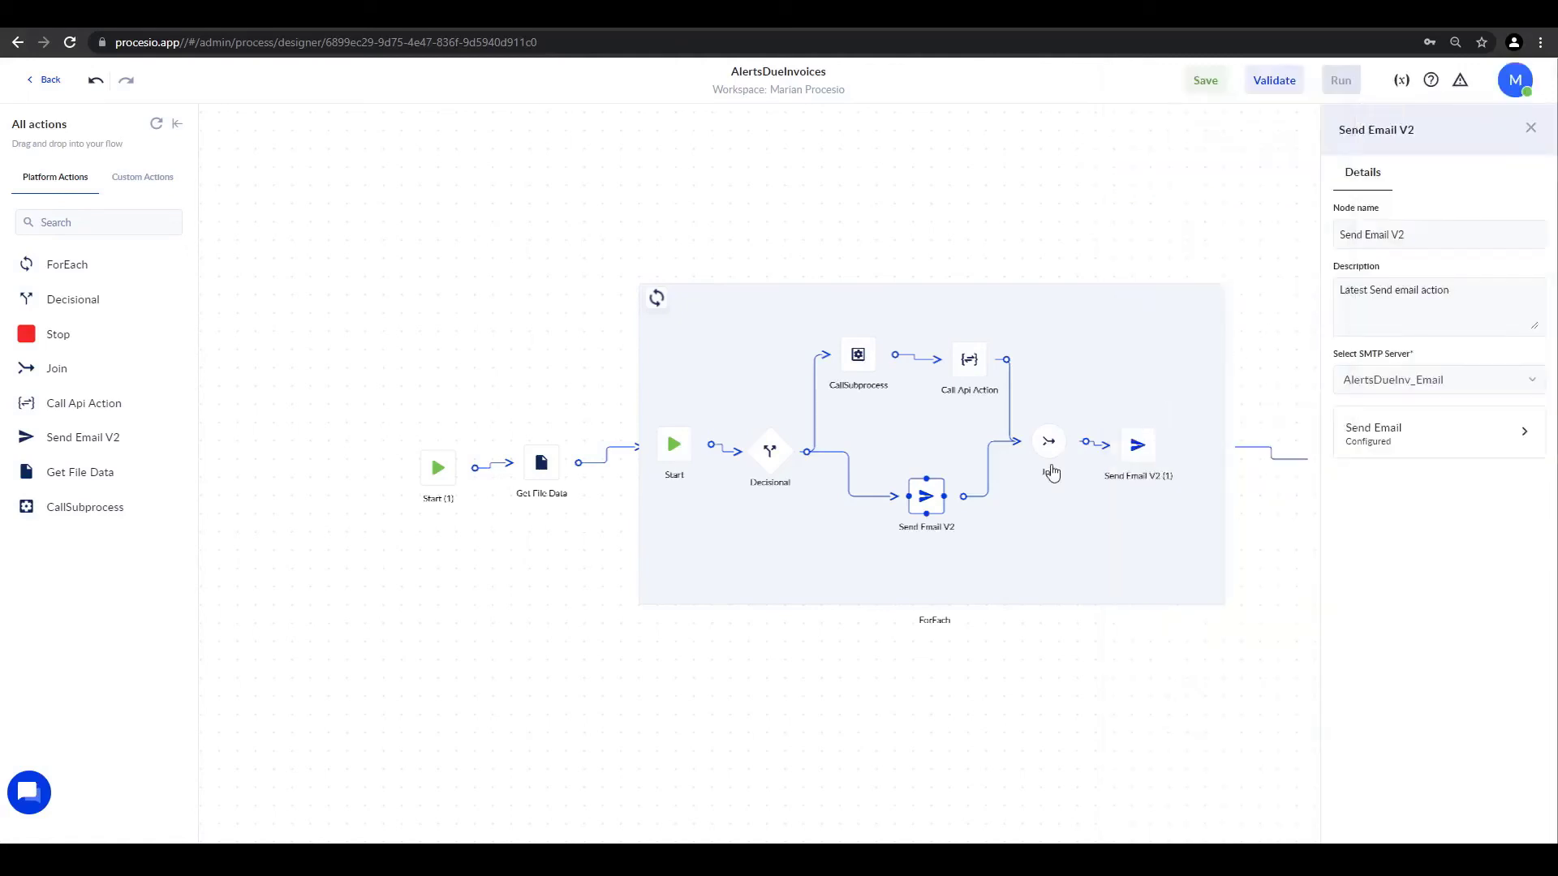
Select AlertsDueInv_Email as the SMTP server for the Send Email V2 (1) node after the Join.
left_click(1055, 552)
left_click(1055, 551)
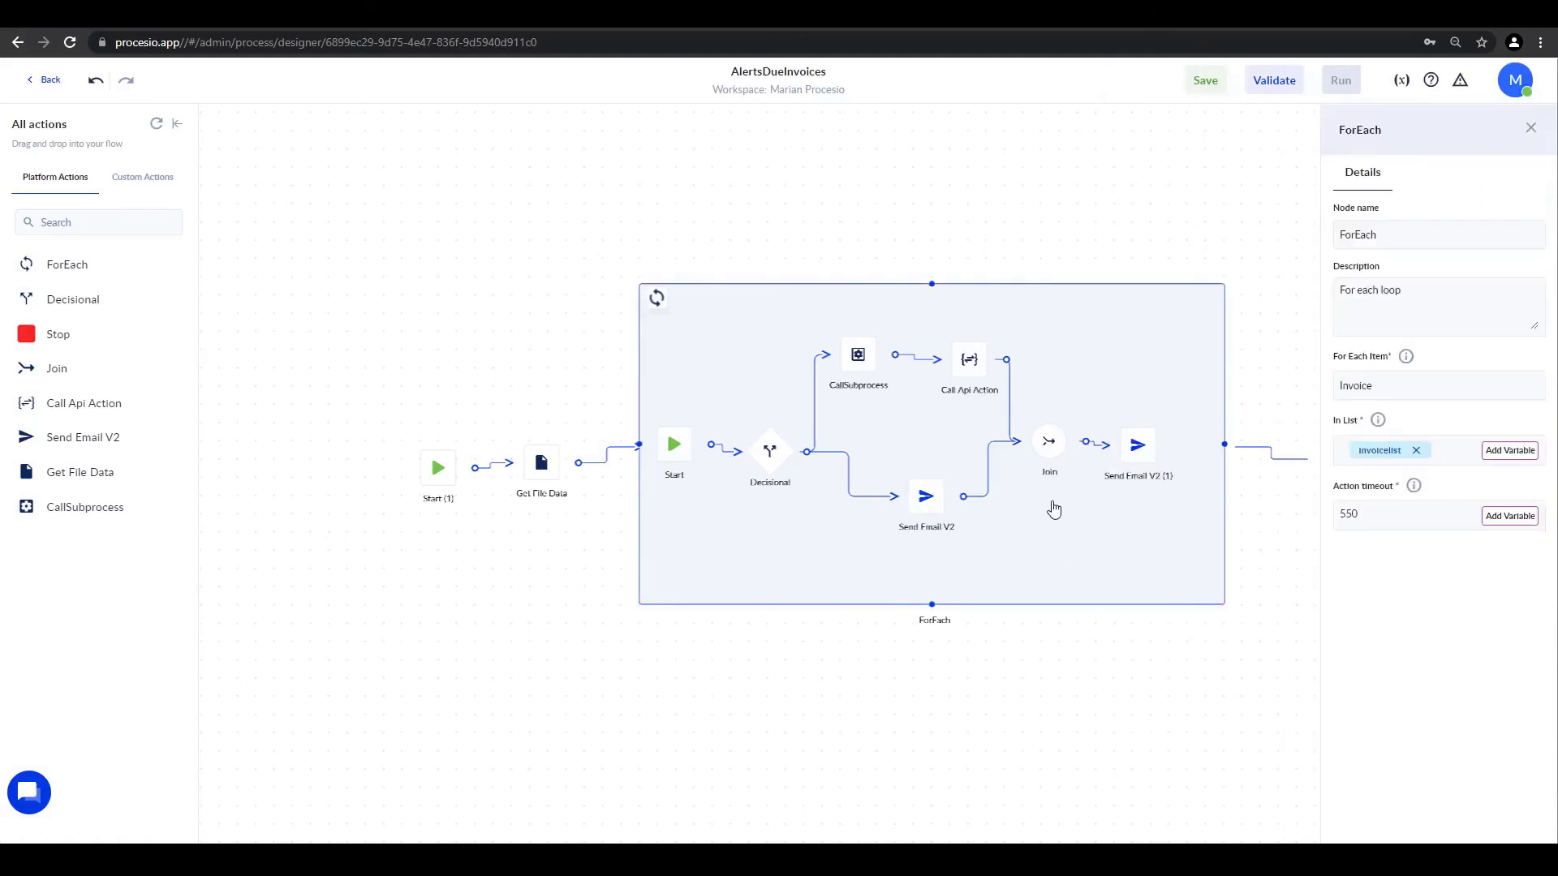
left_click(1140, 458)
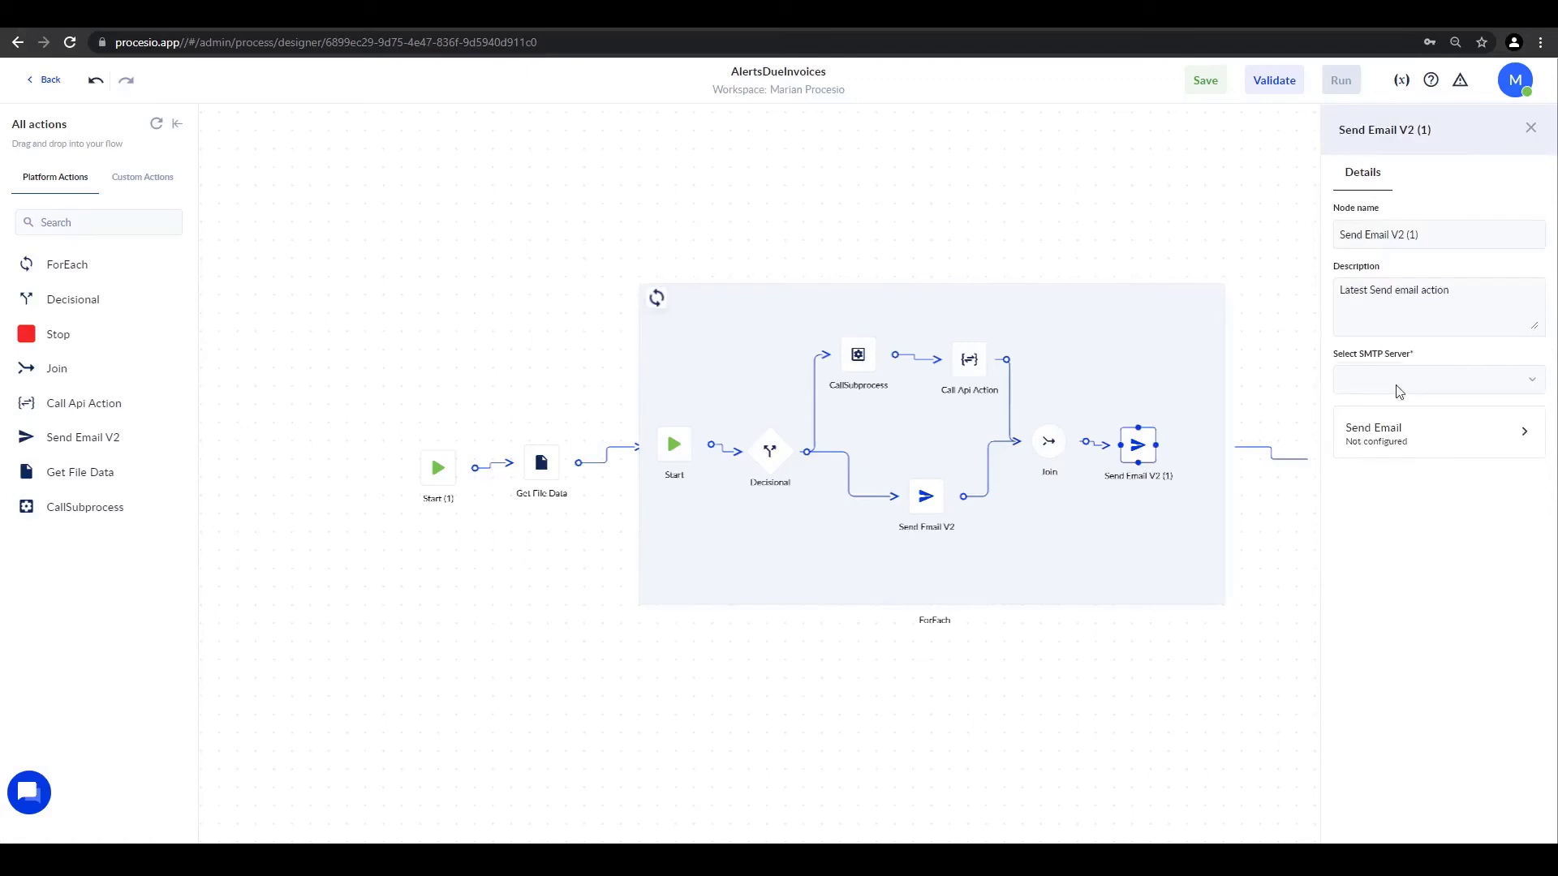
left_click(1399, 392)
left_click(1380, 429)
Configure this node's email with the sender display name PROCESIO and the Invoice emailAddress variable as the recipient.
left_click(1393, 446)
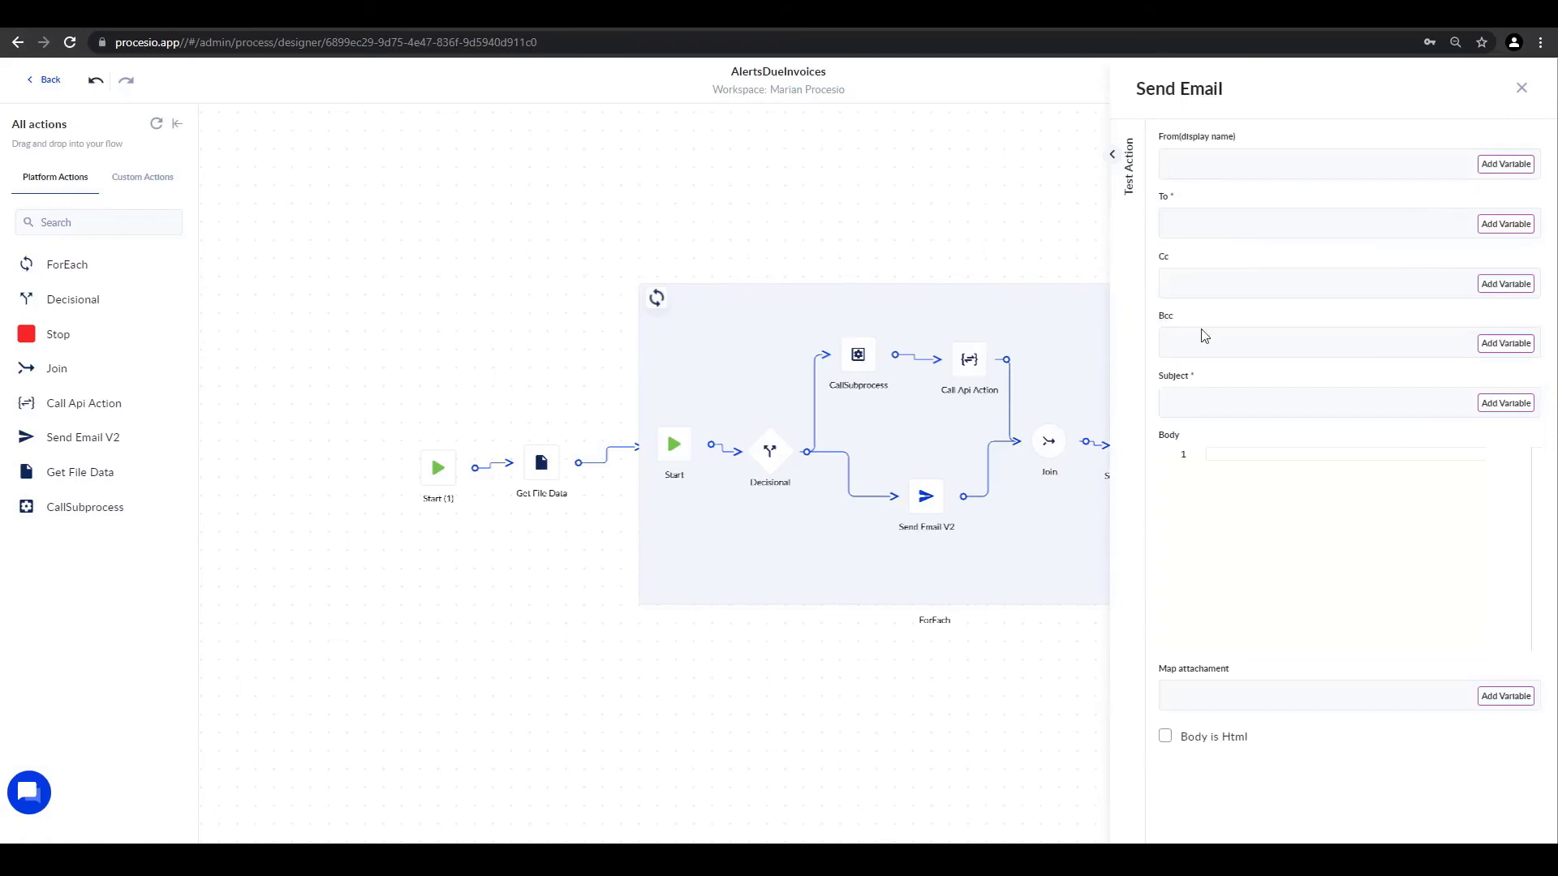
left_click(1224, 160)
type("PROCESIO")
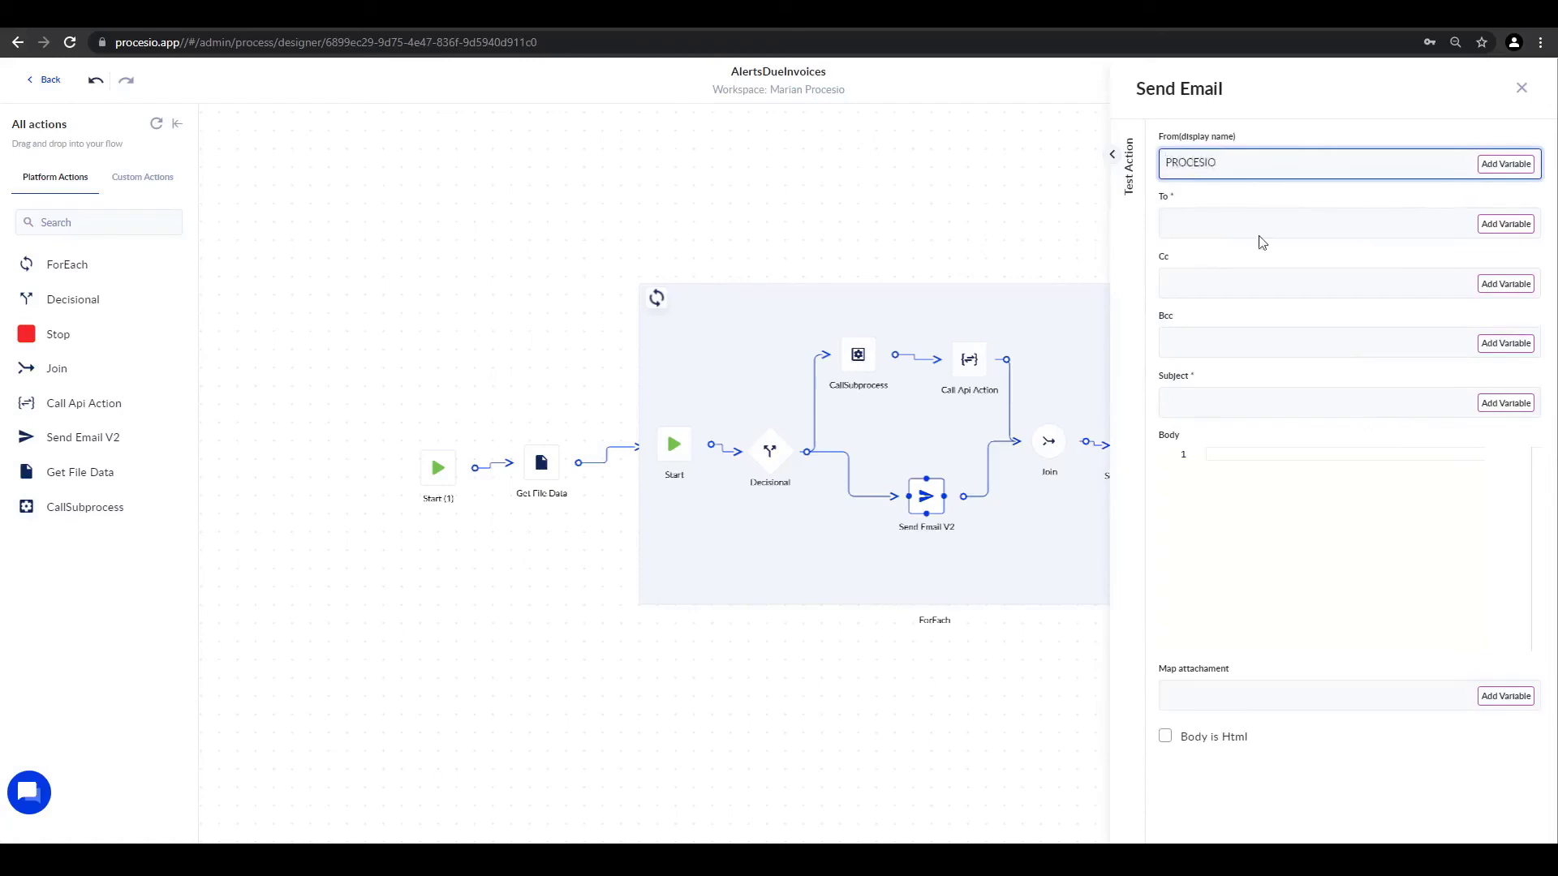
left_click(1507, 231)
left_click(1507, 231)
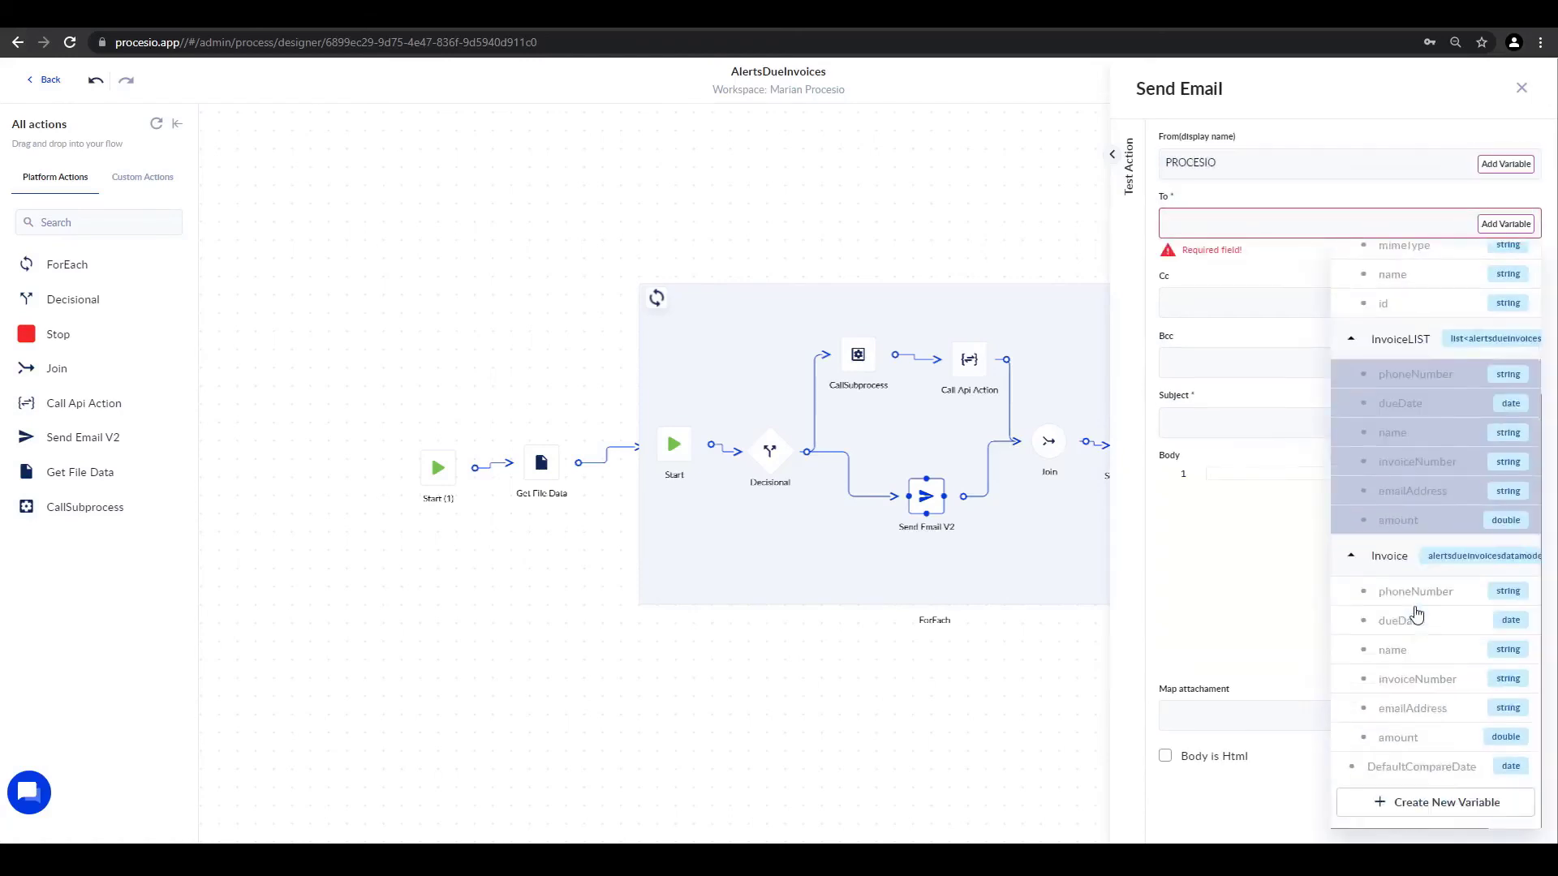
left_click(1397, 714)
Set the second email's subject to "Related to Invoice:" followed by the Invoice invoiceNumber variable.
left_click(1208, 406)
type("Related to Invoice:")
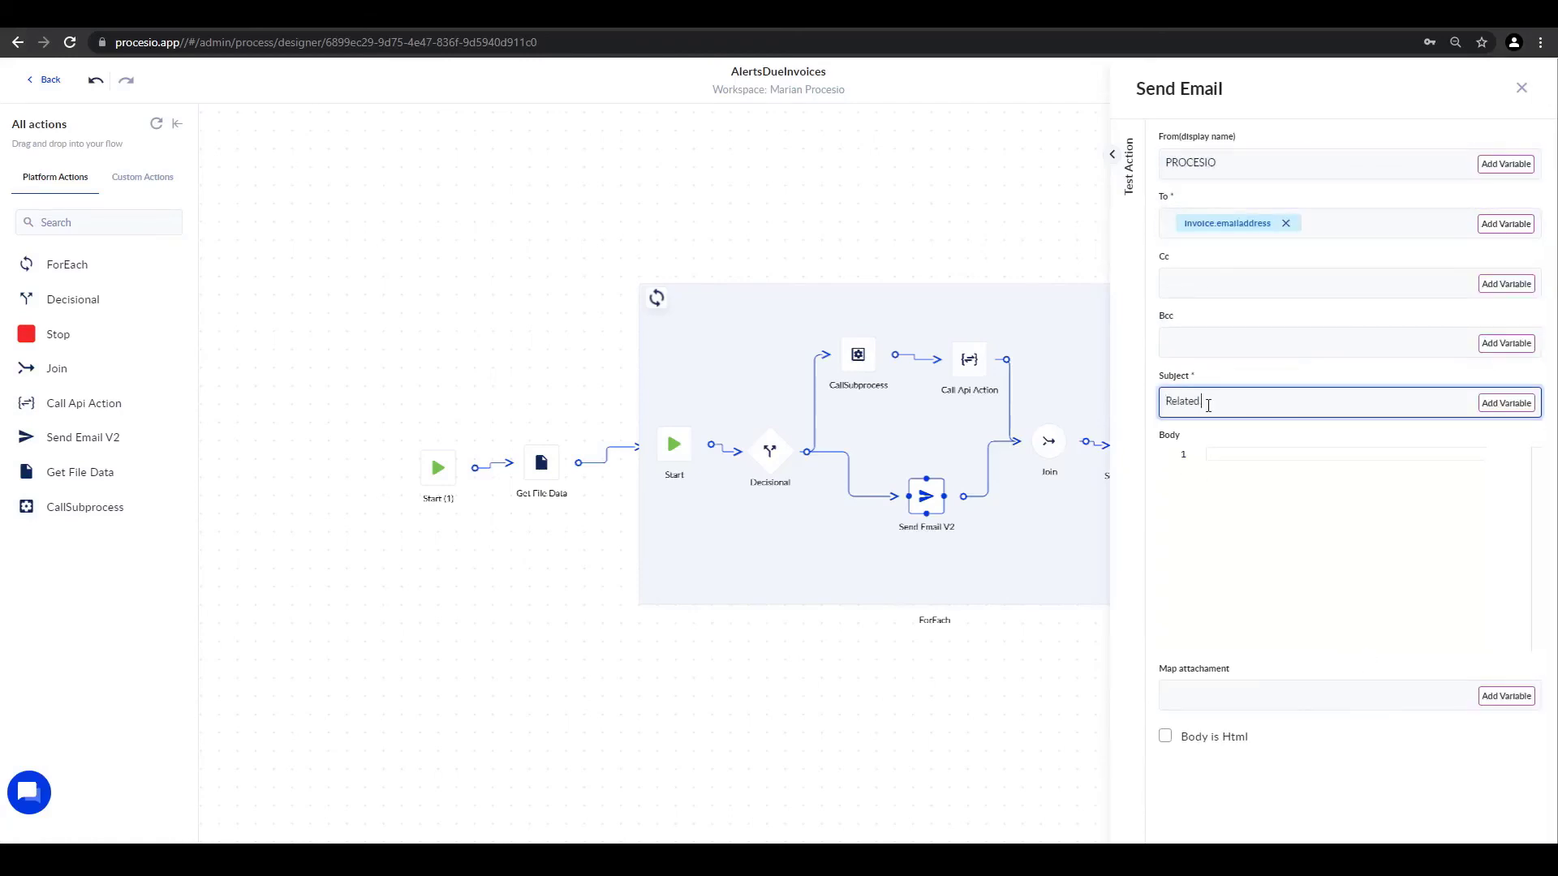
left_click(1495, 414)
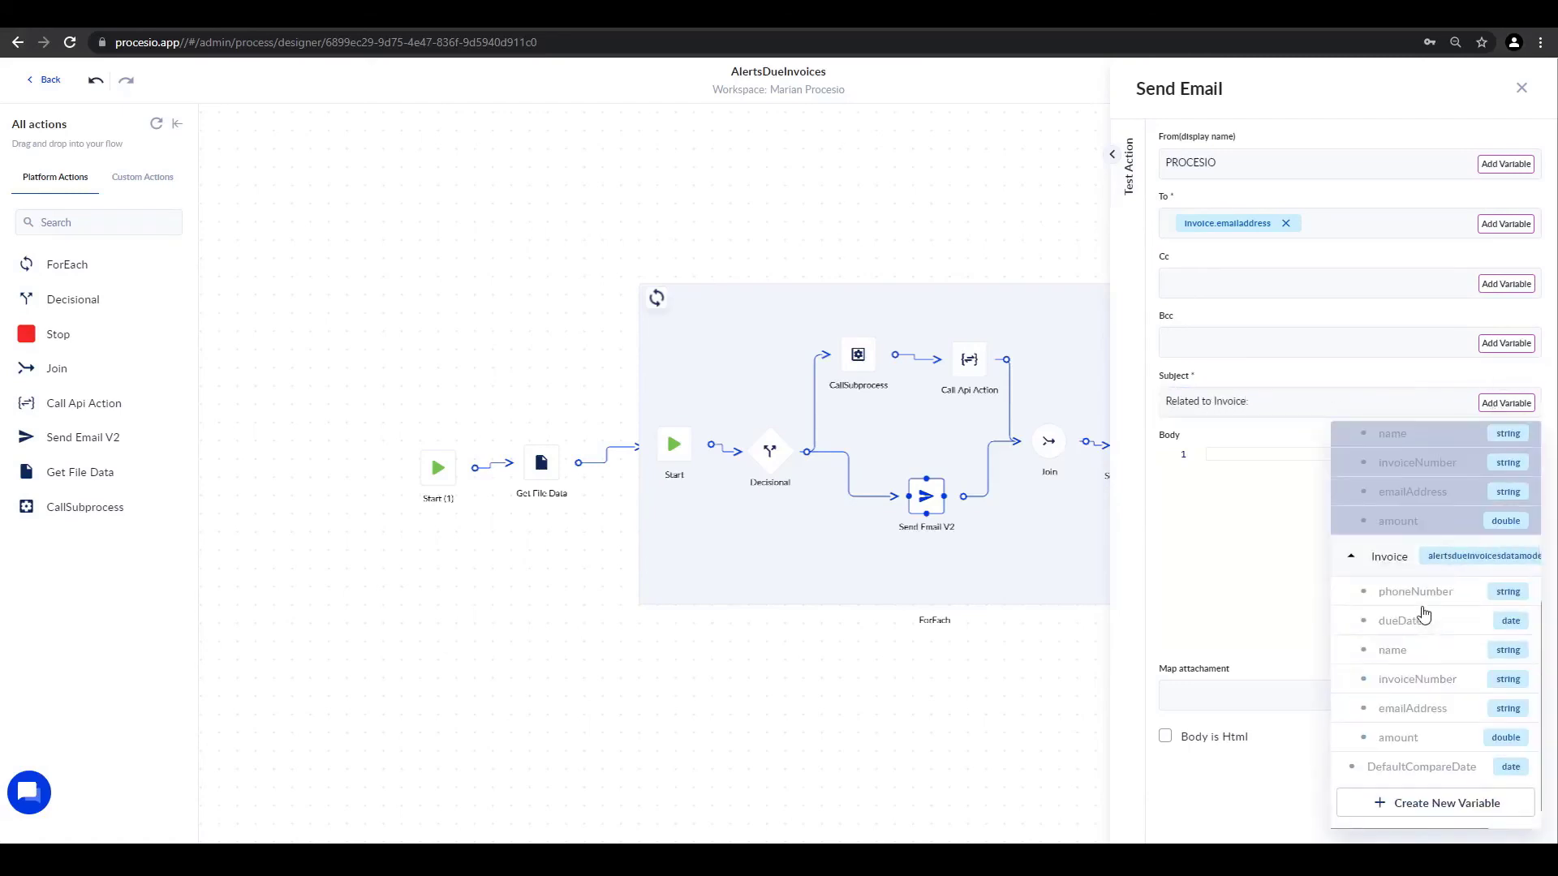
left_click(1419, 688)
Start the second email's body with "Hi <%Invoice.name%>," using the Invoice name variable, followed by a blank line.
left_click(1228, 454)
type("Hi")
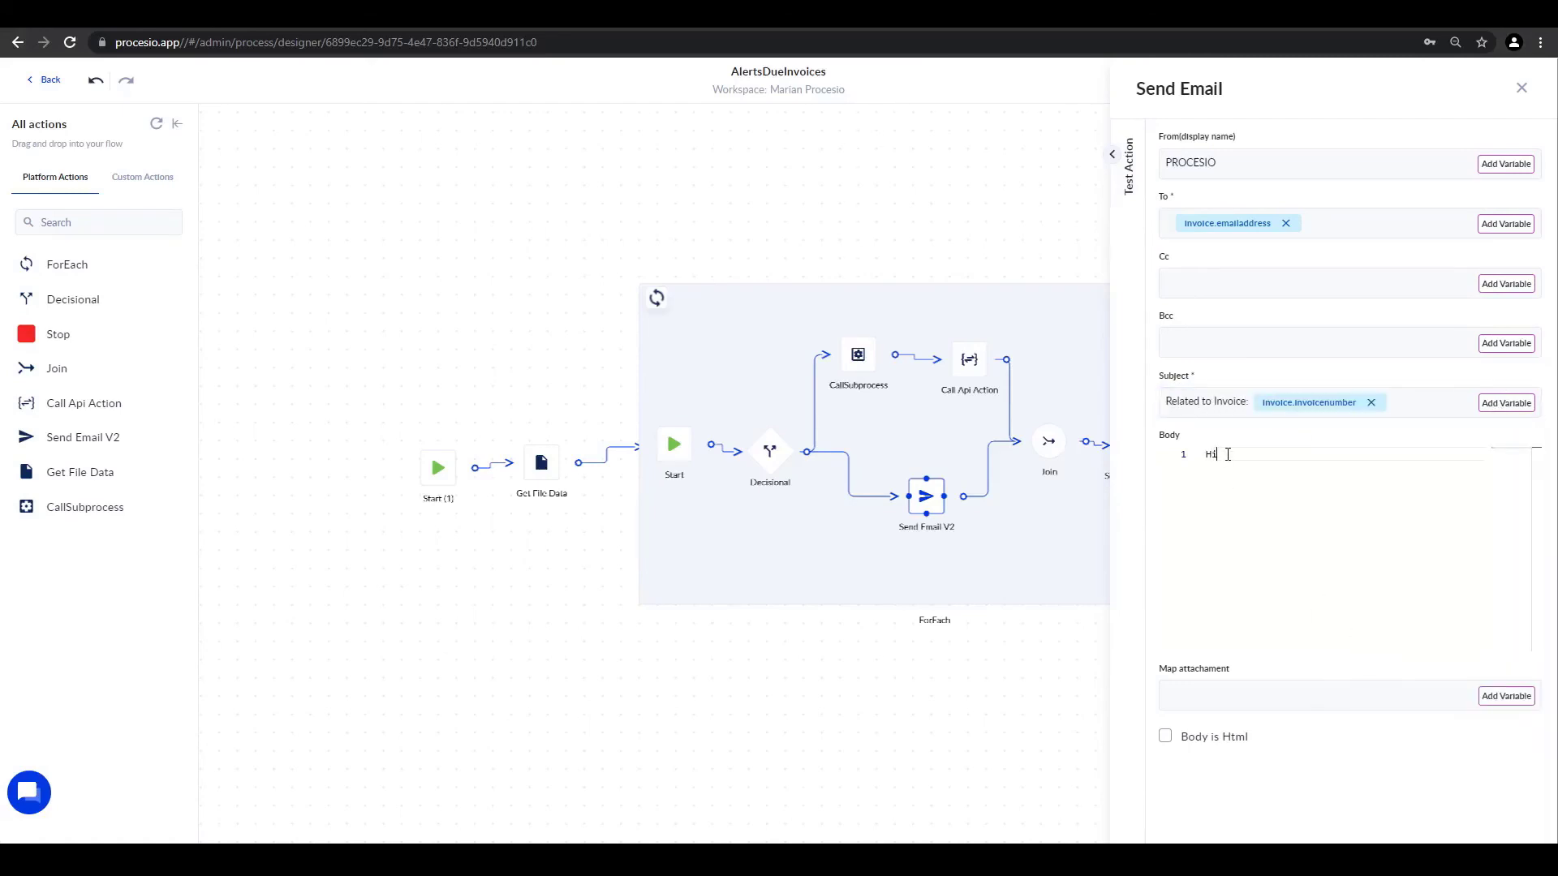
left_click(1486, 430)
scroll(1399, 641, "down", 3)
left_click(1395, 649)
type(",")
key("Return")
key("Return")
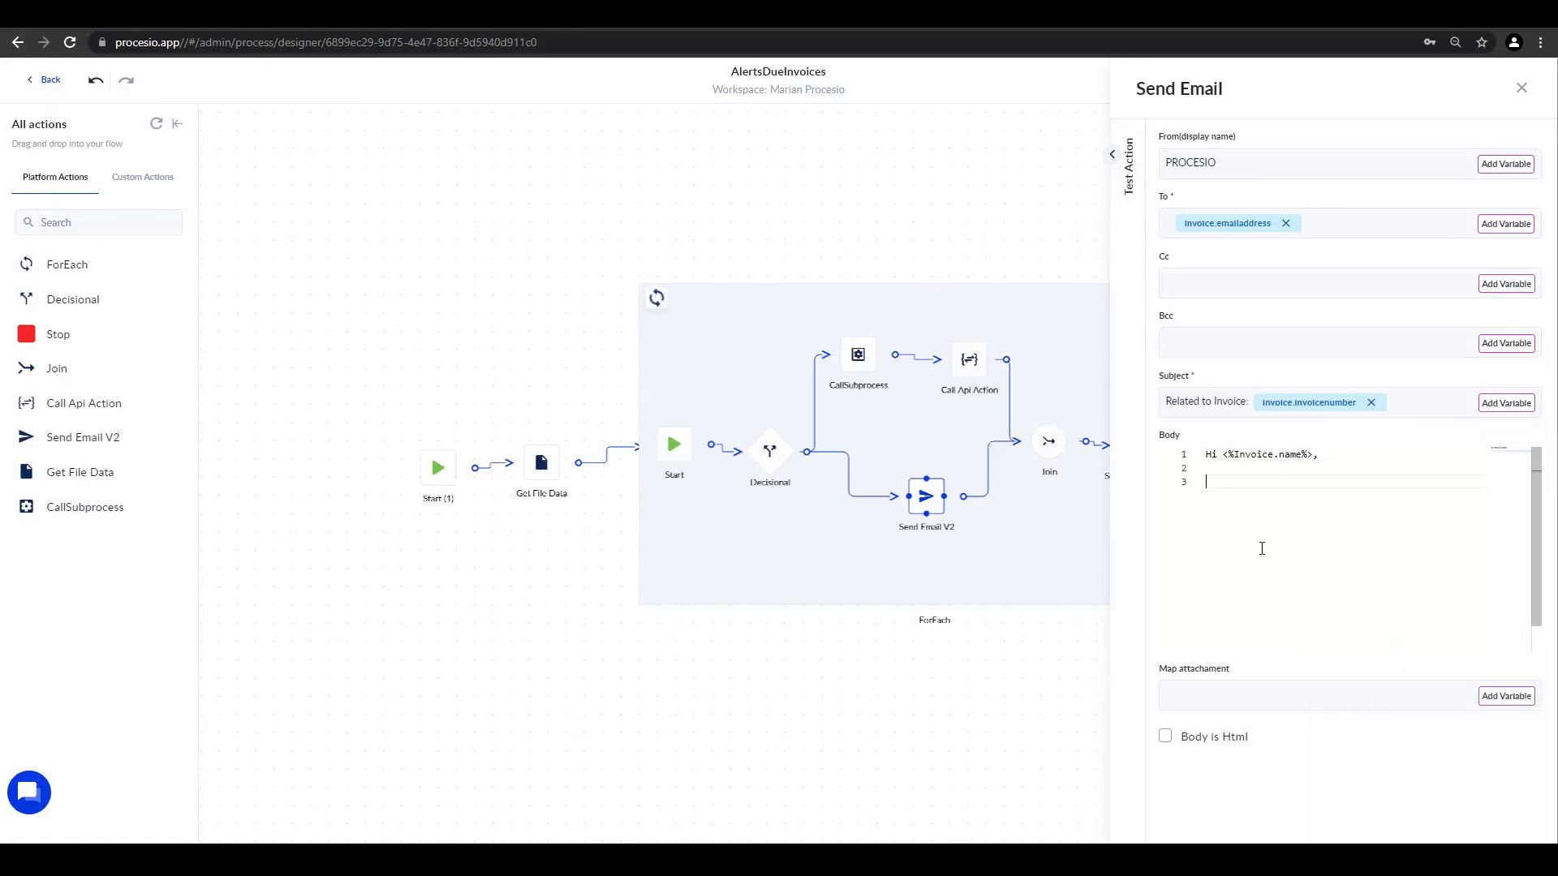
Add "Your invoice <%Invoice.invoiceNumber%> is due for payment on <%Invoice.dueDate%>" and, on the following line, "This is just a kind reminder." to the body.
type("Your invoice <%")
left_click(1411, 722)
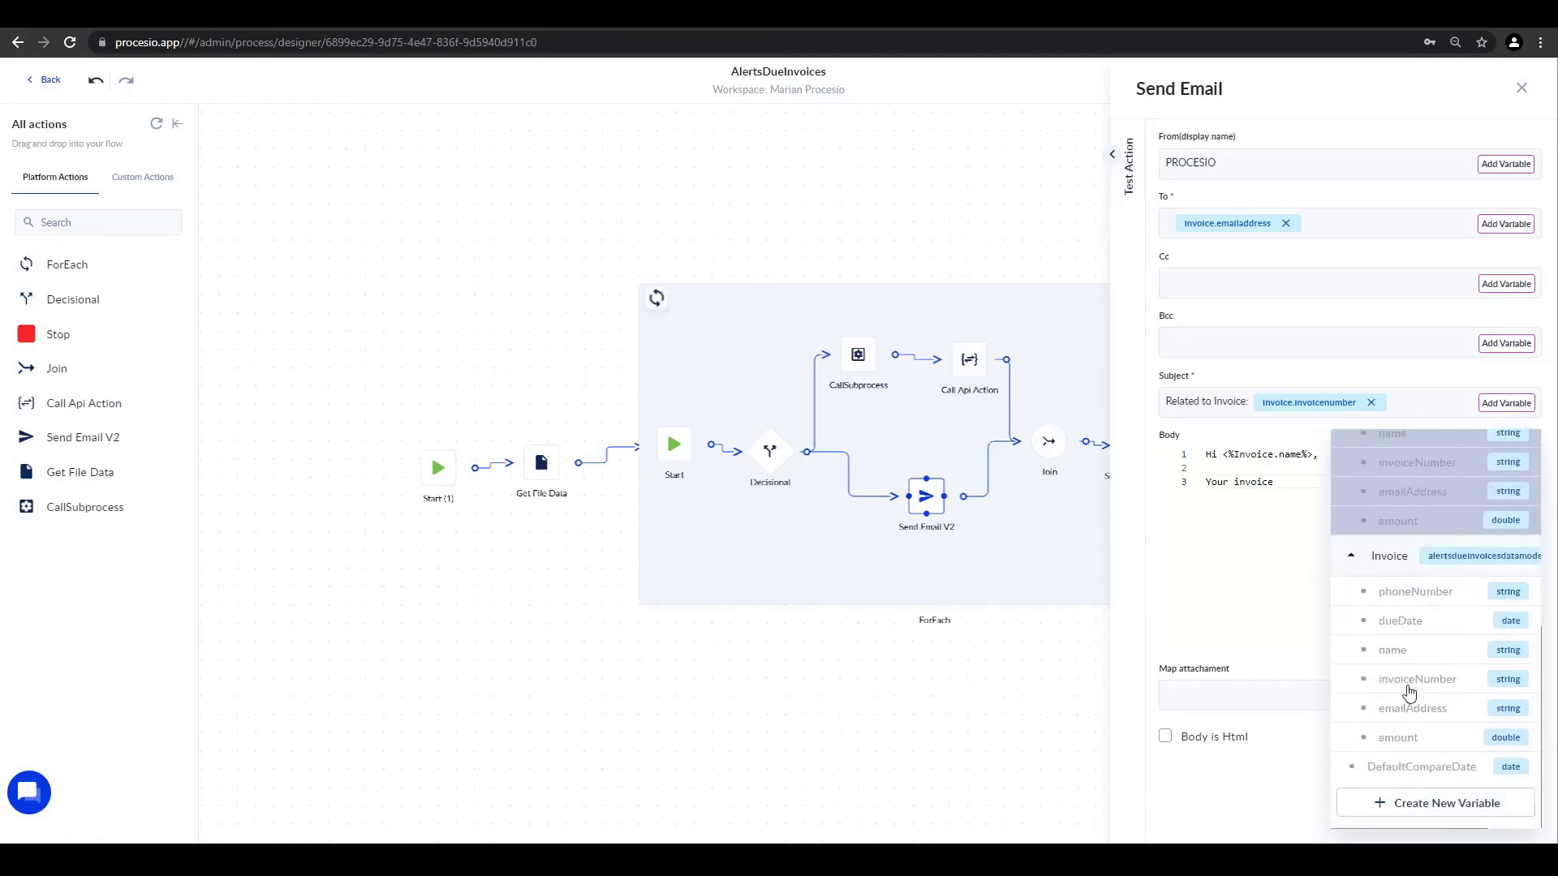
left_click(1406, 696)
type("is due for payment on")
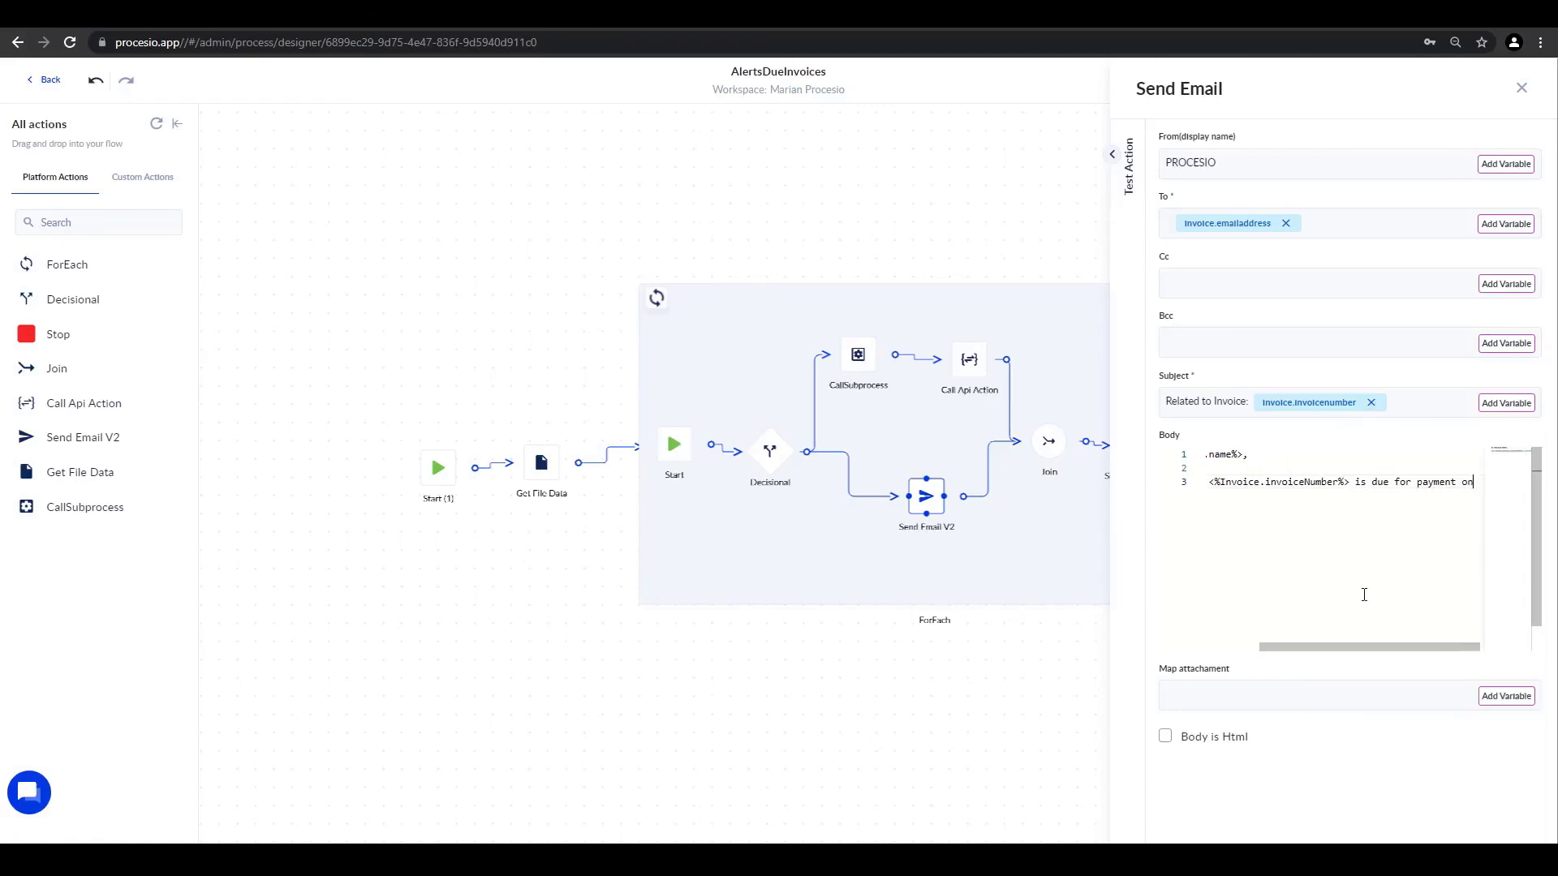
type(" <%")
left_click(1412, 695)
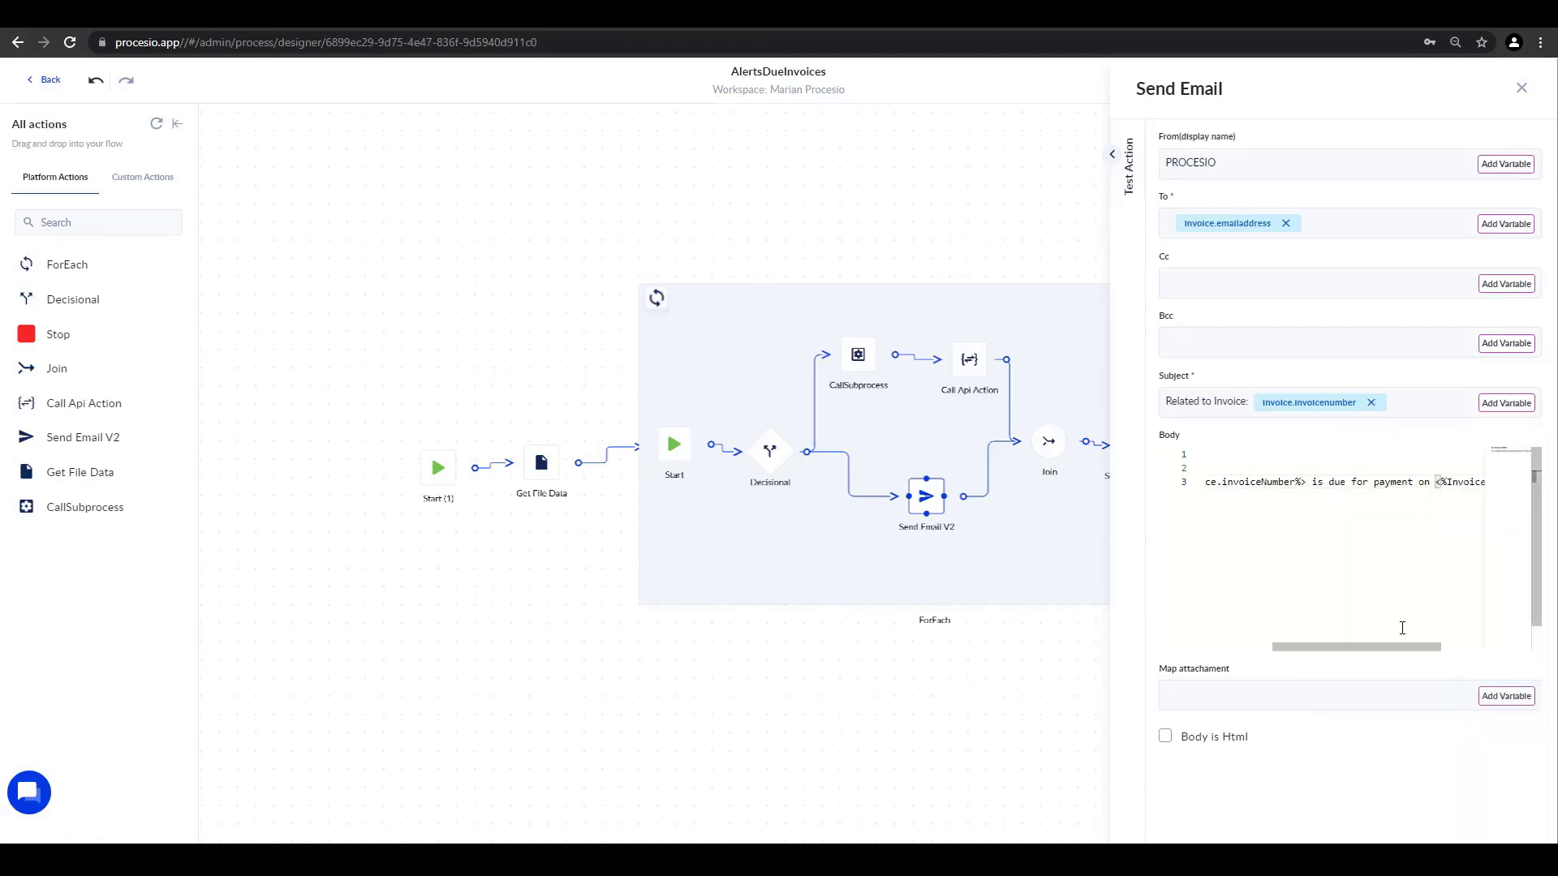
key("Return")
type("This is just a kind reminde")
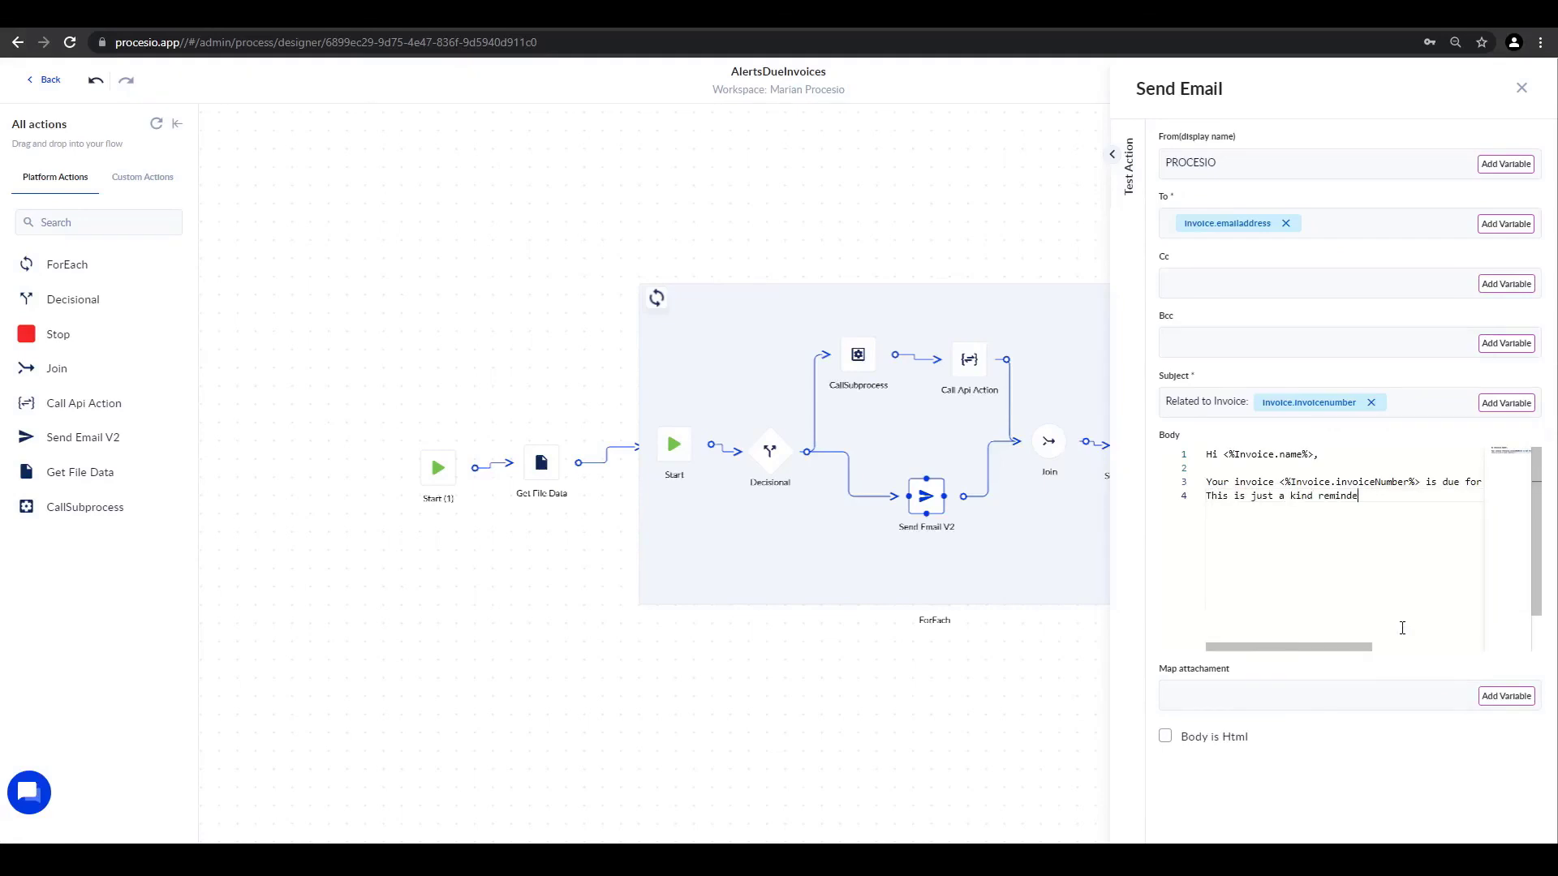
type("r.")
Close the second email's body with "Have a nice day!", "Kind regards," and "PROCESIO" on separate lines, and exit the email configuration.
key("Return")
key("Return")
type("Have a nice da")
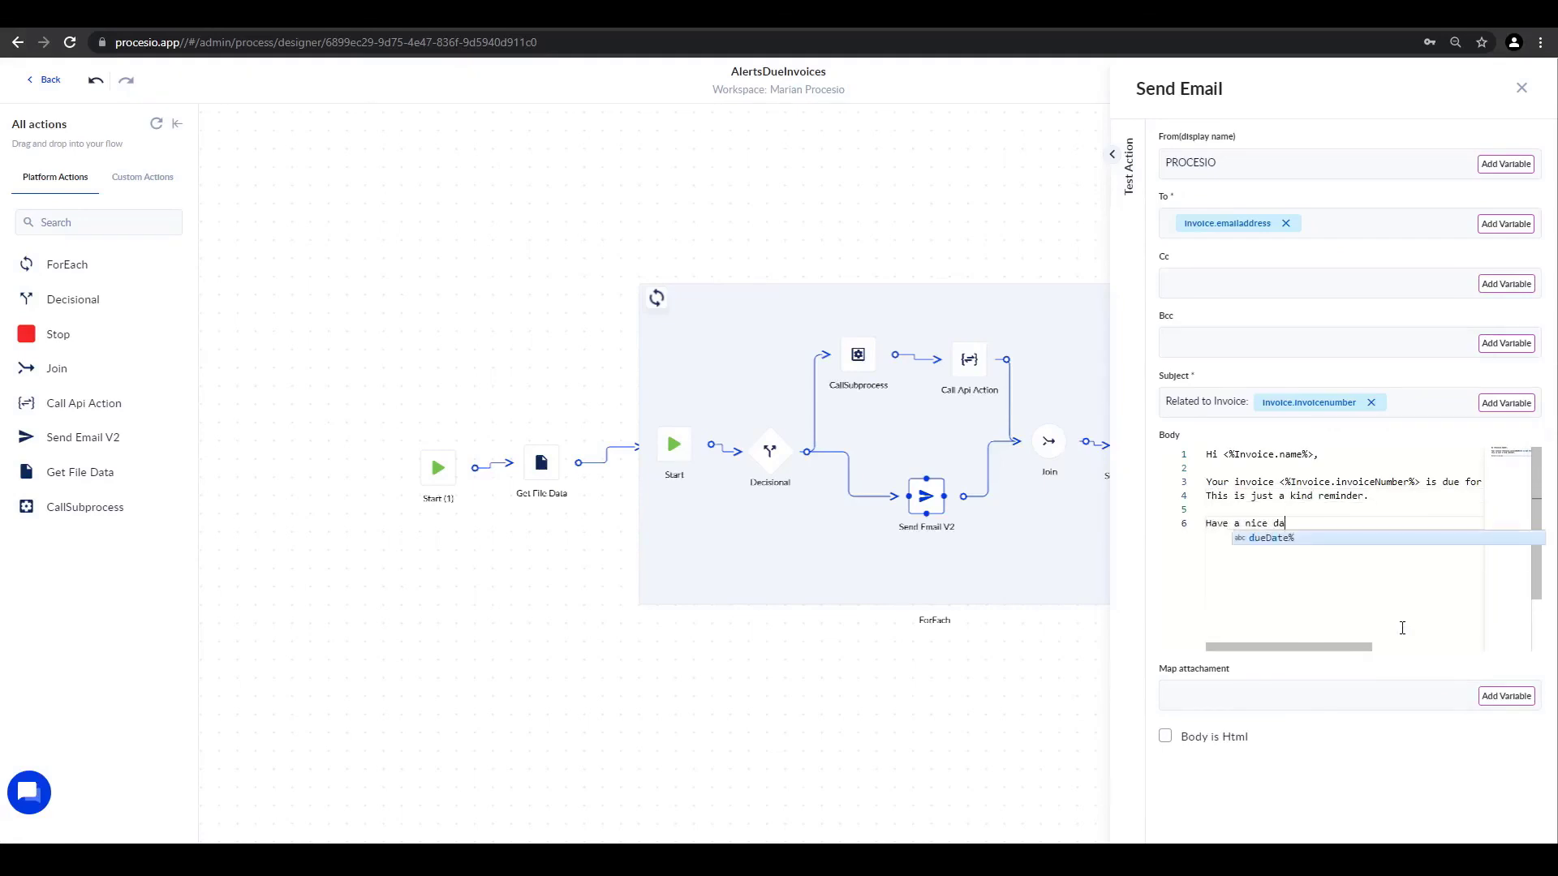
type("y!")
key("Return")
key("Return")
type("Kind regards,")
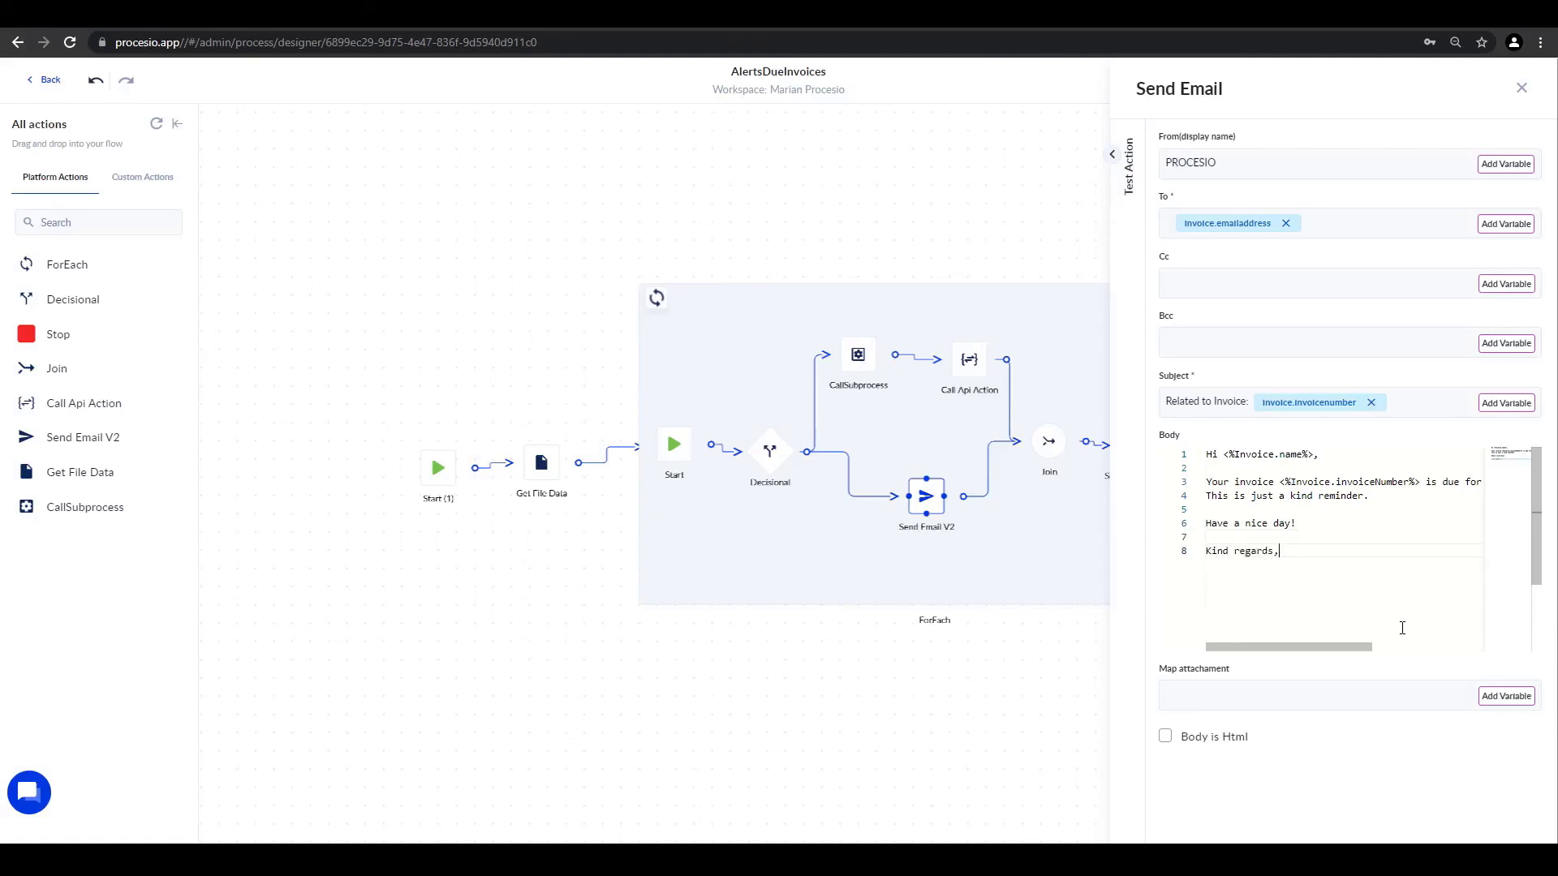
key("Return")
type("PROCESIO")
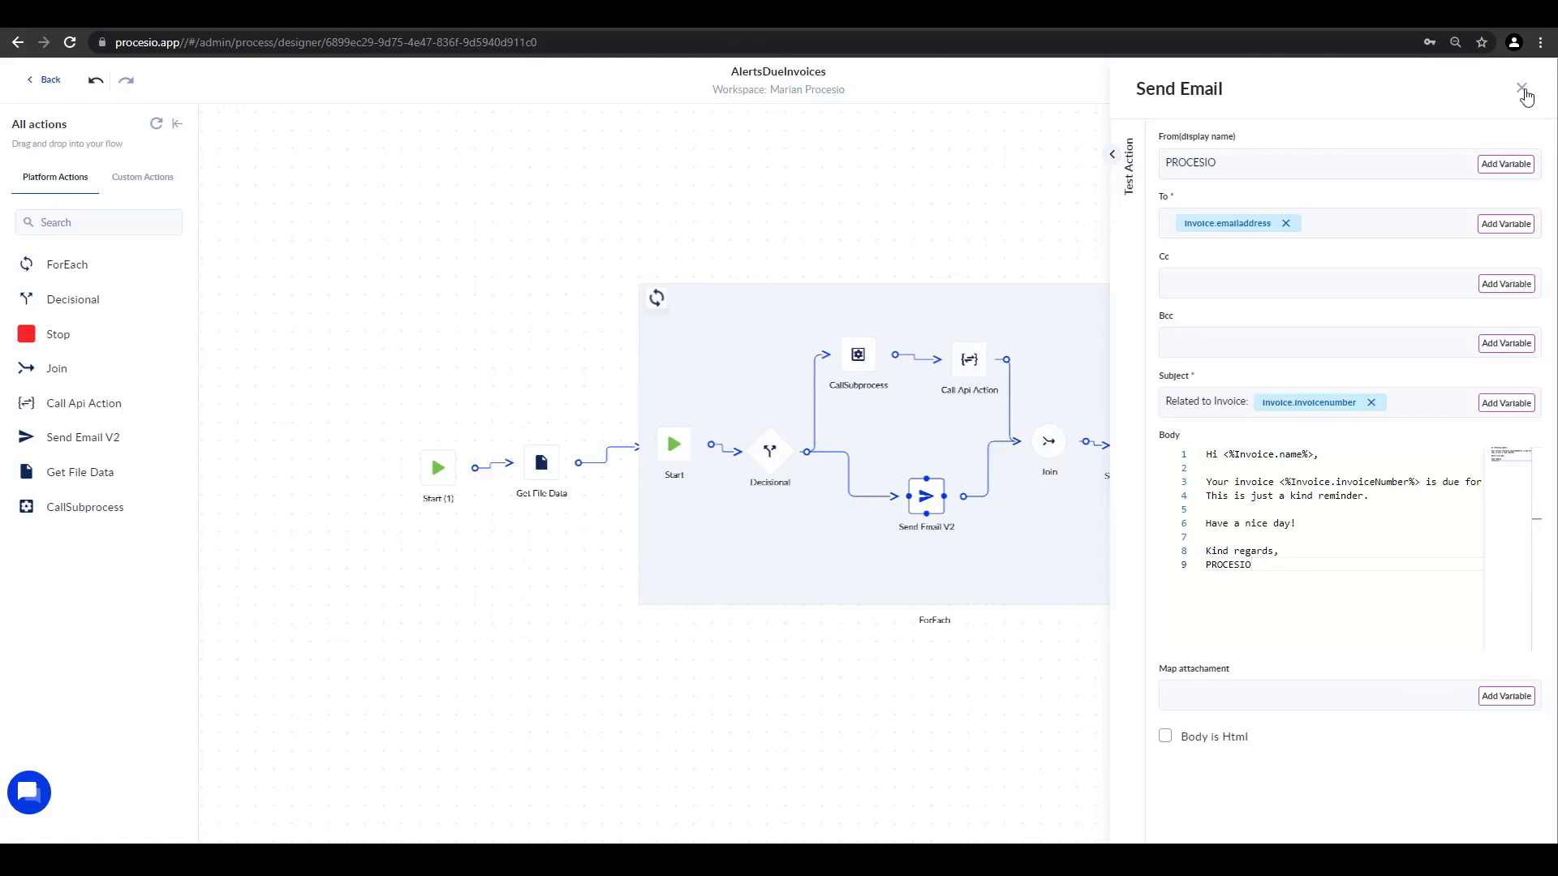
left_click(1523, 89)
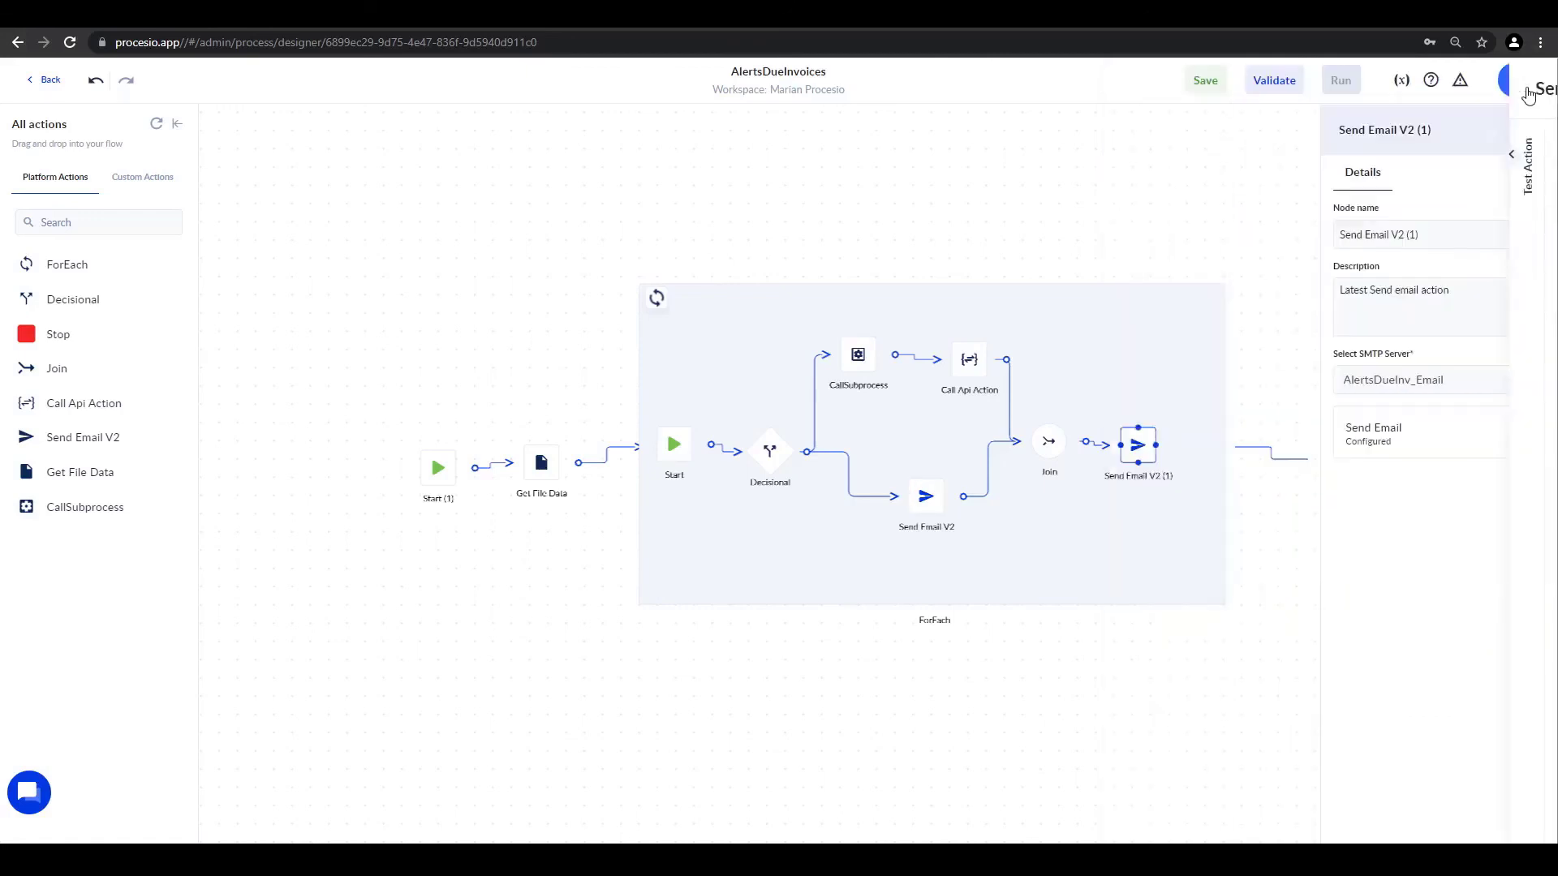
left_click_drag(1136, 681, 991, 678)
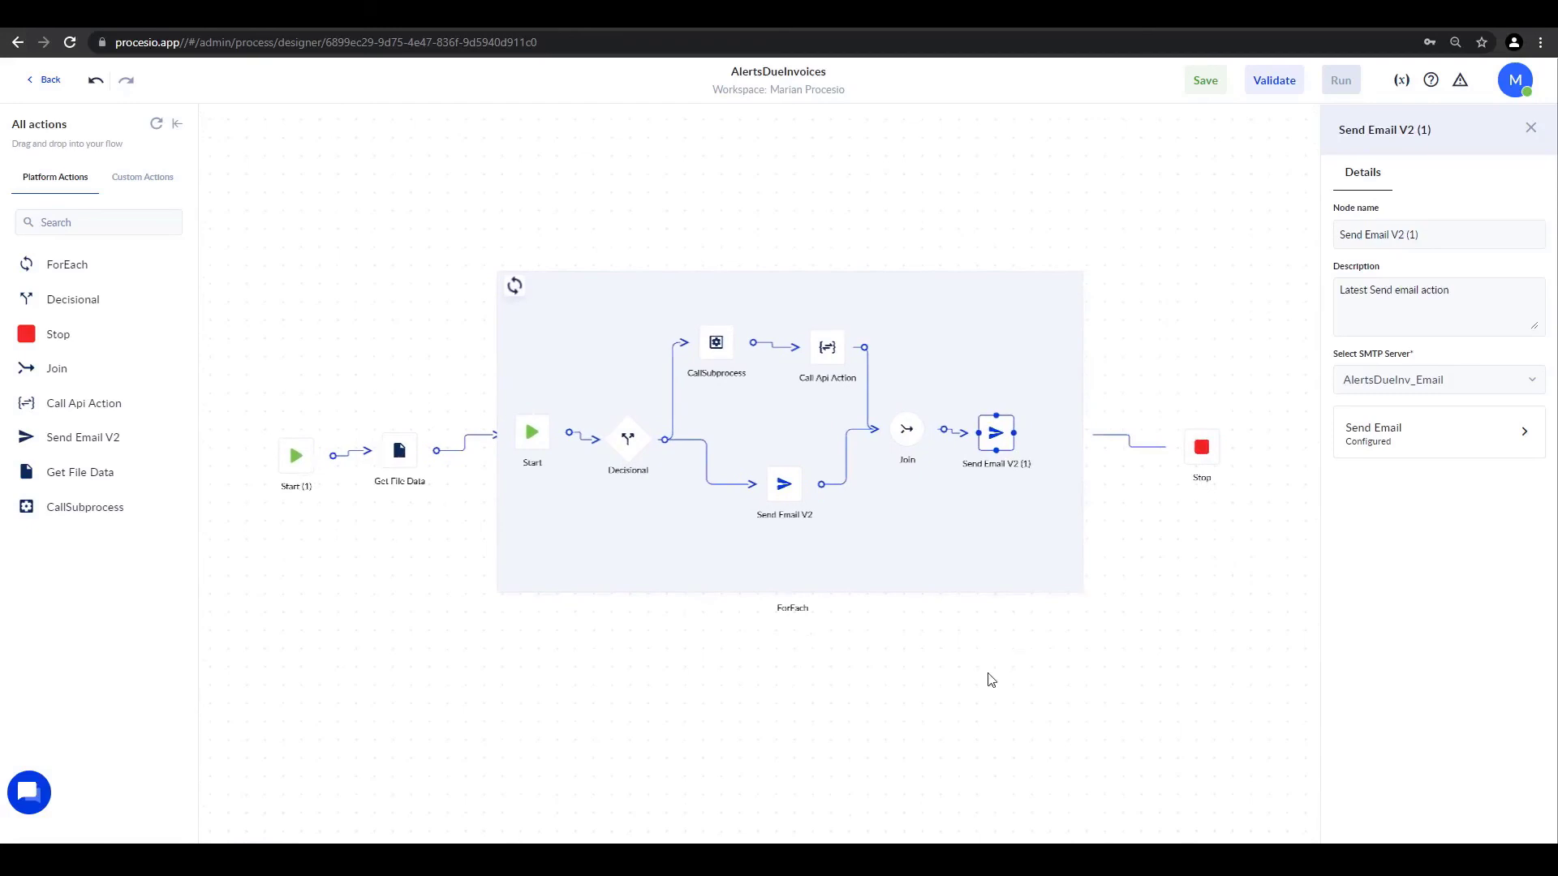
left_click_drag(990, 678, 990, 680)
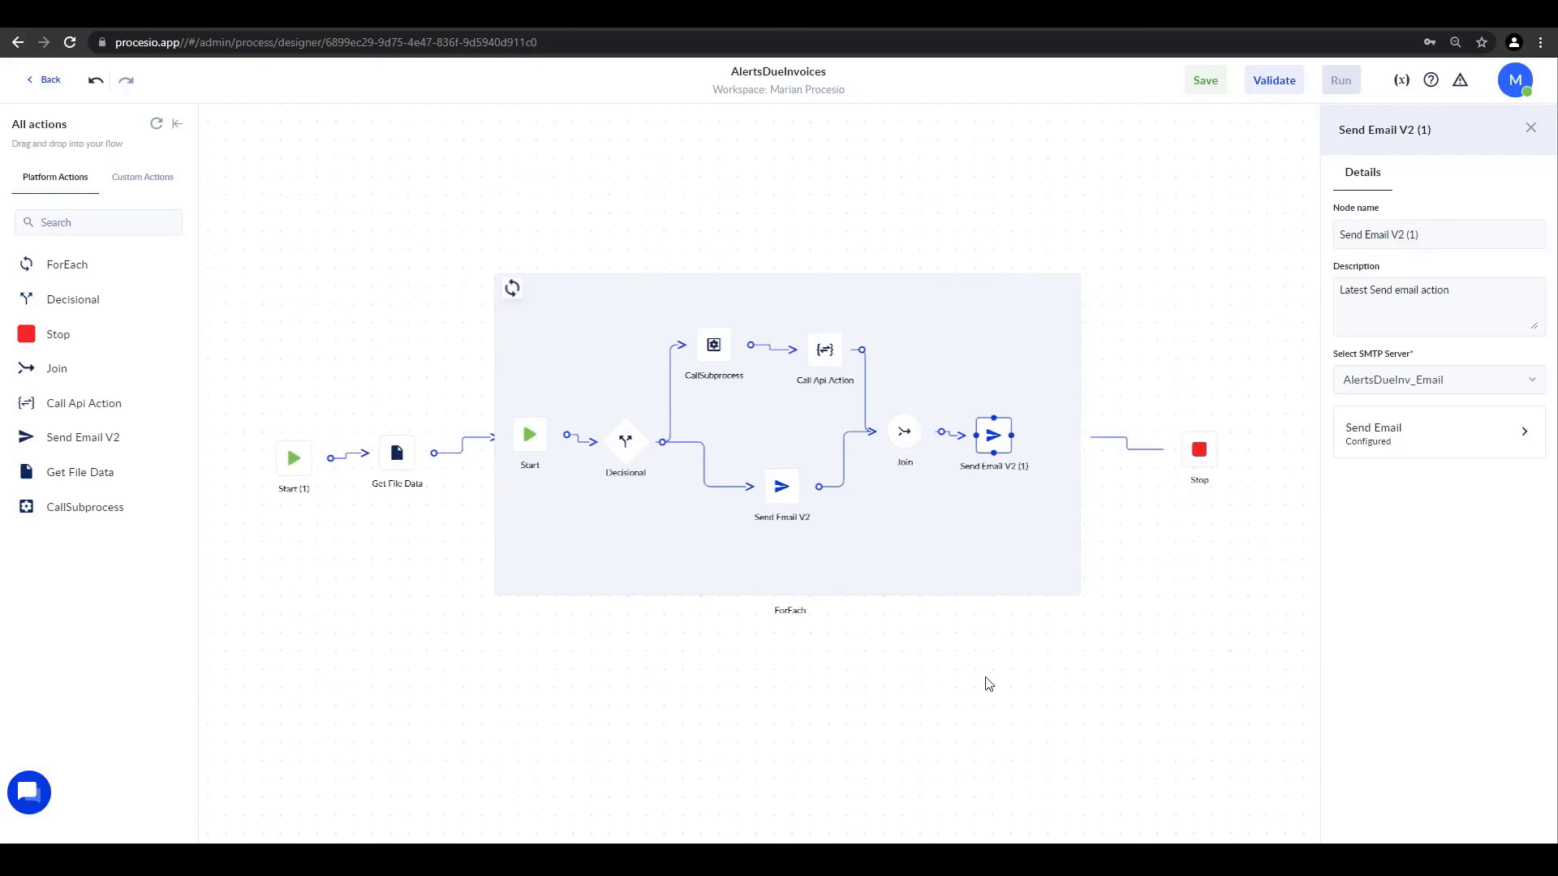
left_click_drag(988, 684, 992, 679)
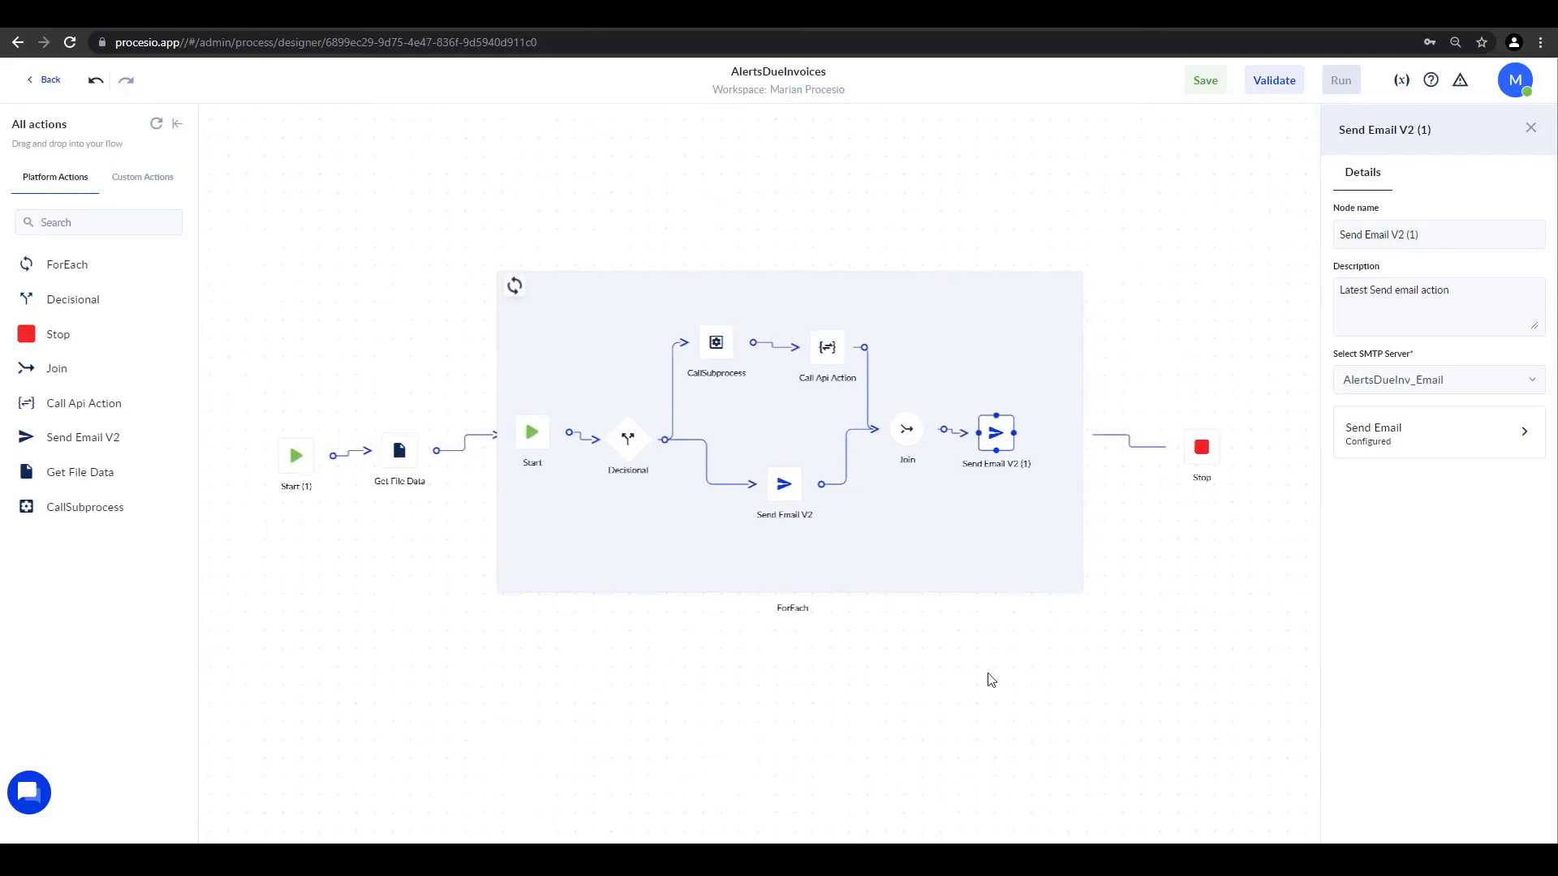
left_click_drag(991, 679, 990, 681)
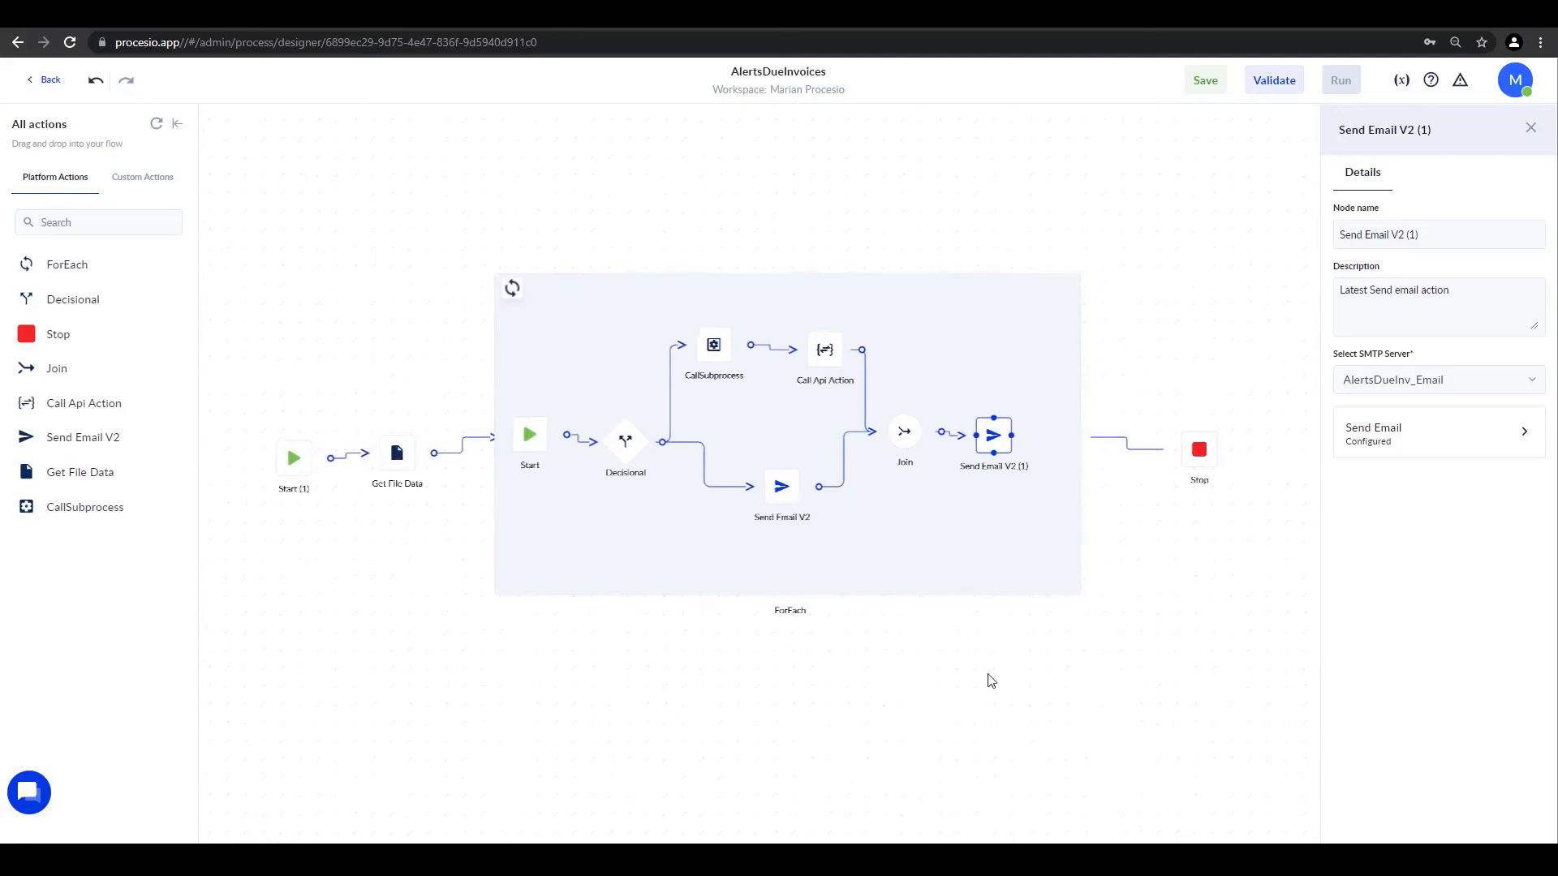